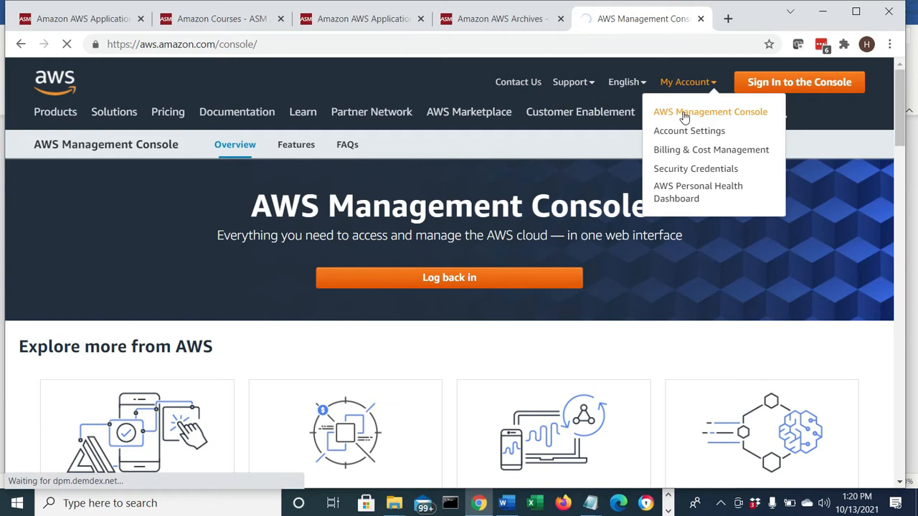
- Open the EC2 instances list from the AWS Management Console and review the Linux and Windows instances
left_click(683, 115)
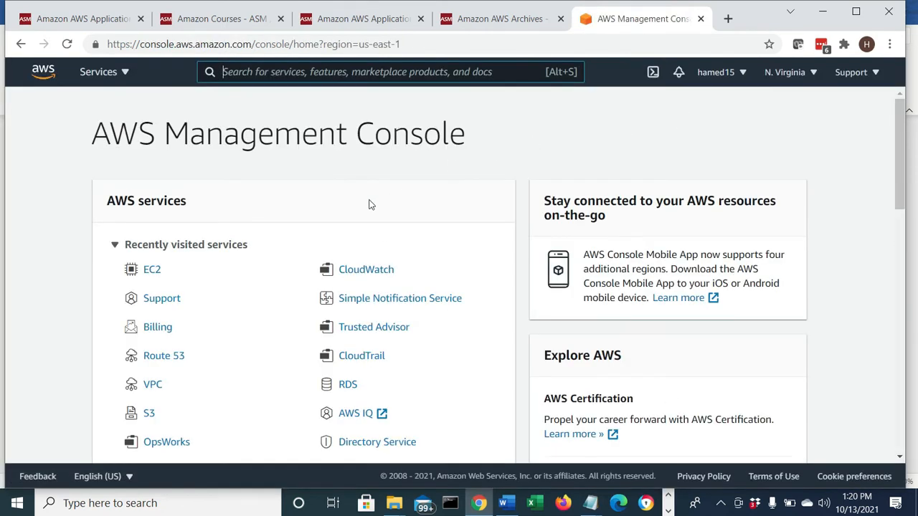
left_click(147, 272)
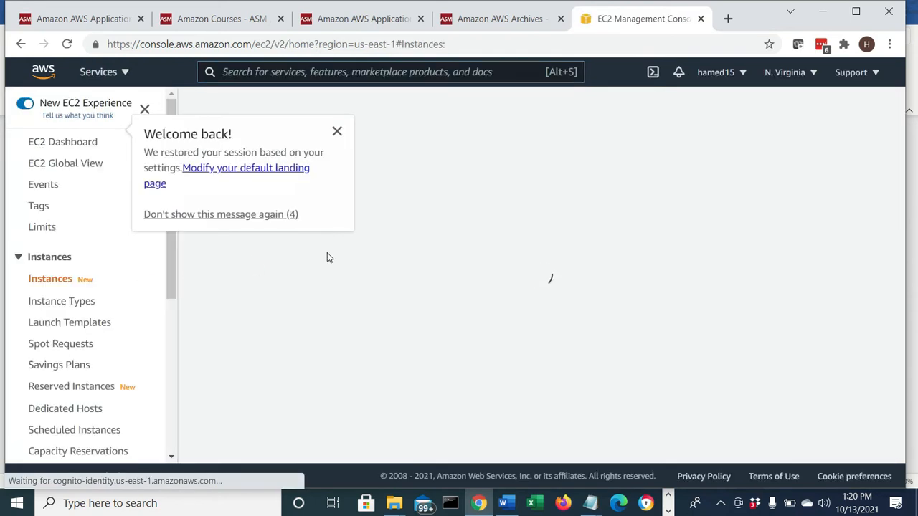
left_click(337, 131)
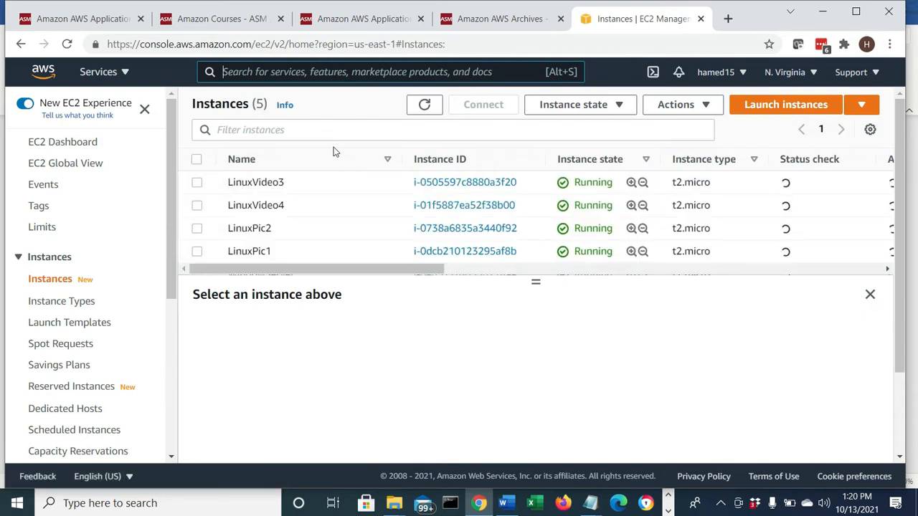
scroll(322, 237, "down", 3)
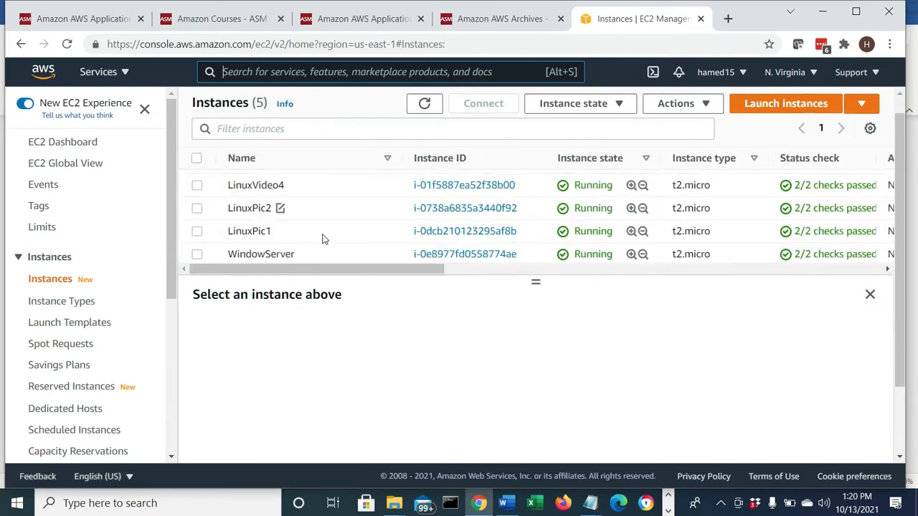
scroll(295, 202, "up", 3)
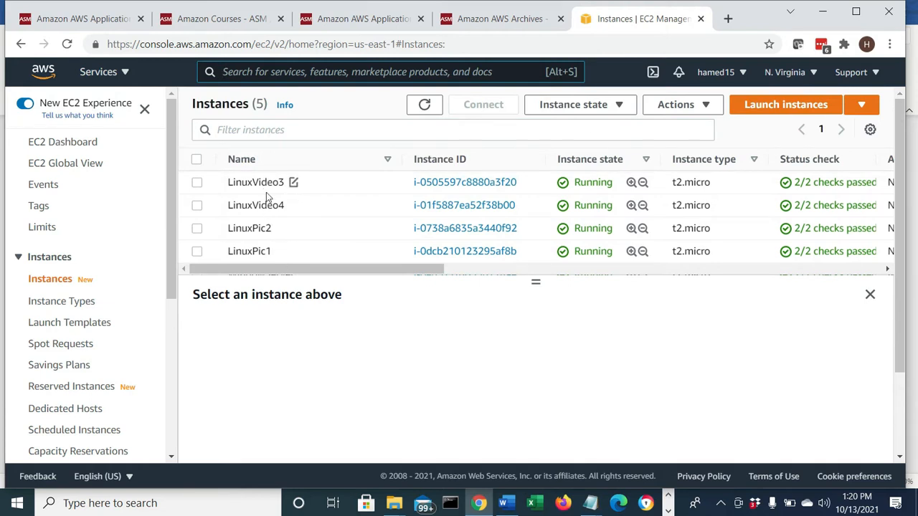
scroll(351, 216, "down", 3)
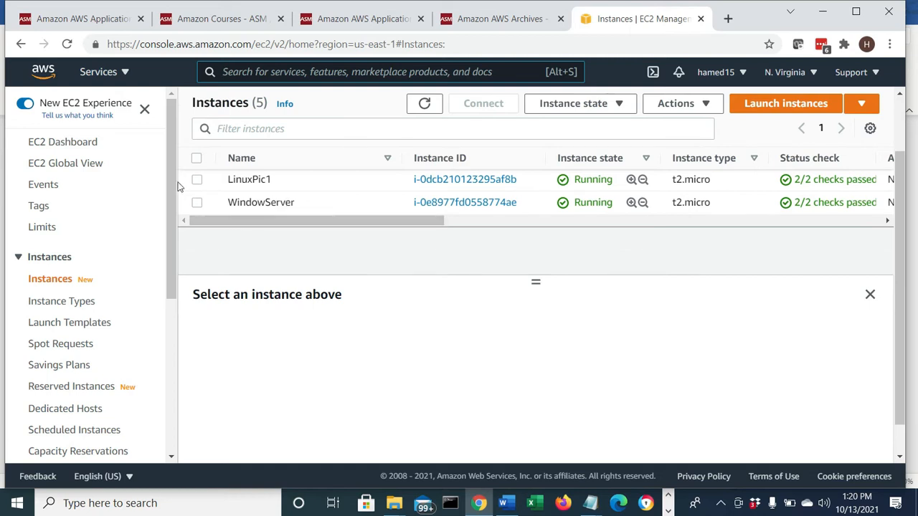
- Open the HTTP:80 listener rules of the ALB load balancer and examine the path condition of the first rule
left_click_drag(169, 146, 169, 318)
left_click(72, 334)
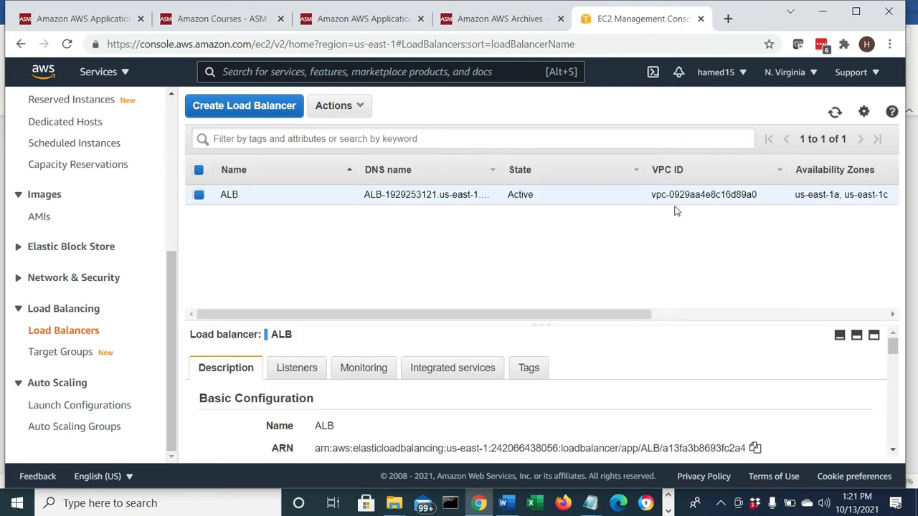
left_click(296, 370)
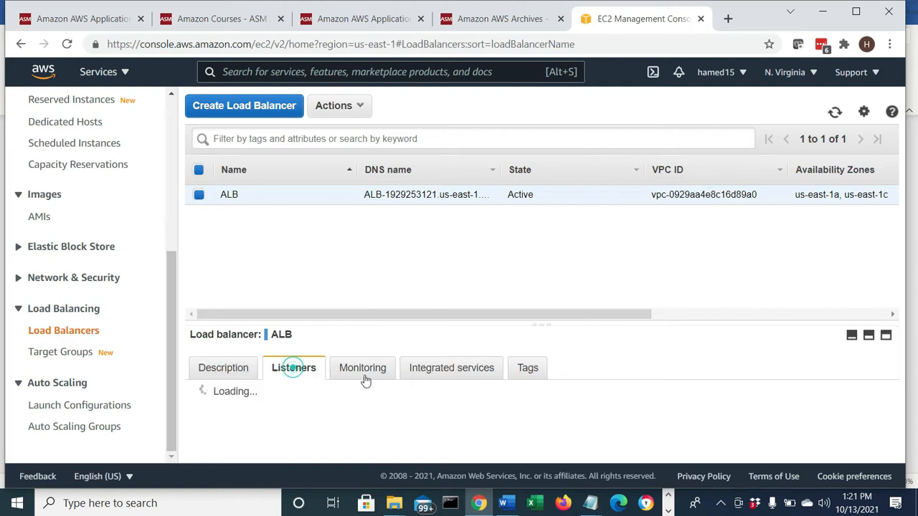
scroll(428, 374, "down", 2)
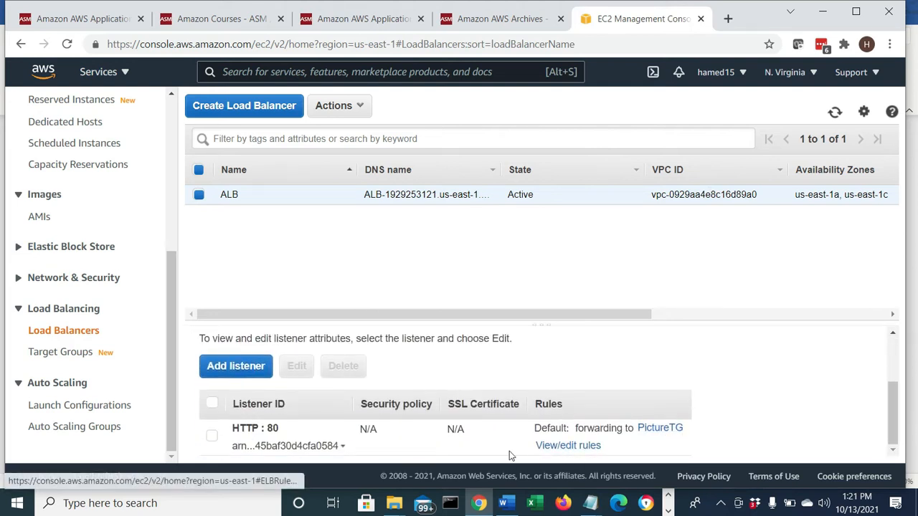
left_click(566, 446)
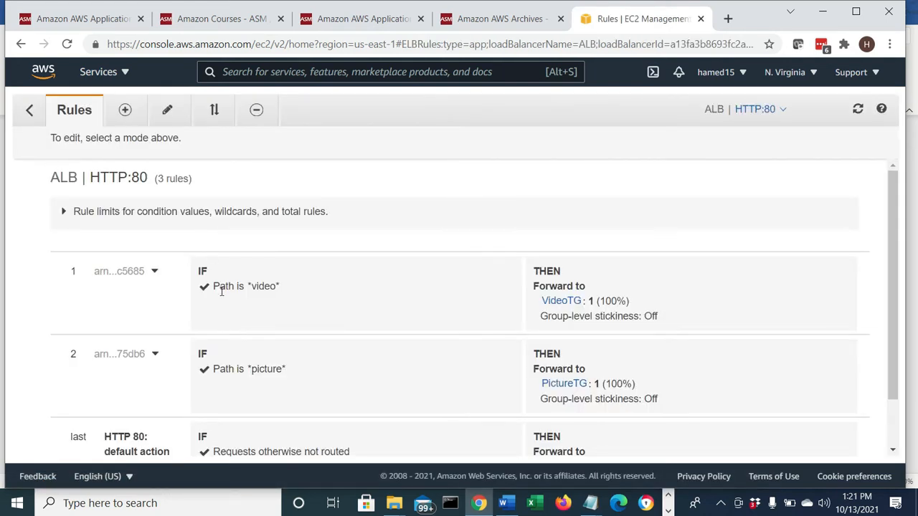
left_click_drag(212, 290, 281, 294)
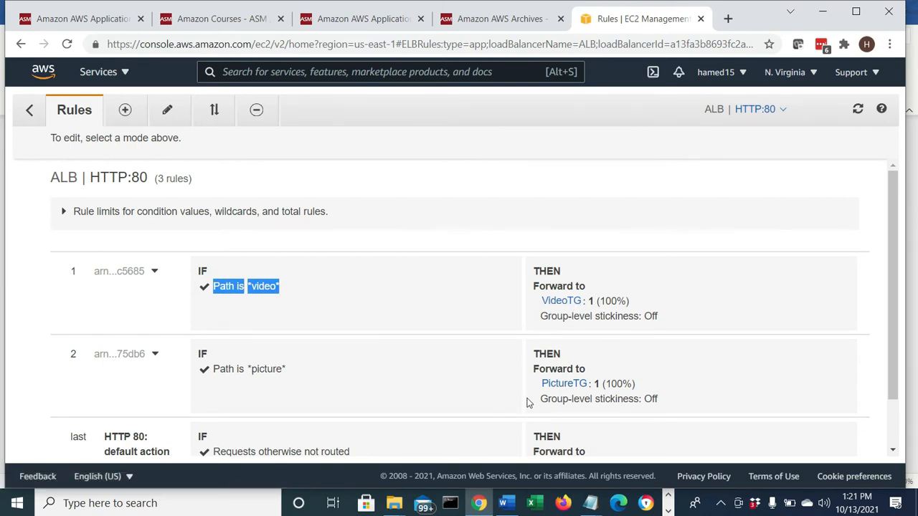
- Return to the ALB load balancer's description and copy its DNS name
left_click(29, 111)
left_click(227, 366)
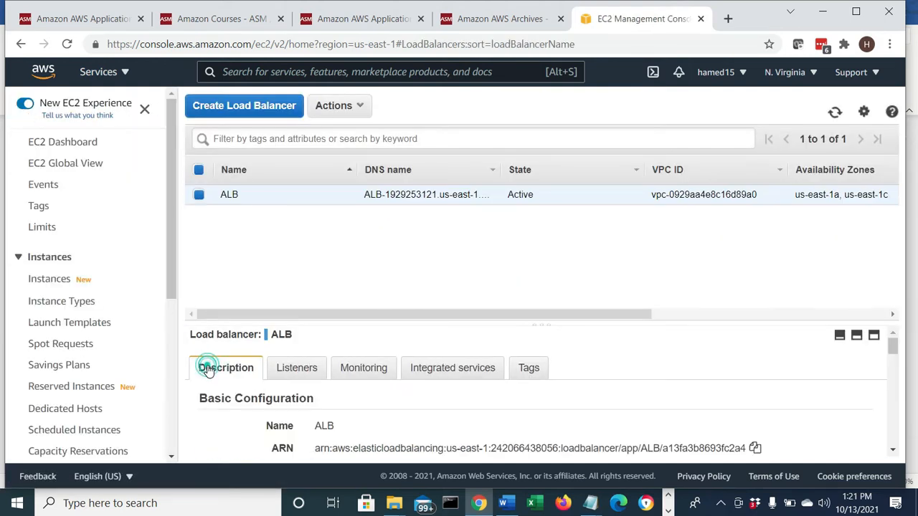
scroll(362, 344, "down", 2)
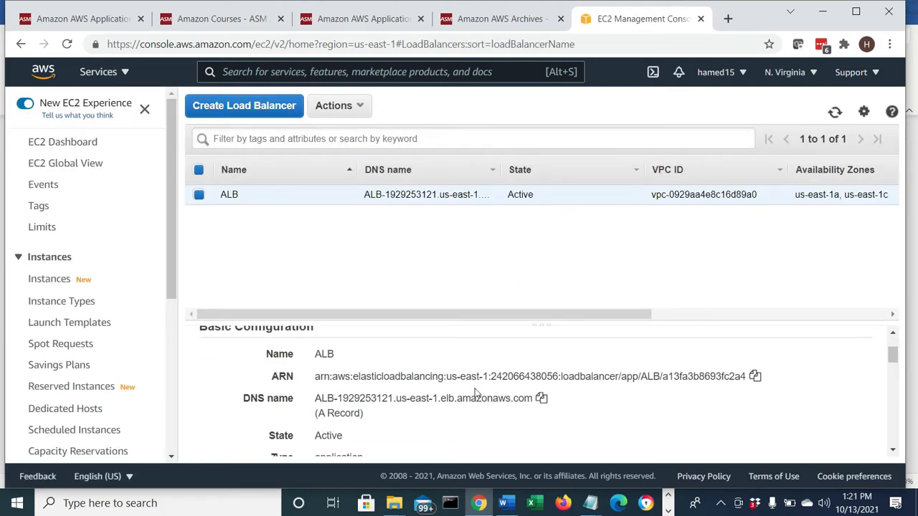
left_click(541, 398)
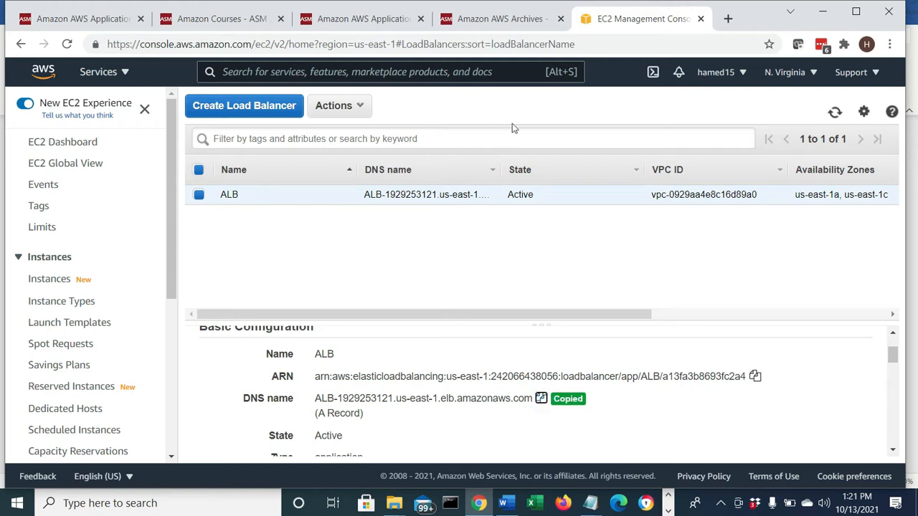
- Load the copied DNS name with /video.html in a new browser tab and reload it to compare the responses
left_click(728, 18)
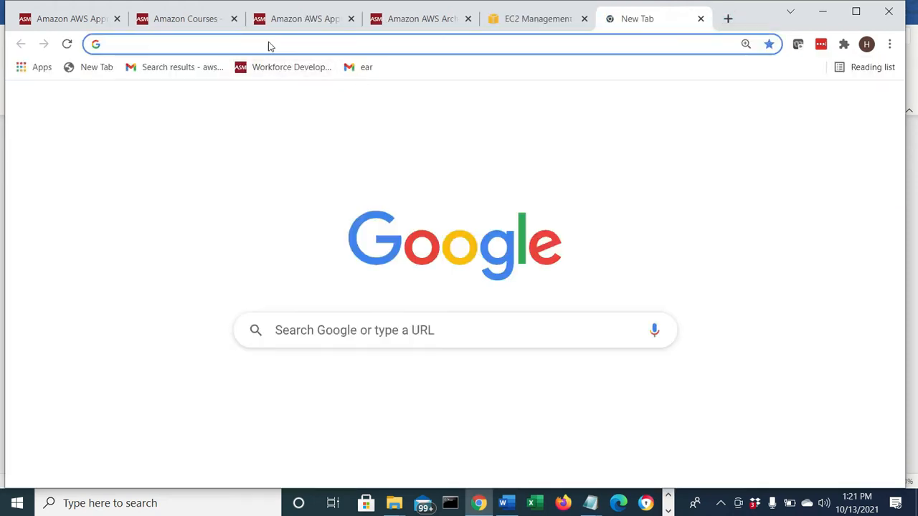
right_click(268, 44)
left_click(302, 139)
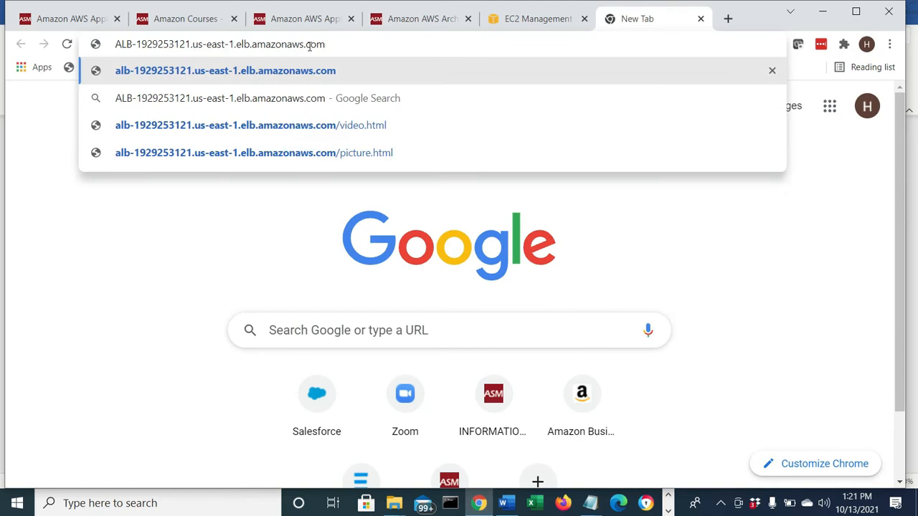
type("/video")
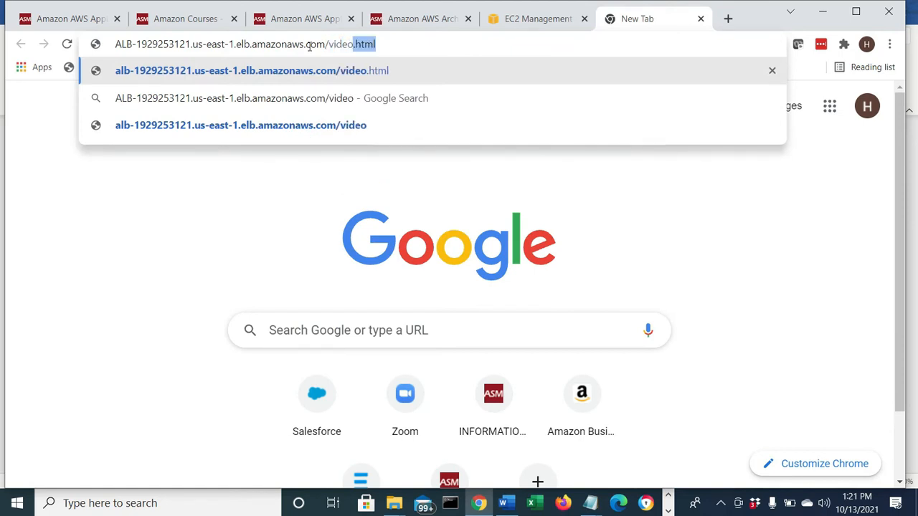
key("Return")
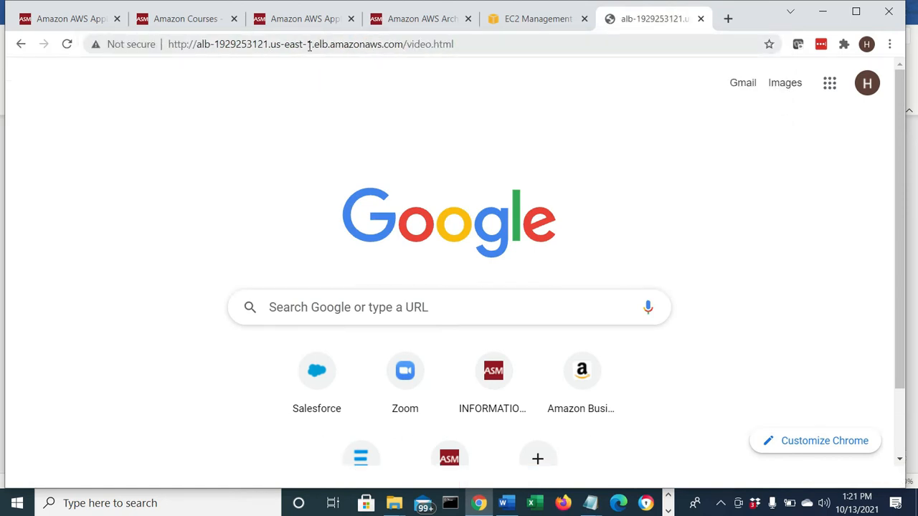
triple_click(161, 77)
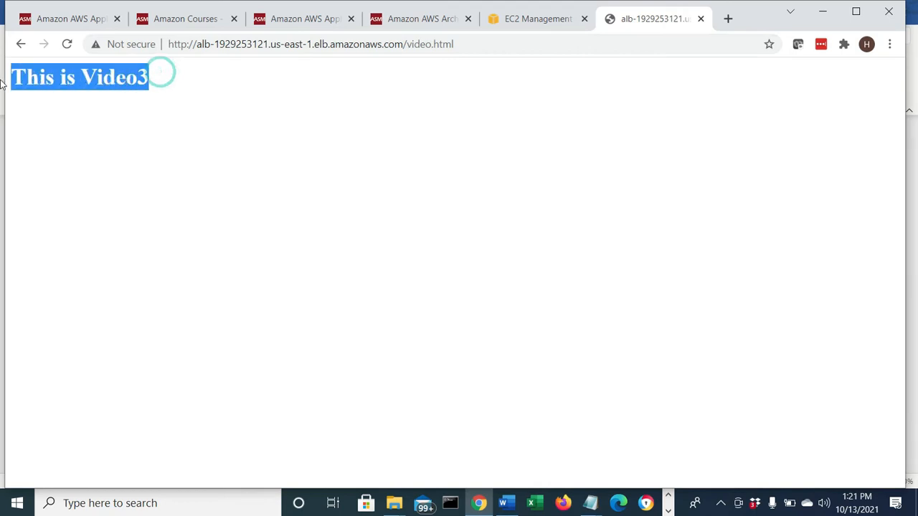
left_click(66, 44)
triple_click(165, 70)
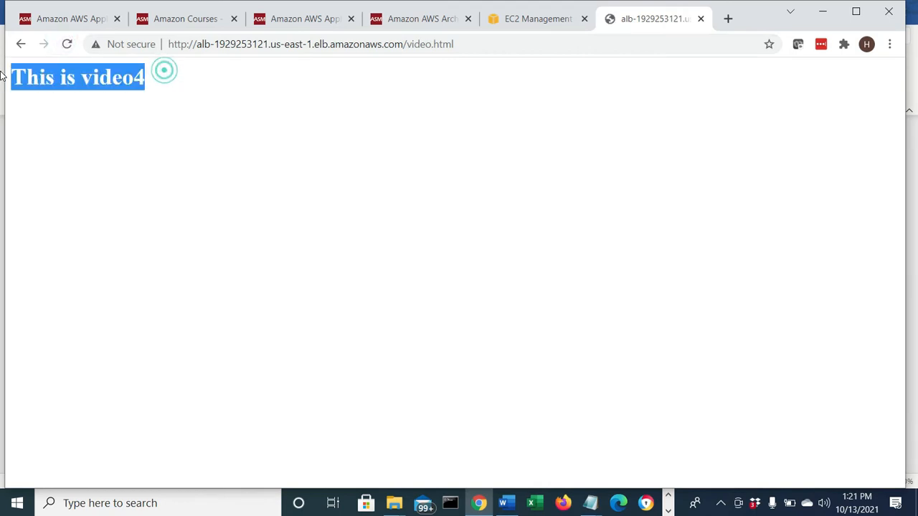
- Change the path in the load balancer's address to picture.html and load that page
left_click(481, 37)
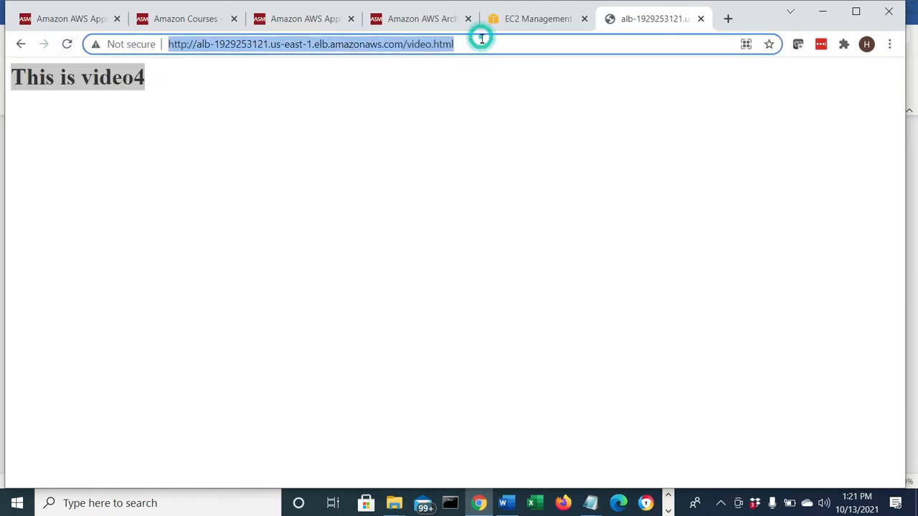
double_click(480, 36)
left_click(480, 36)
key("BackSpace")
key("BackSpace")
key("BackSpace")
key("BackSpace")
key("BackSpace")
key("BackSpace")
key("BackSpace")
key("BackSpace")
key("BackSpace")
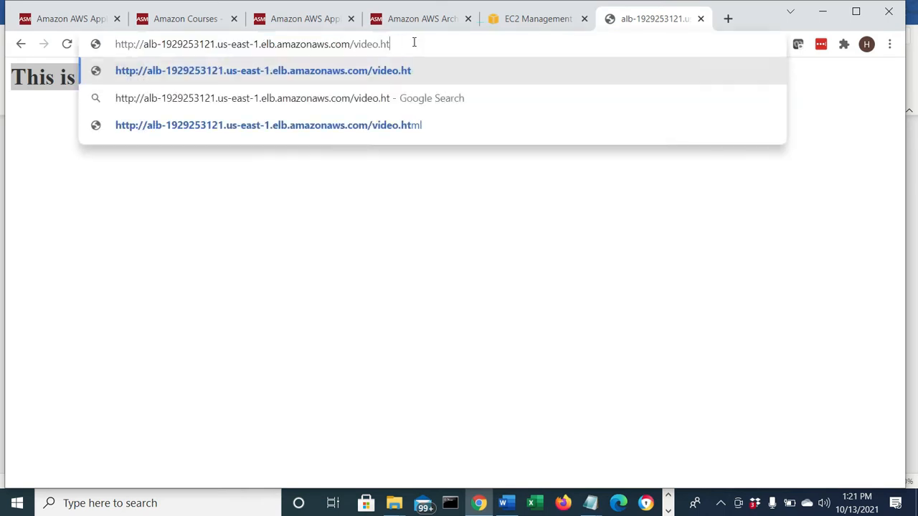
key("BackSpace")
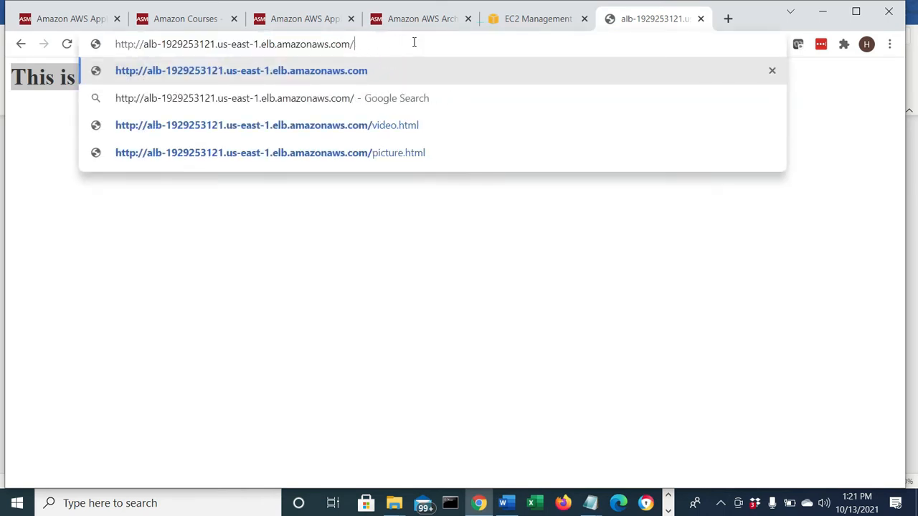
type("picture")
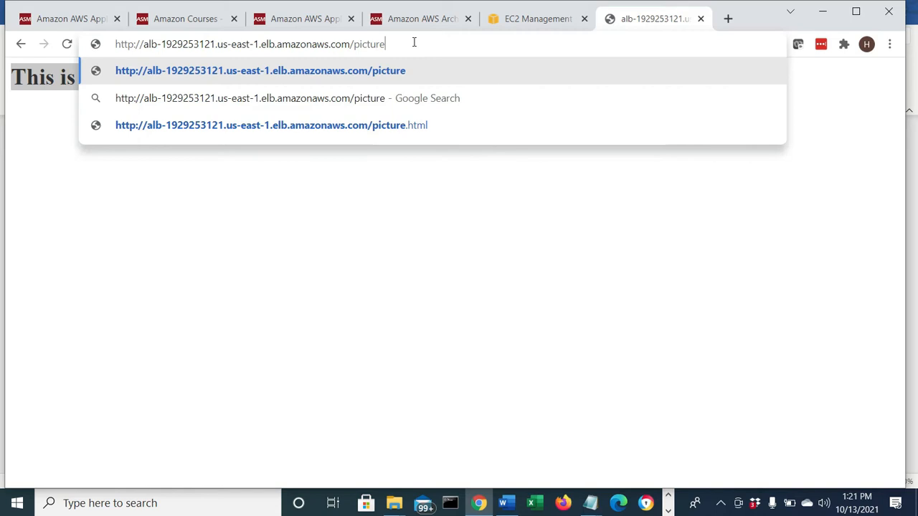
type(".html")
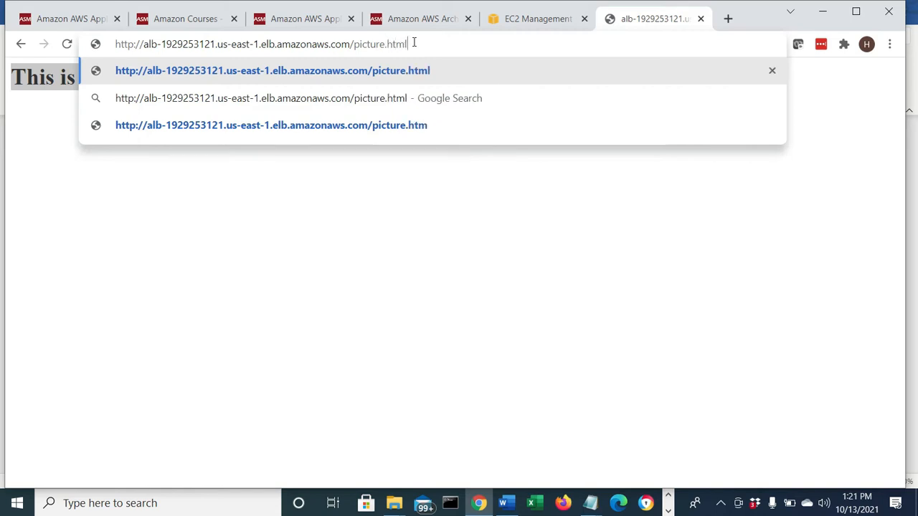
key("Return")
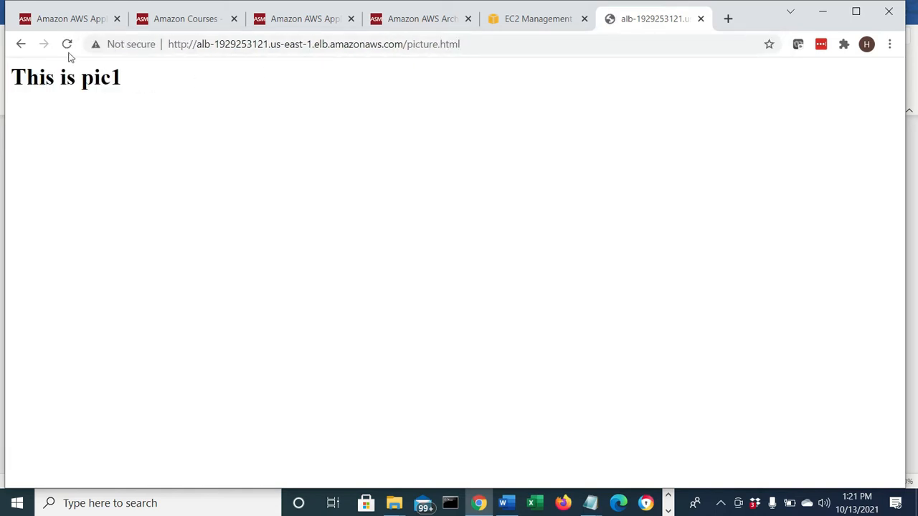
- Reload the picture.html page twice to check which server answers each time
left_click(66, 44)
left_click_drag(130, 83, 40, 80)
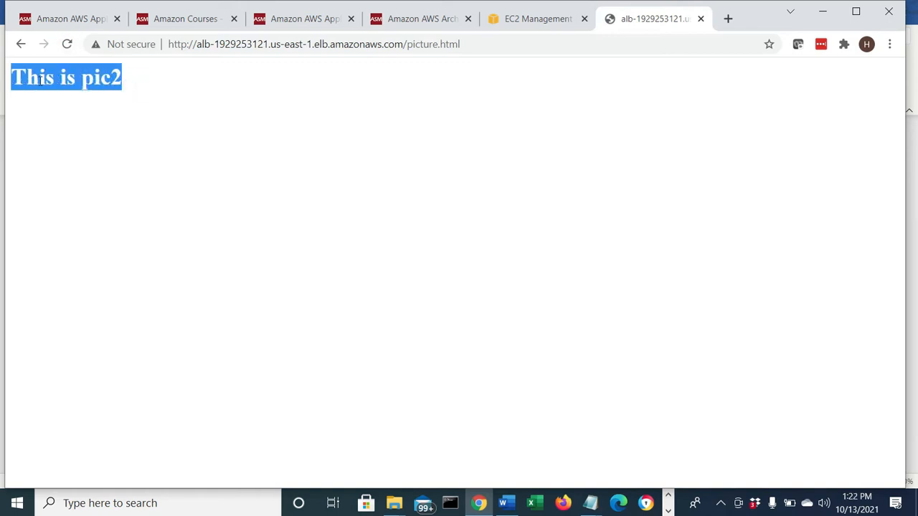
left_click(68, 44)
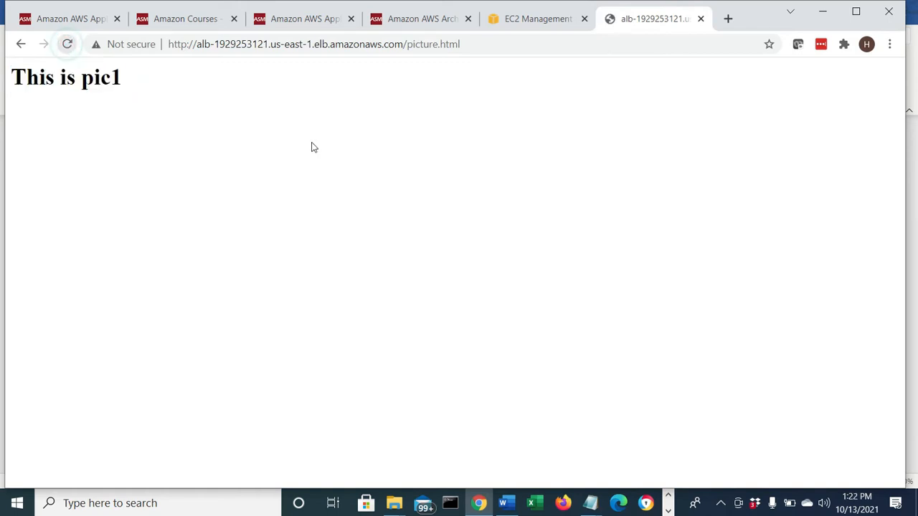
- Switch to the lab document in Word and read the Pre-Step 1 notes on the expected video.html and picture.html behaviour
left_click(502, 503)
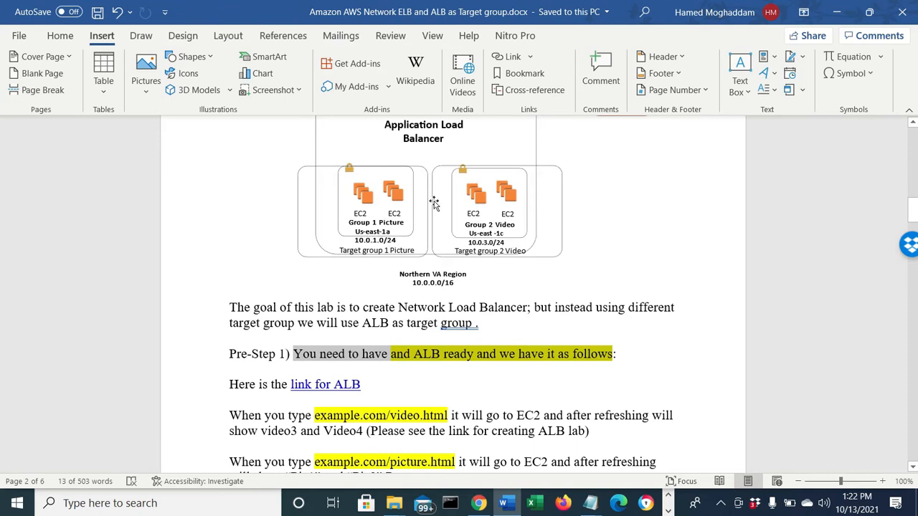
scroll(598, 243, "down", 3)
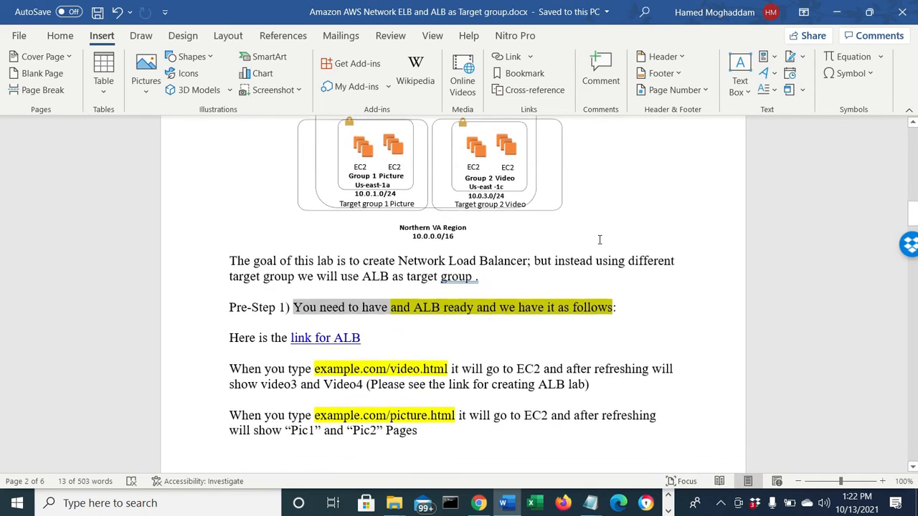
left_click_drag(311, 315, 448, 312)
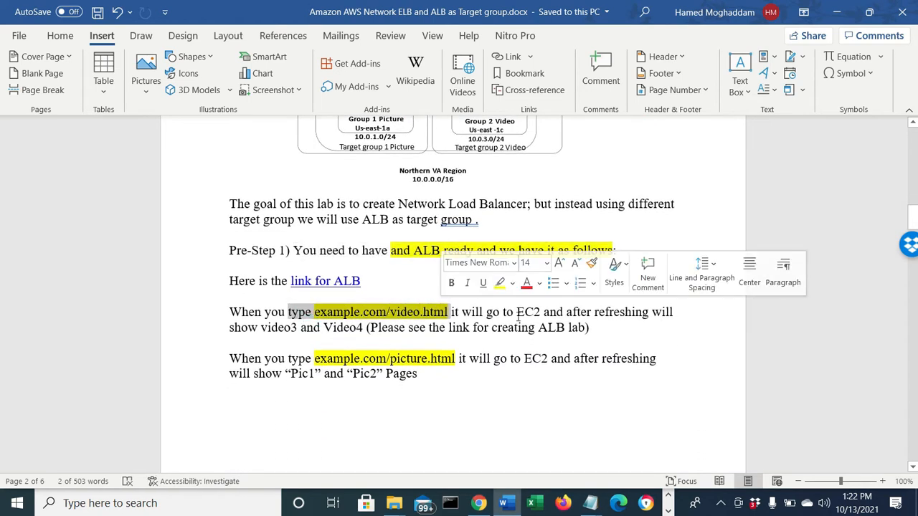
left_click_drag(508, 313, 672, 314)
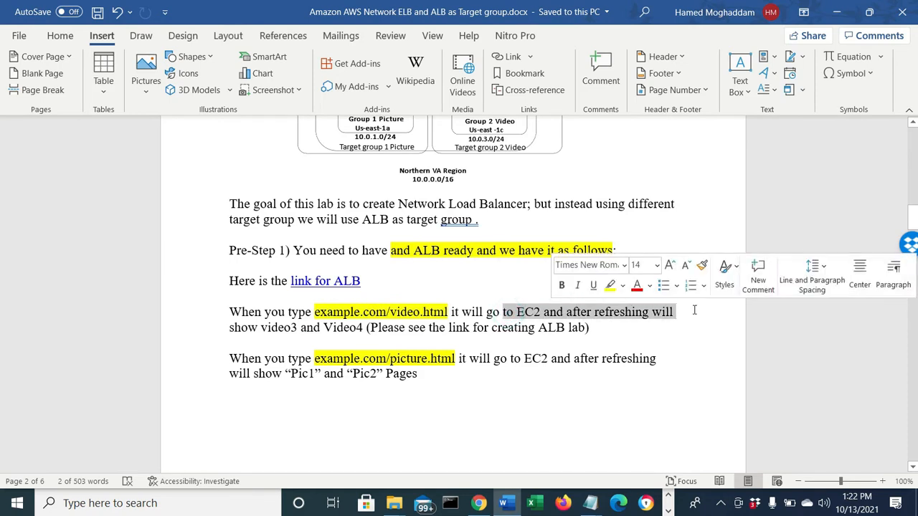
left_click_drag(258, 328, 581, 327)
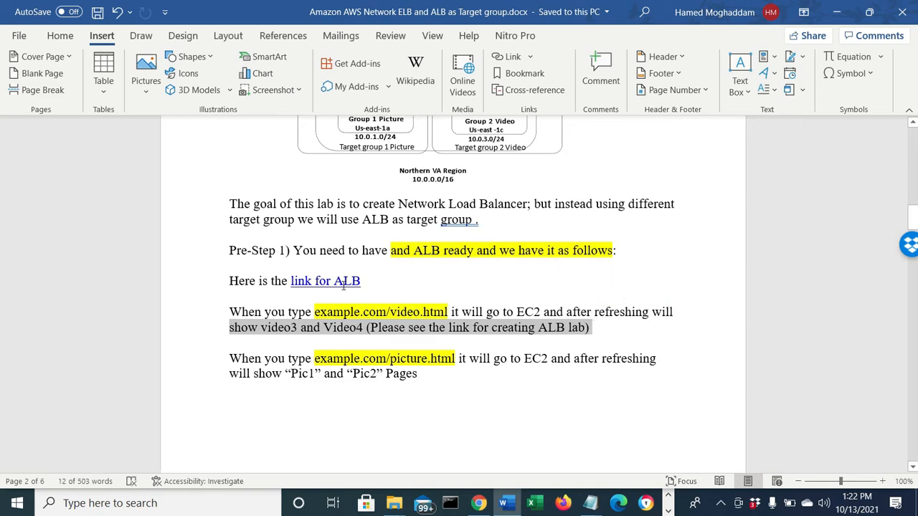
left_click_drag(305, 361, 588, 350)
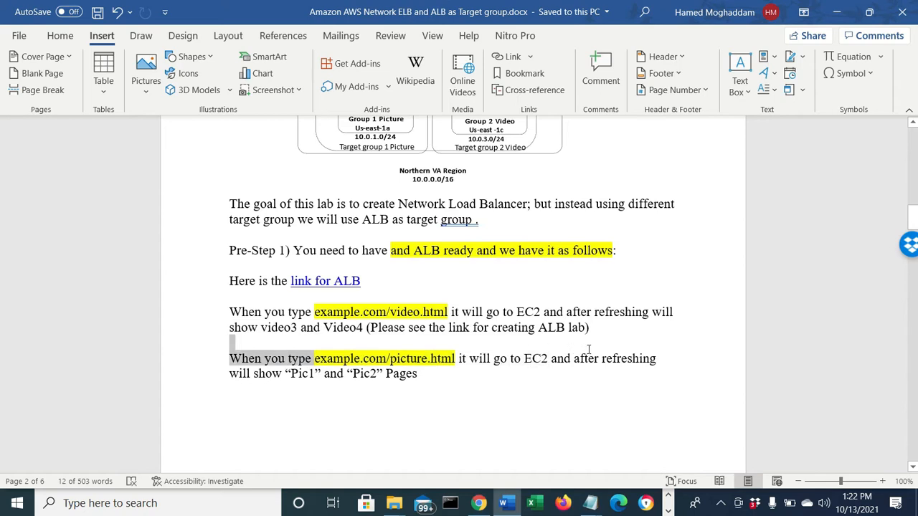
left_click_drag(494, 362, 601, 360)
left_click_drag(424, 376, 253, 373)
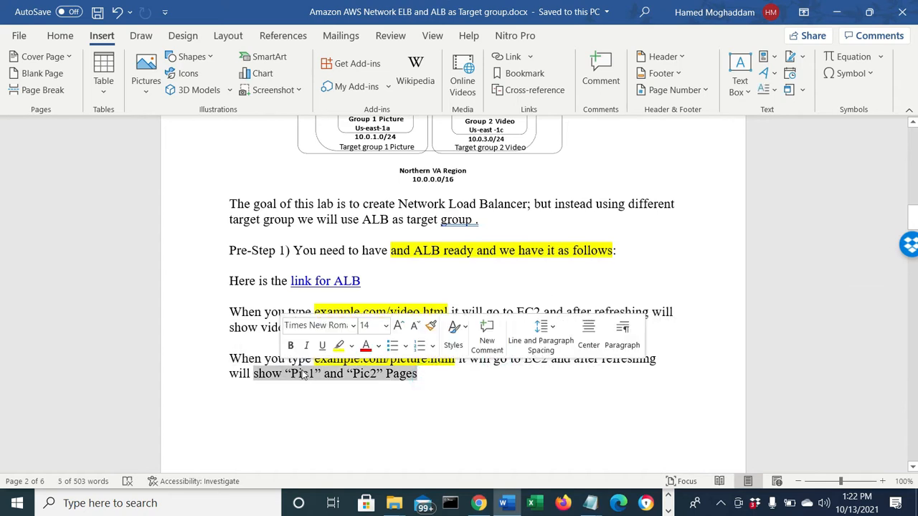
- Read the lab document's goal notes on how the NLB should route example.com/video.html and example.com/picture.html to the ALB target group
scroll(307, 353, "down", 2)
scroll(306, 354, "down", 6)
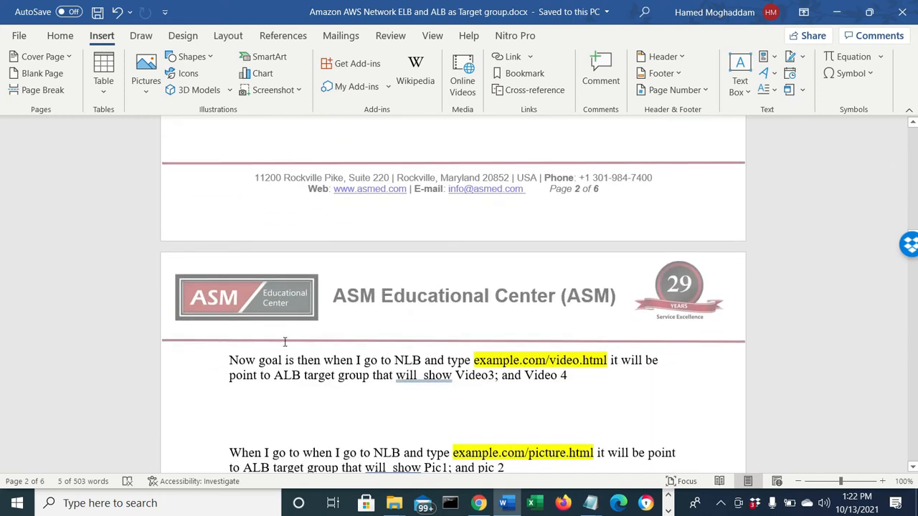
left_click_drag(261, 364, 231, 358)
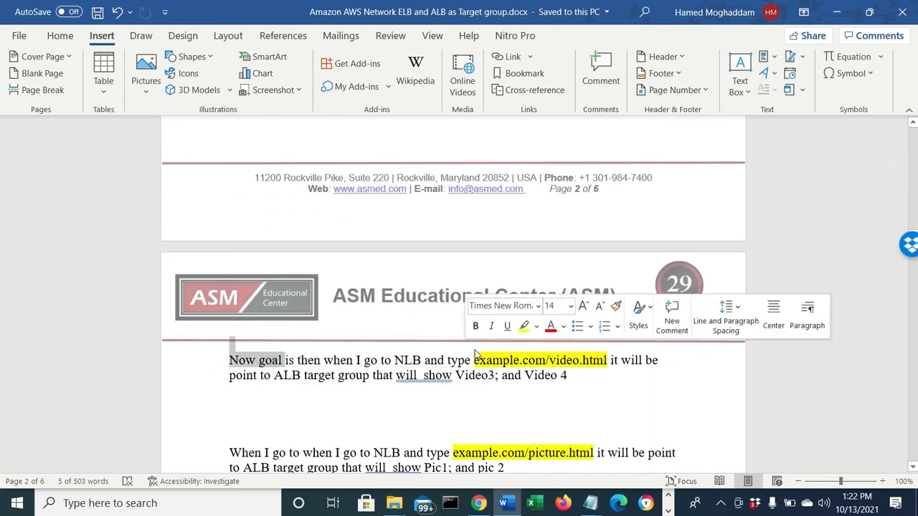
left_click_drag(474, 361, 608, 360)
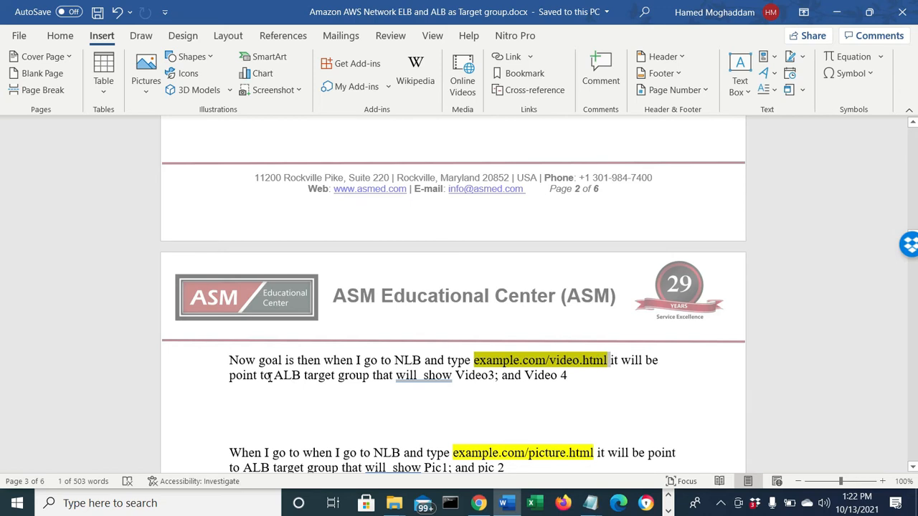
left_click_drag(269, 377, 565, 383)
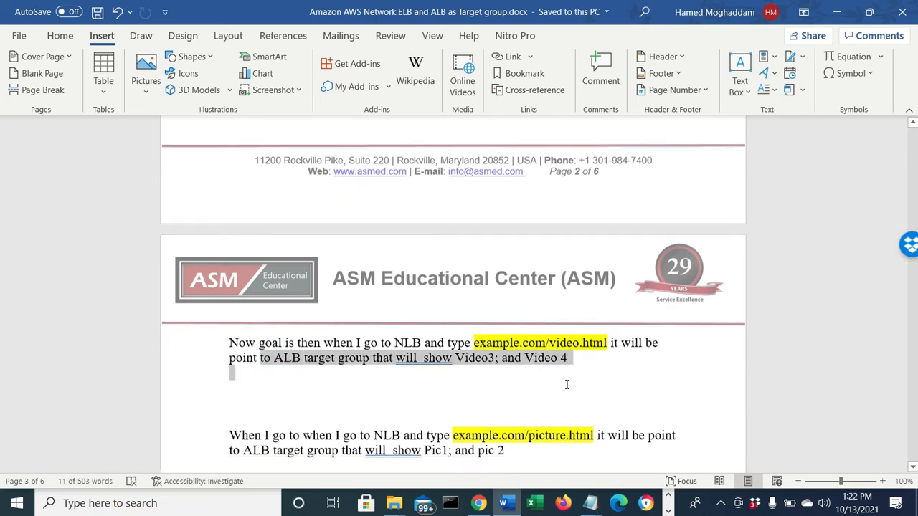
scroll(566, 383, "down", 1)
left_click_drag(448, 419, 584, 419)
left_click_drag(402, 417, 374, 421)
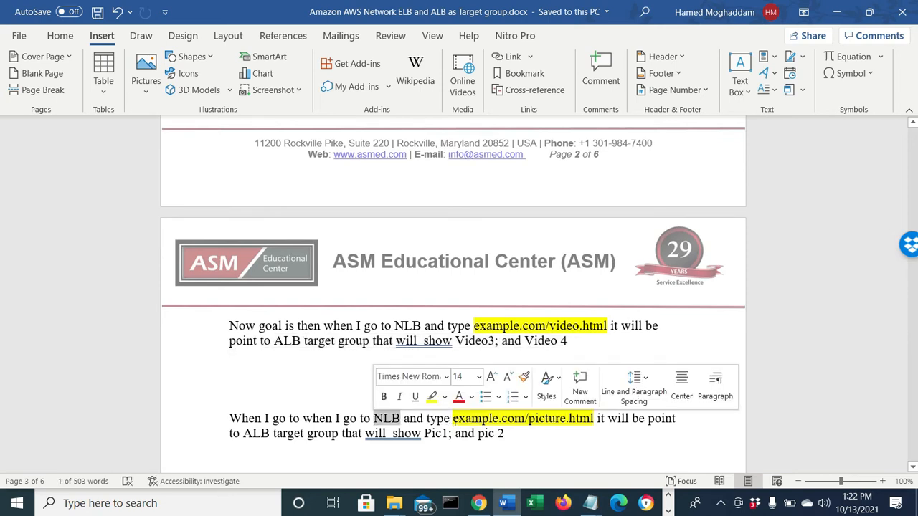
left_click_drag(451, 420, 592, 421)
double_click(214, 413)
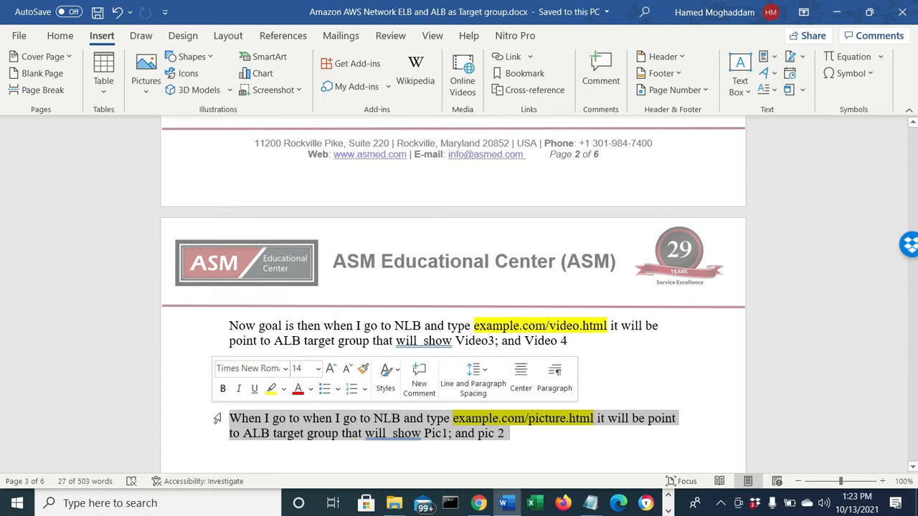
- Read Step 1 of the lab document and its picture of the target groups from the last lab
scroll(214, 418, "down", 3)
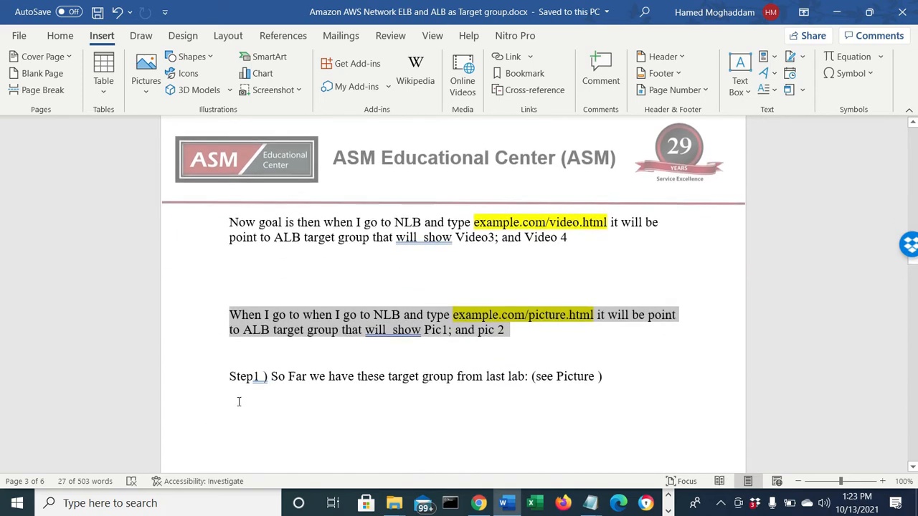
left_click_drag(284, 373, 586, 381)
scroll(581, 387, "down", 5)
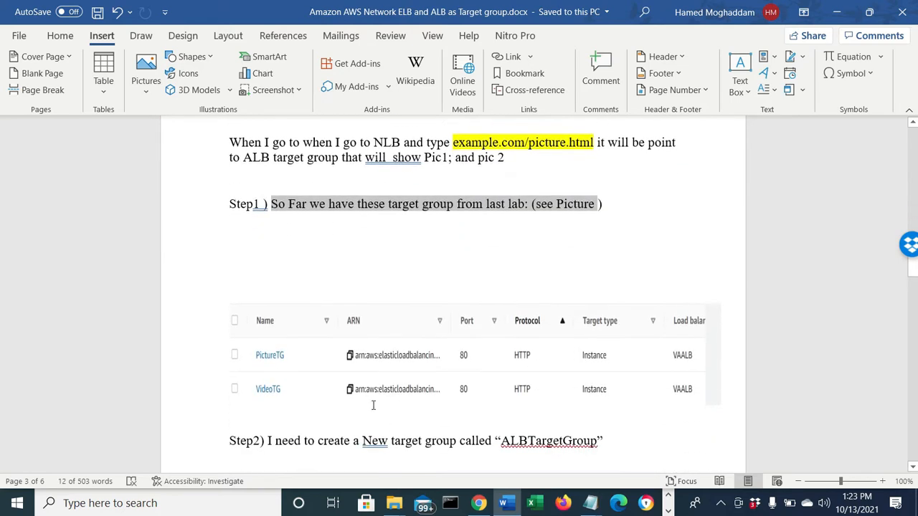
- Switch to the EC2 console in Chrome and open the list of target groups
left_click(836, 12)
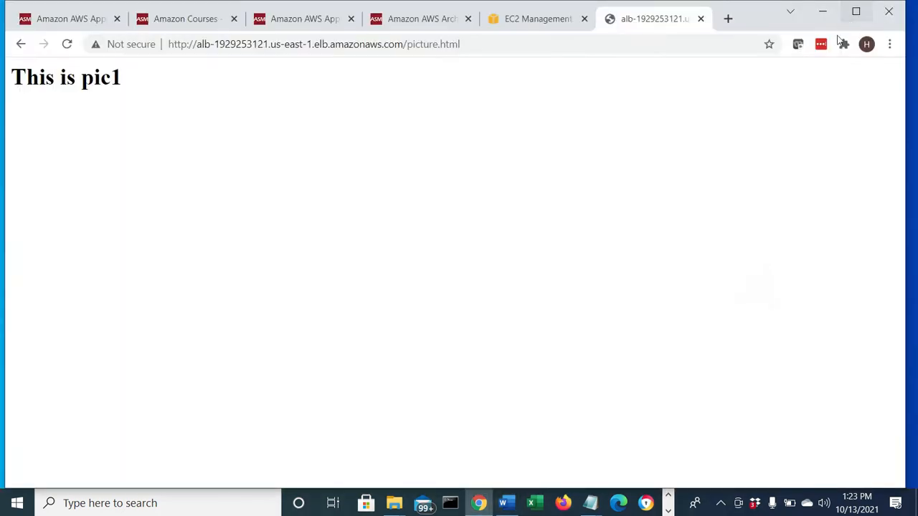
left_click(534, 18)
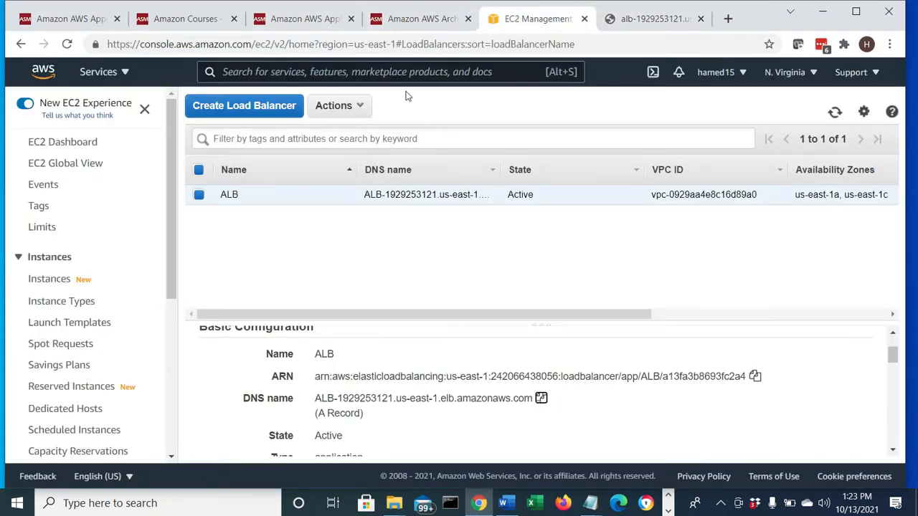
left_click_drag(169, 164, 175, 313)
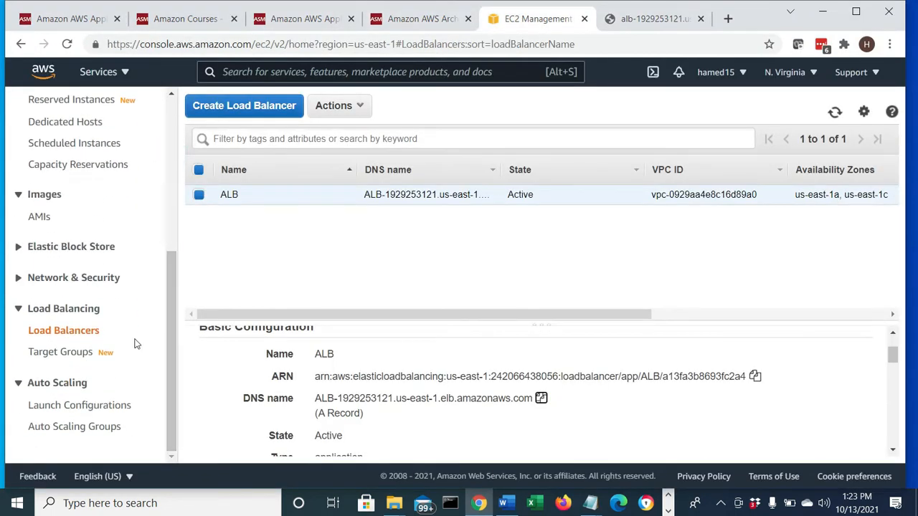
left_click(63, 353)
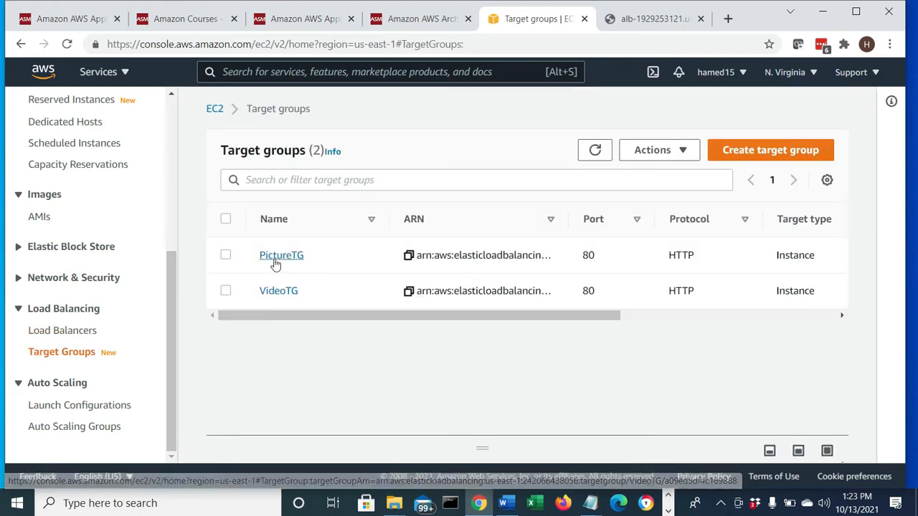
- Open the VideoTG target group and inspect its registered targets, filtered to the healthy ones
left_click(273, 292)
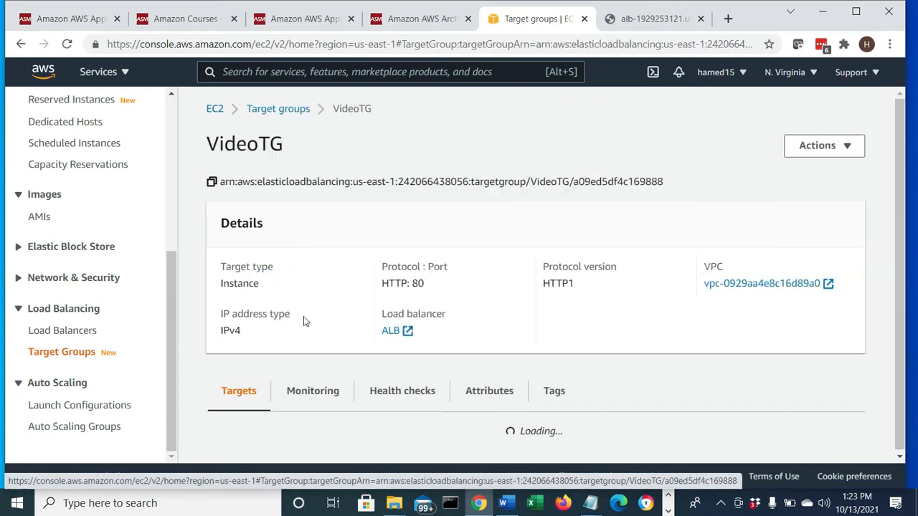
scroll(370, 347, "down", 4)
scroll(367, 352, "down", 1)
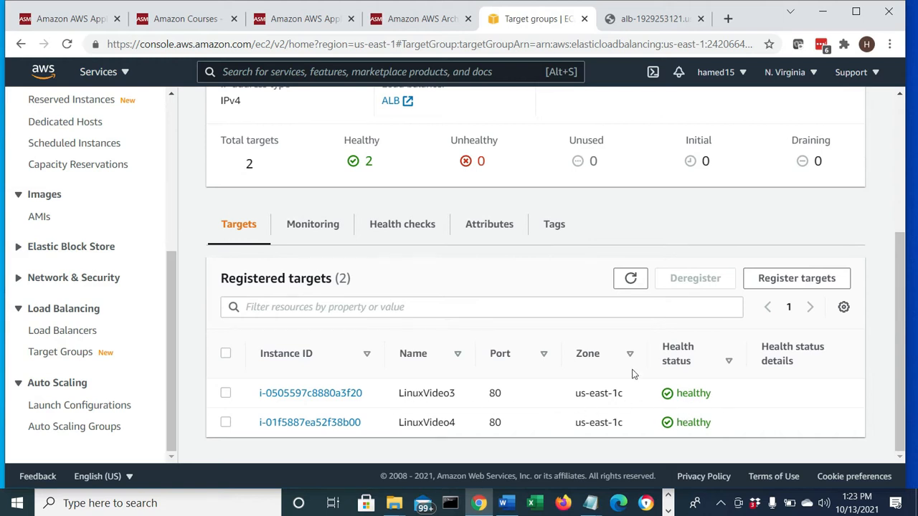
left_click(362, 172)
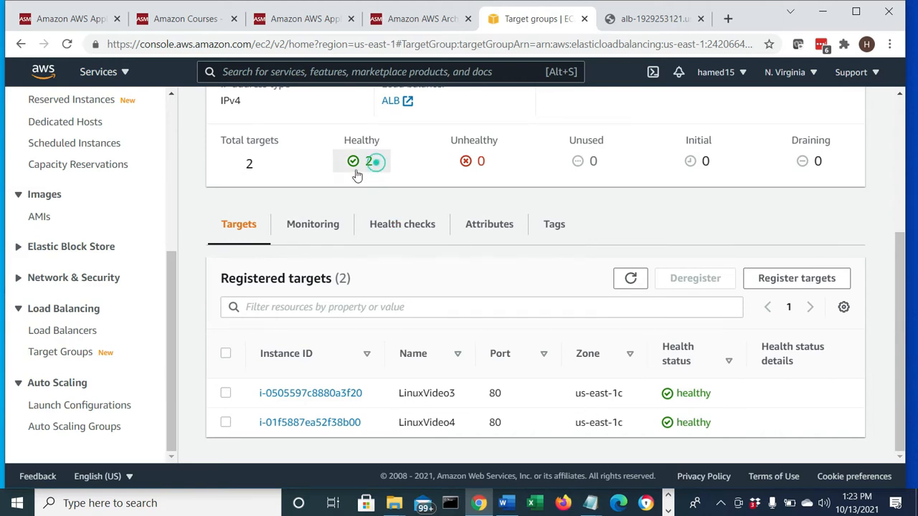
left_click_drag(210, 285, 345, 280)
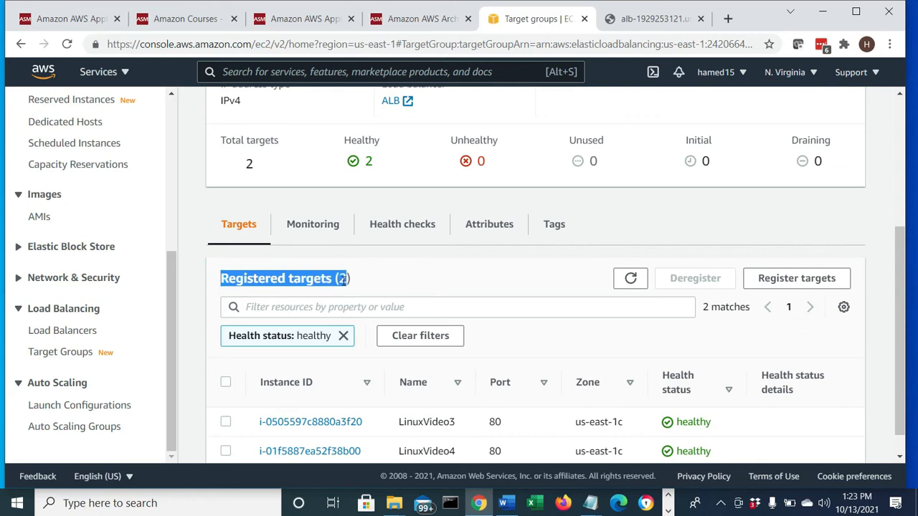
left_click(429, 279)
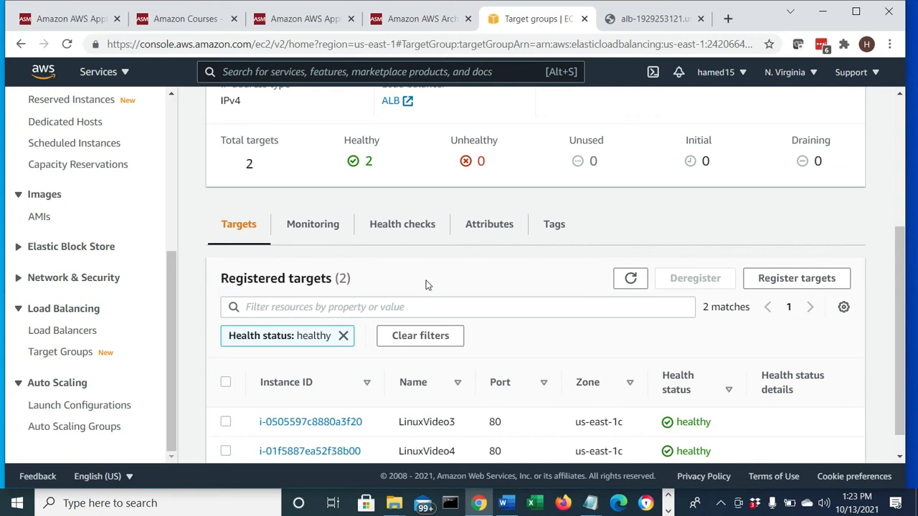
scroll(242, 266, "up", 3)
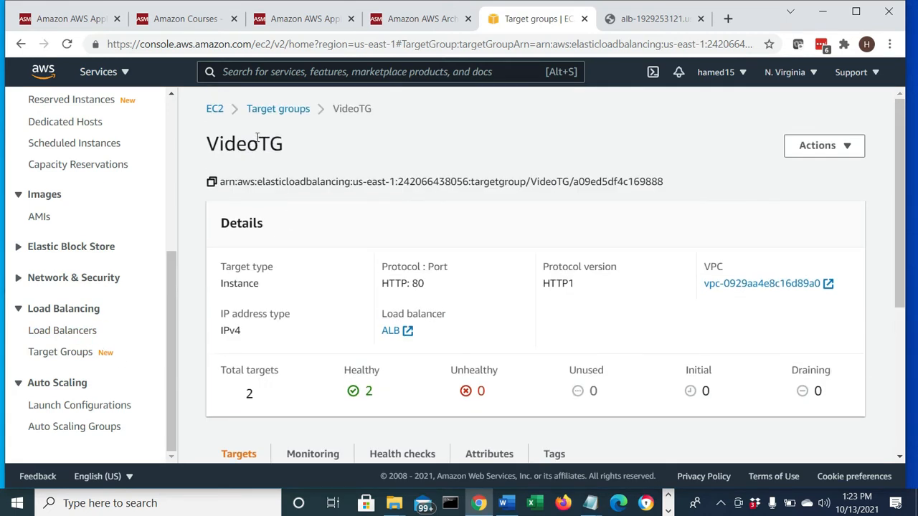
- Return to the target group list, open PictureTG and check its registered targets and their health status
left_click(264, 109)
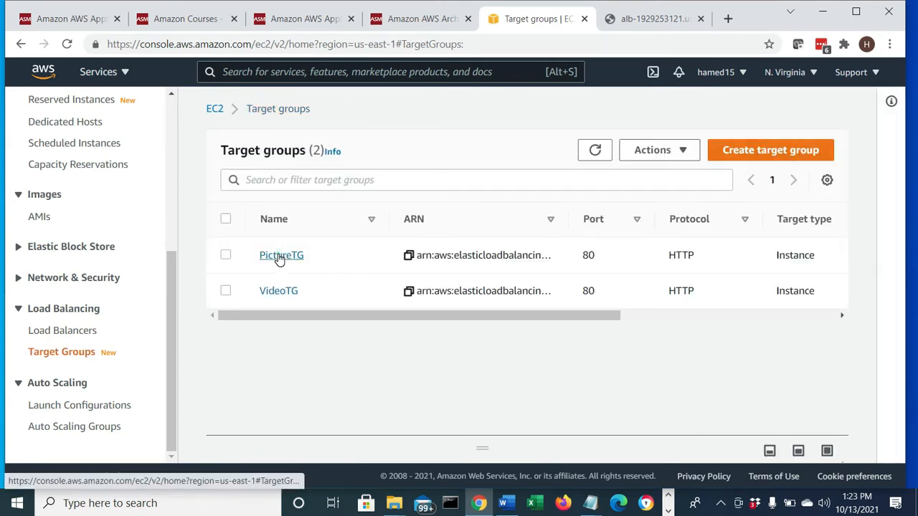
left_click(280, 256)
scroll(468, 352, "down", 3)
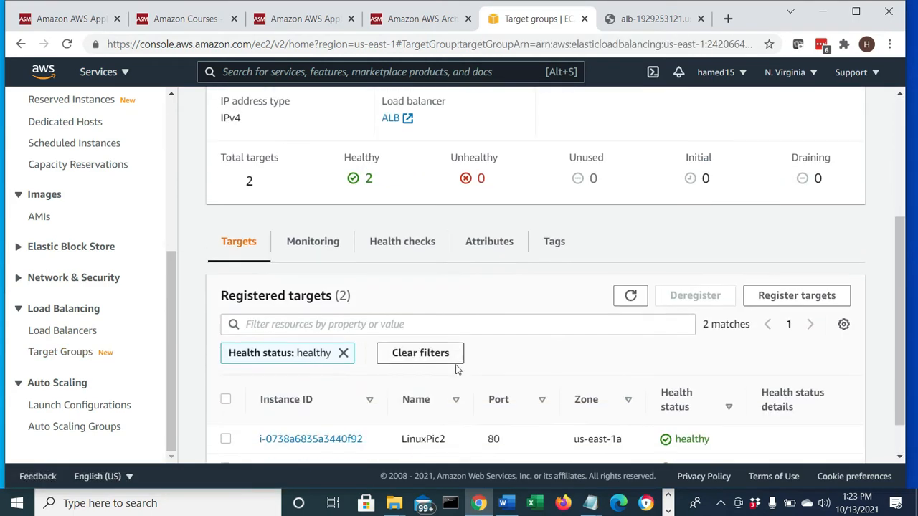
scroll(441, 378, "down", 1)
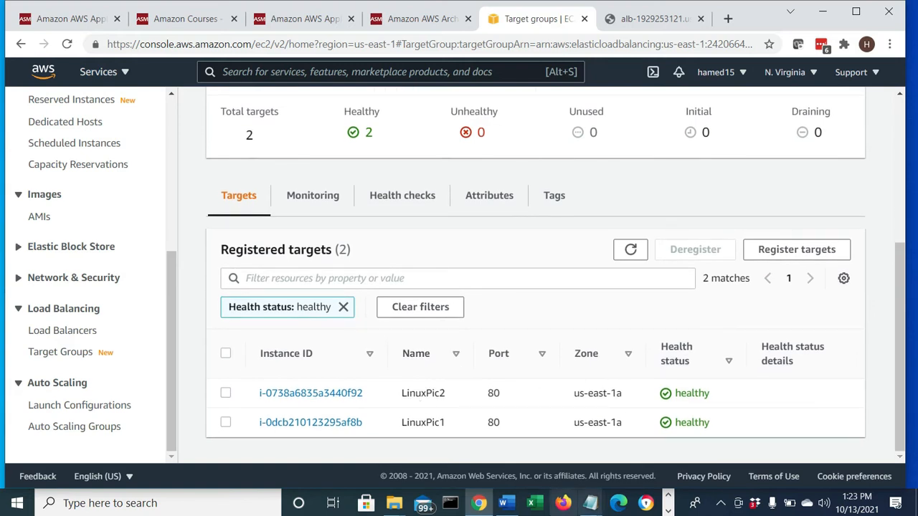
- Switch to the lab document in Word and read Steps 2 and 3 on creating the new target group
left_click(506, 505)
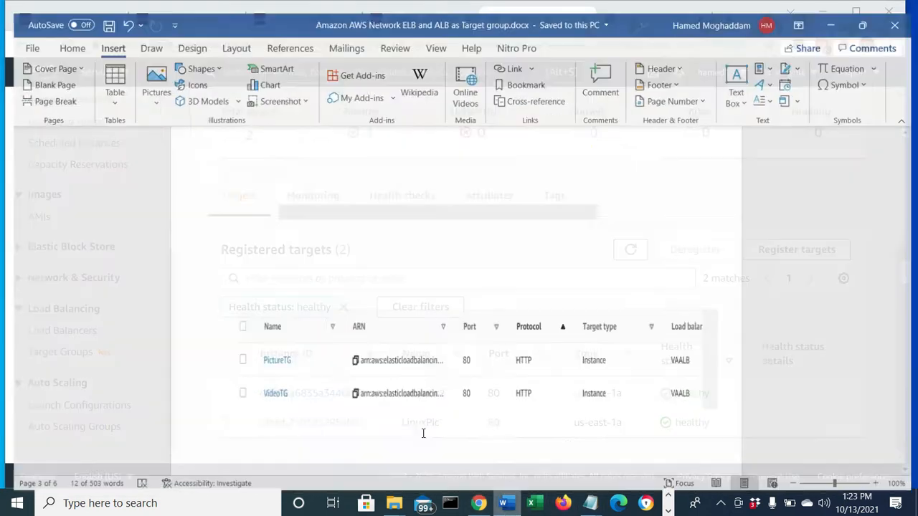
scroll(359, 337, "down", 2)
left_click_drag(333, 372, 563, 366)
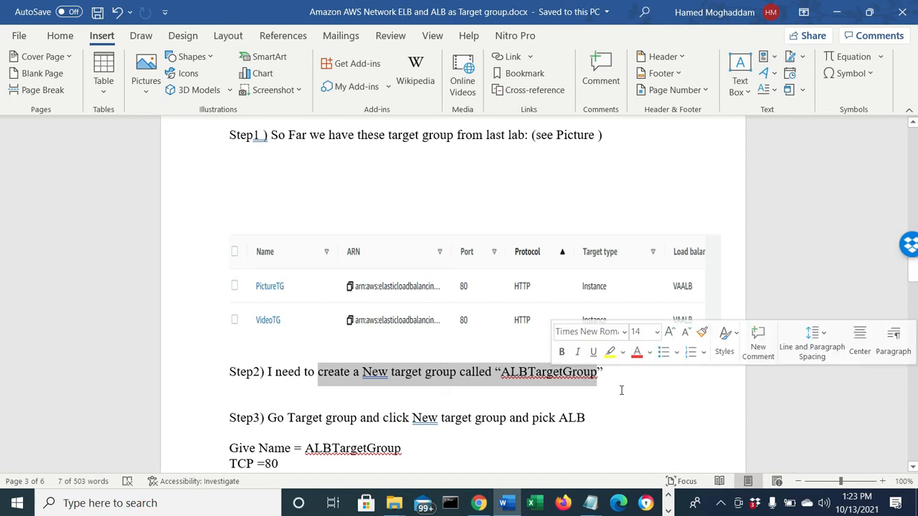
left_click_drag(317, 412, 415, 418)
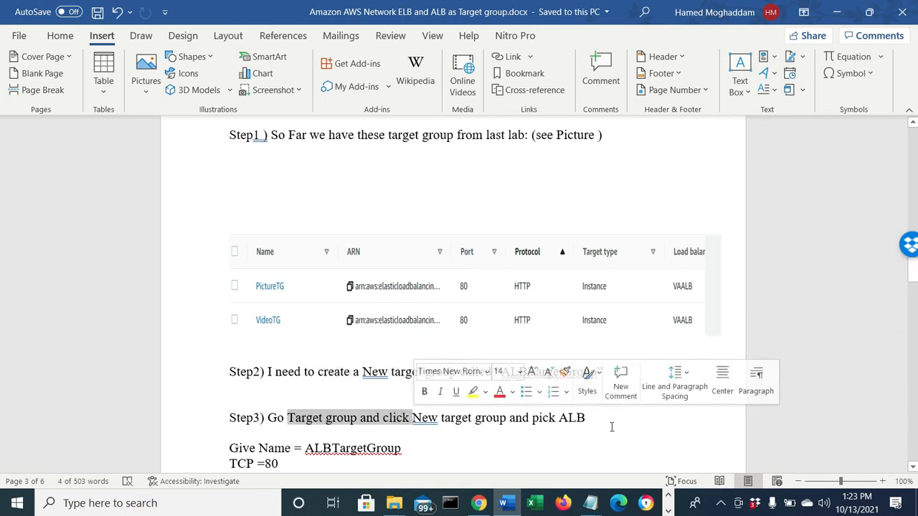
scroll(339, 429, "down", 1)
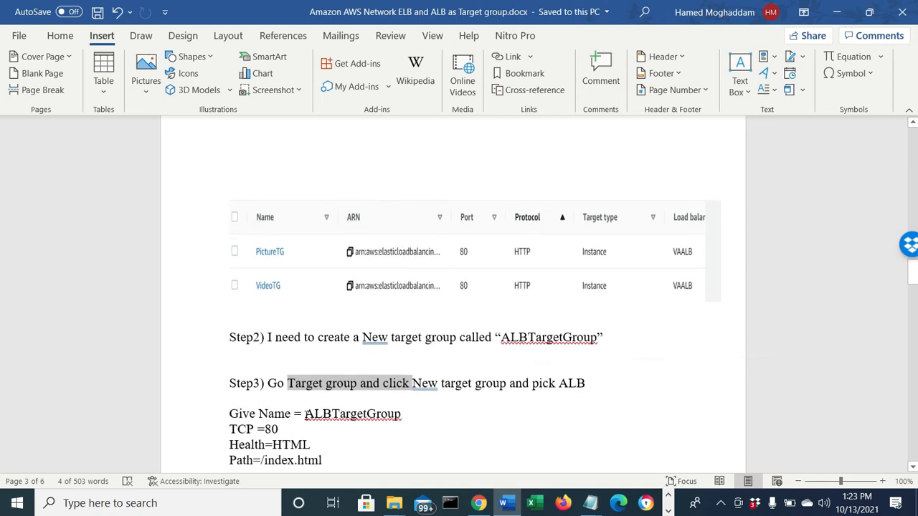
- Copy the name ALBTargetGroup from Step 3 and review the port, health check and path settings below it
left_click_drag(306, 414, 401, 414)
key("ctrl+c")
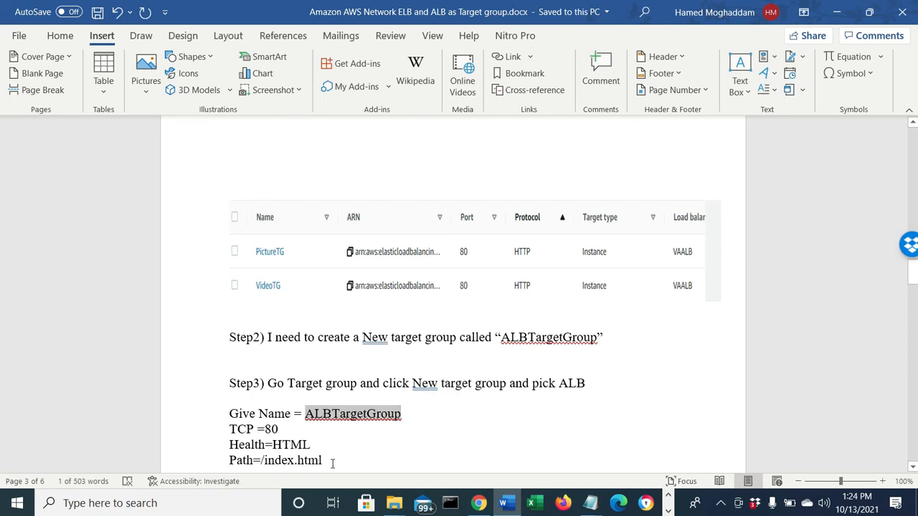
scroll(338, 462, "down", 1)
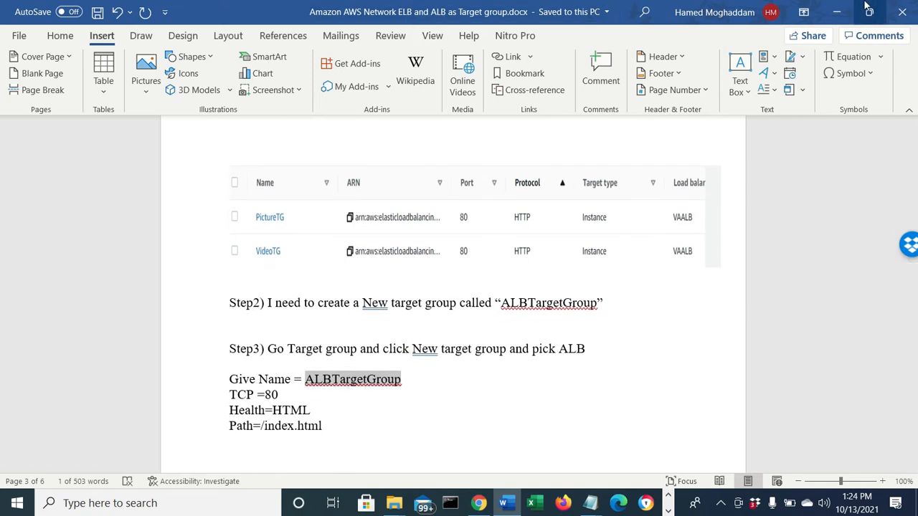
- Switch back to the EC2 console in Chrome and start creating a new target group from the target group list
left_click(838, 12)
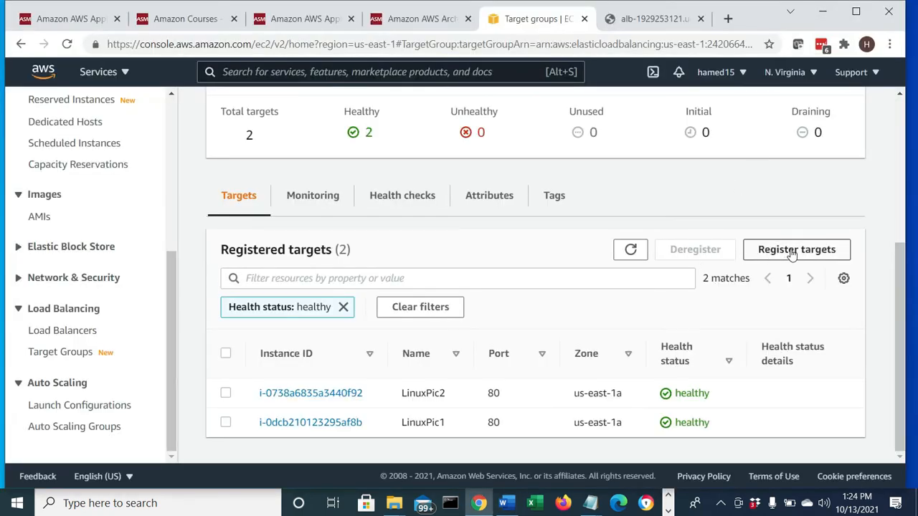
scroll(304, 245, "up", 4)
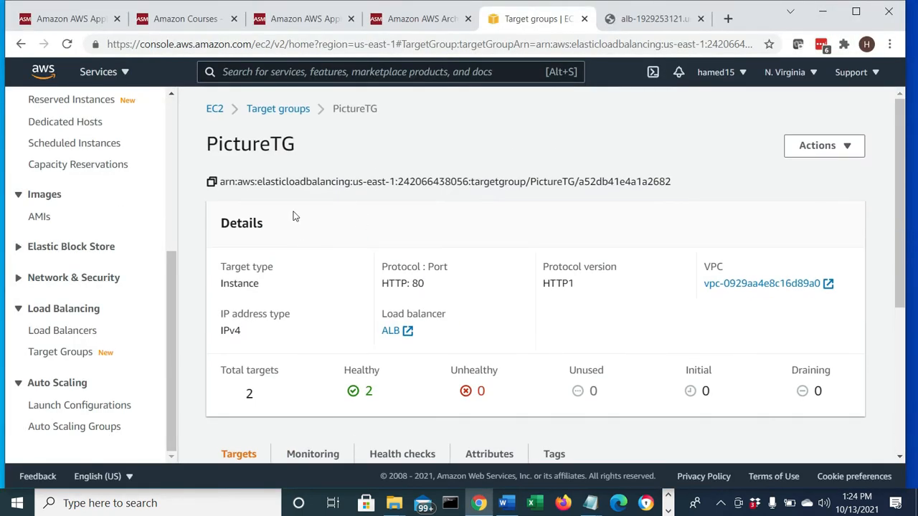
left_click(272, 109)
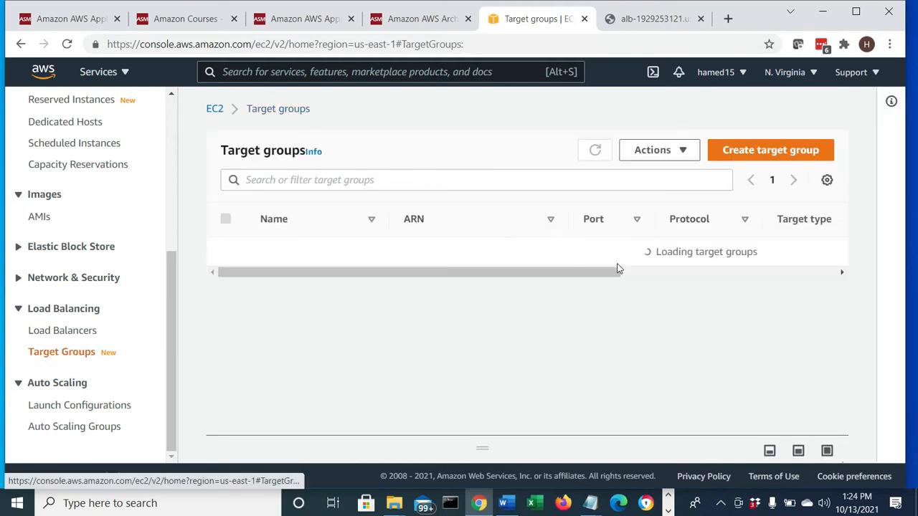
left_click(759, 153)
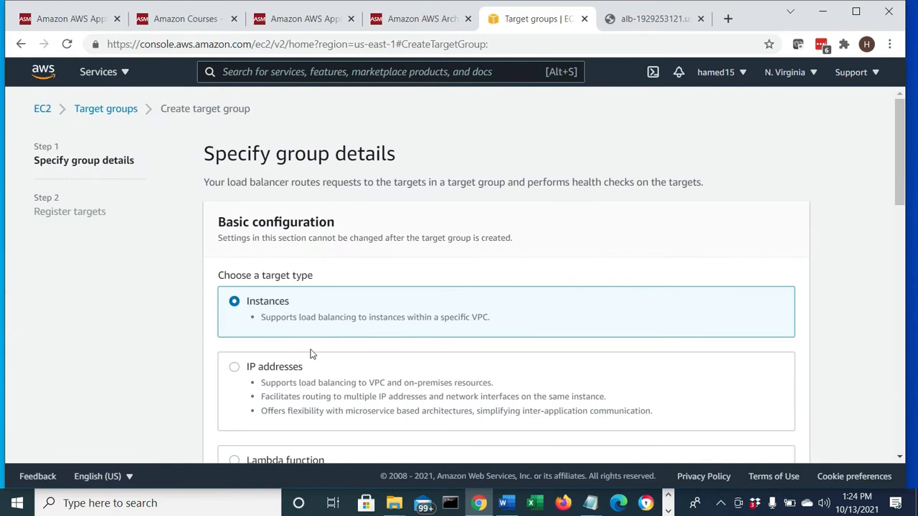
- Review the available target types and choose Application Load Balancer for the new target group
scroll(272, 313, "down", 1)
left_click_drag(311, 229, 247, 229)
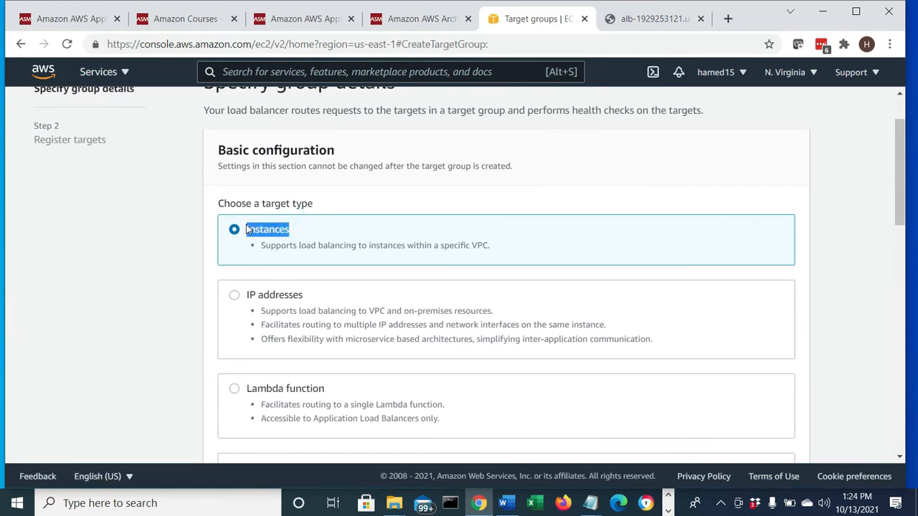
left_click_drag(313, 296, 247, 296)
scroll(251, 294, "down", 3)
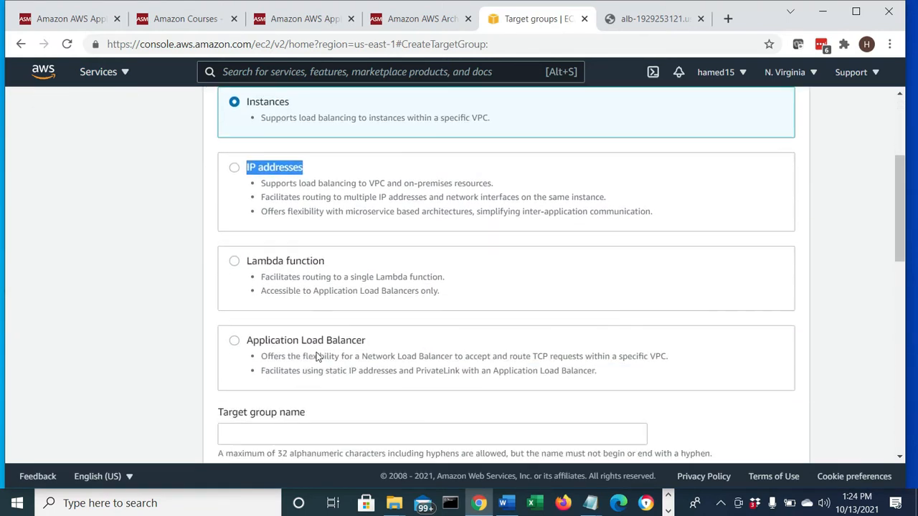
left_click(233, 253)
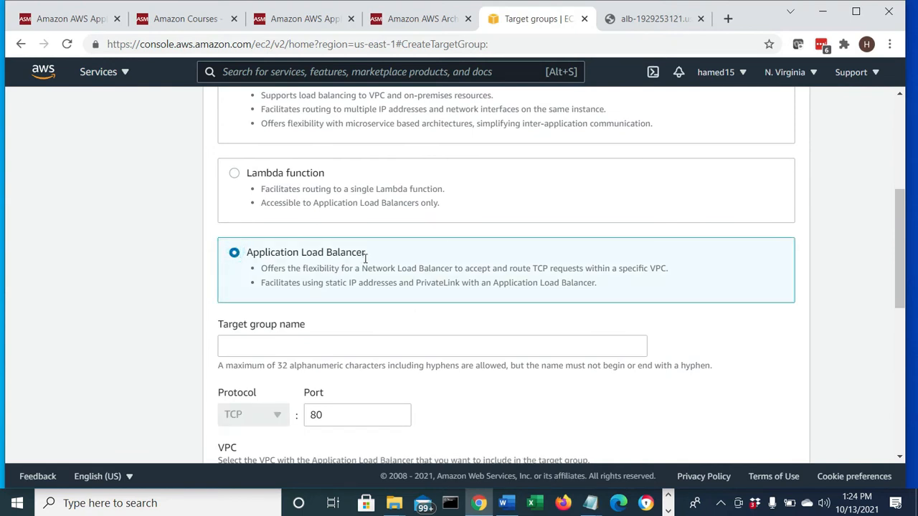
left_click_drag(376, 252, 248, 264)
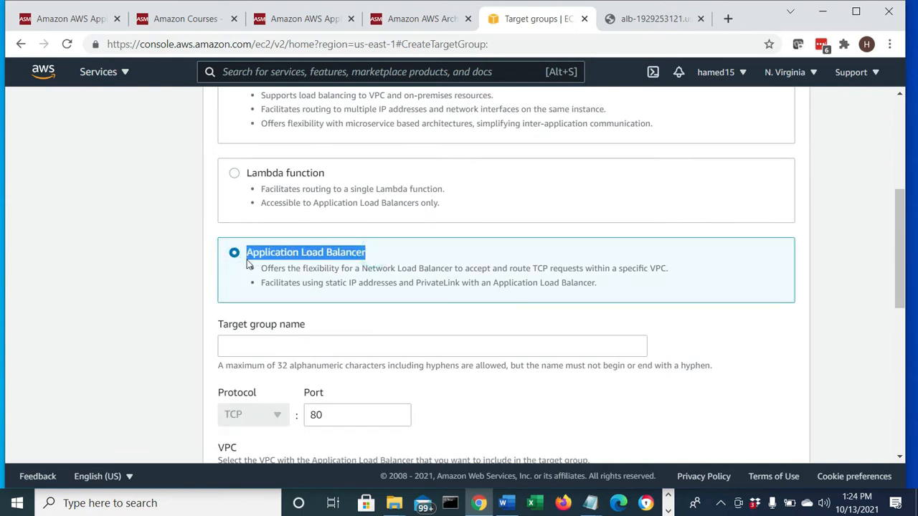
- Name the target group ALBTargetGroup and assign it to the VPC VA-VPC 10.0.0.0/16
left_click(255, 349)
key("ctrl+v")
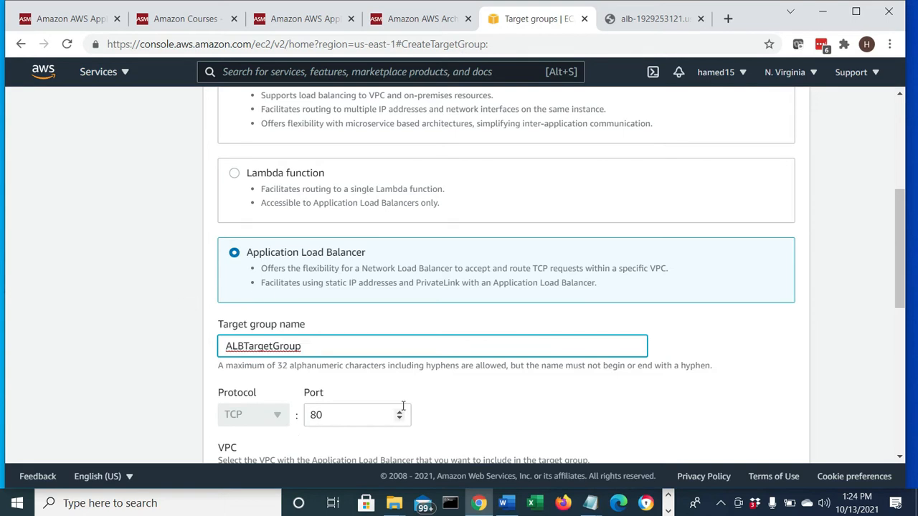
scroll(404, 404, "down", 2)
left_click(284, 349)
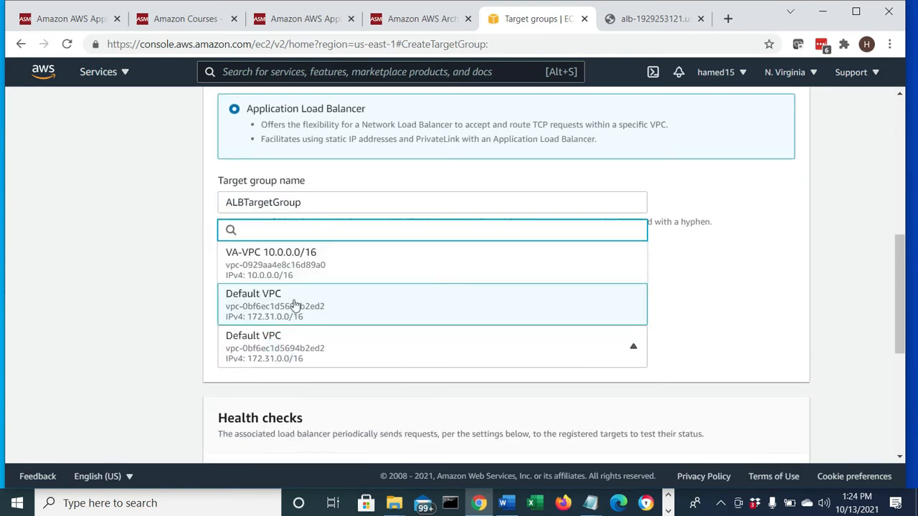
left_click(296, 267)
scroll(378, 310, "down", 2)
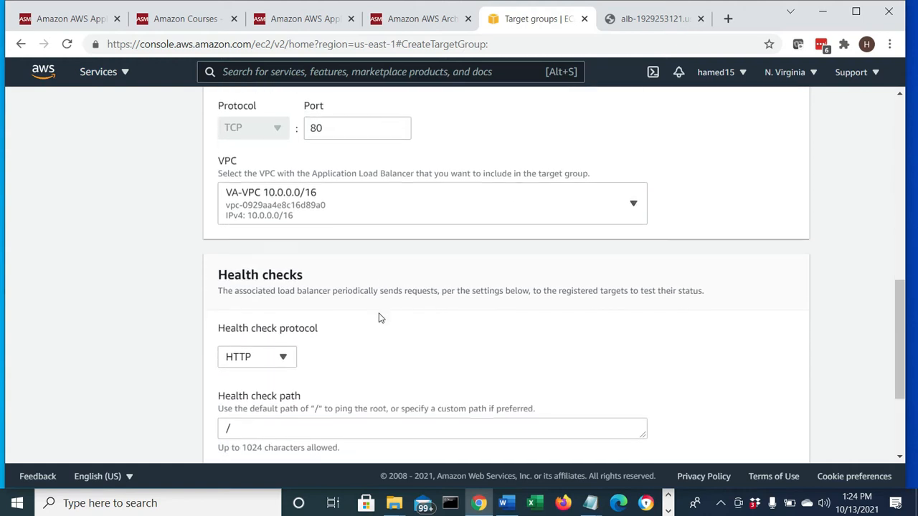
- Set the health check path to /index.html, check the group details and proceed to registering targets
left_click(257, 426)
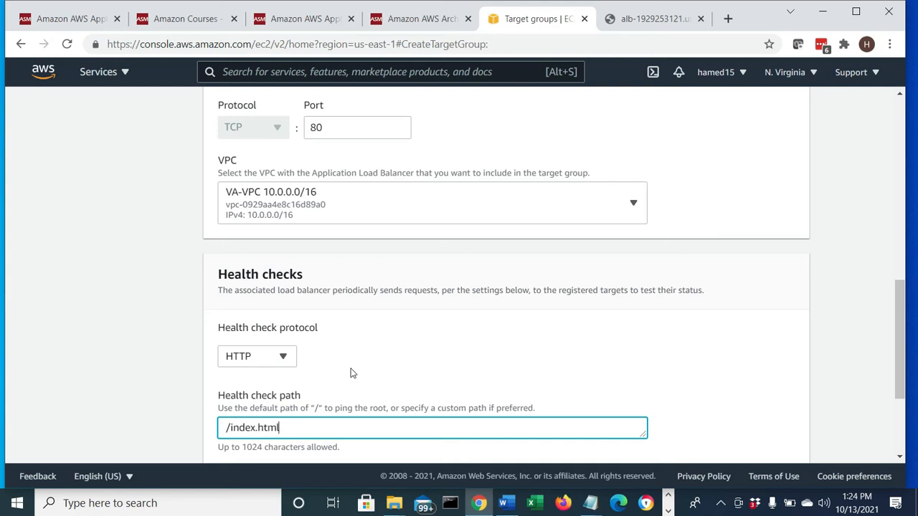
scroll(351, 365, "up", 8)
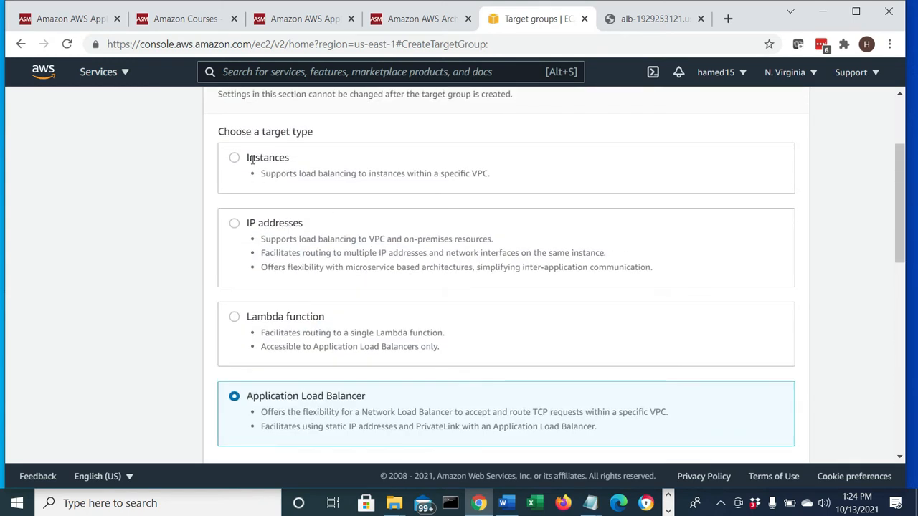
scroll(464, 348, "down", 8)
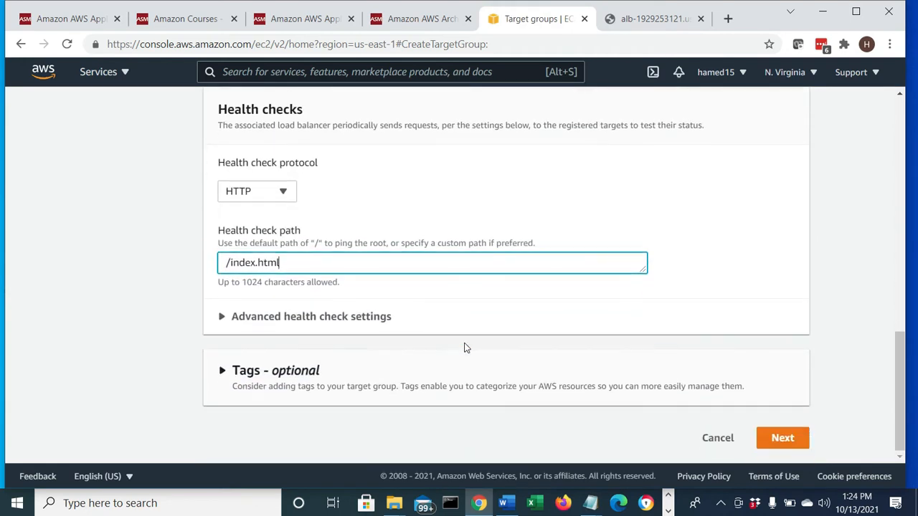
left_click(802, 443)
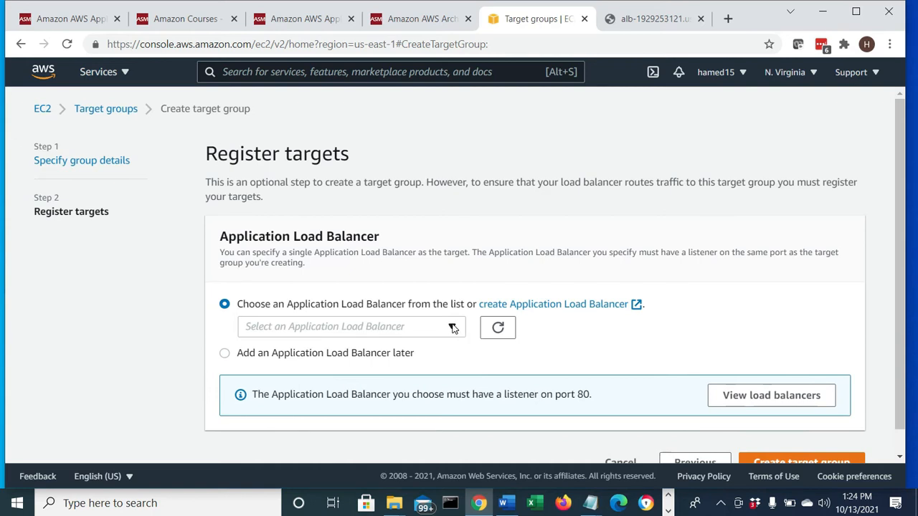
- Register the load balancer ALB as the target and create the target group
left_click_drag(210, 164, 353, 172)
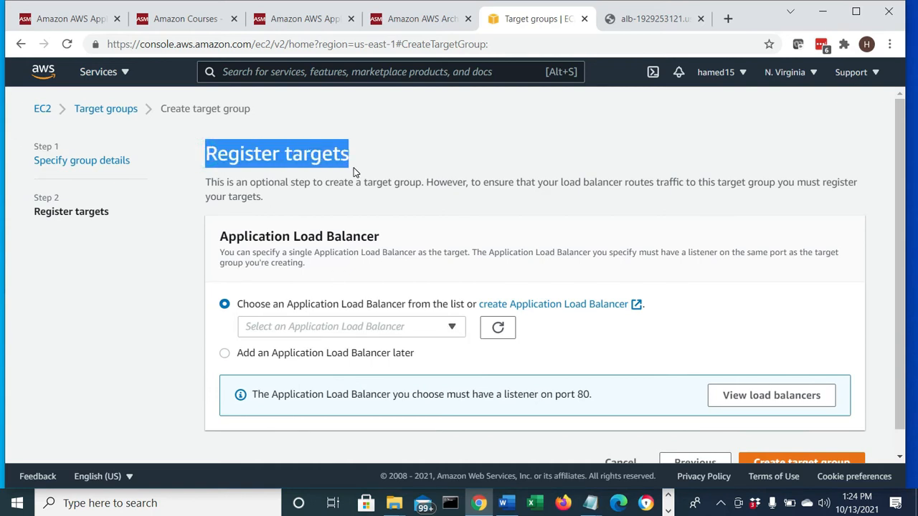
left_click(457, 327)
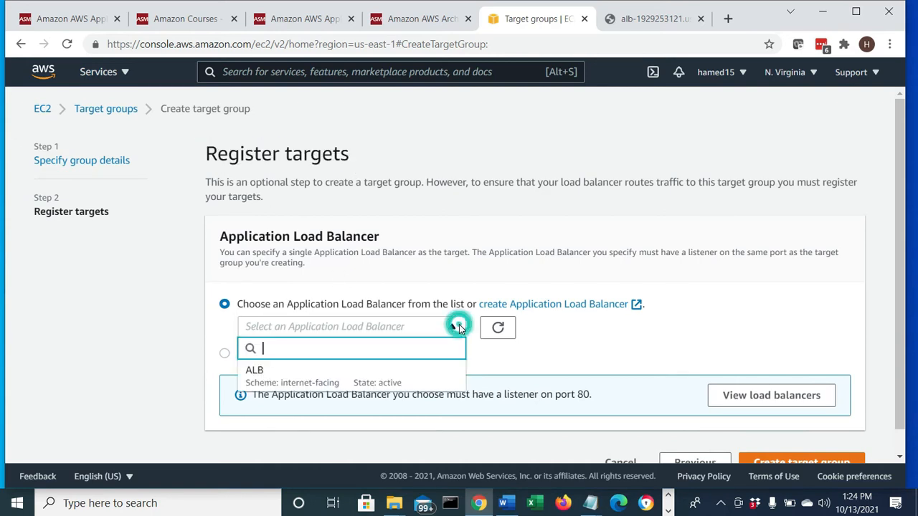
left_click(263, 374)
scroll(566, 356, "down", 1)
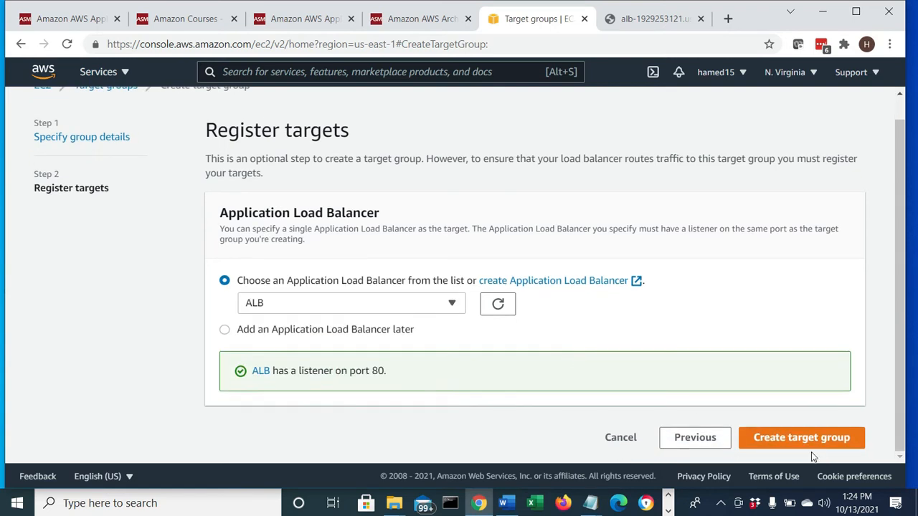
left_click(795, 439)
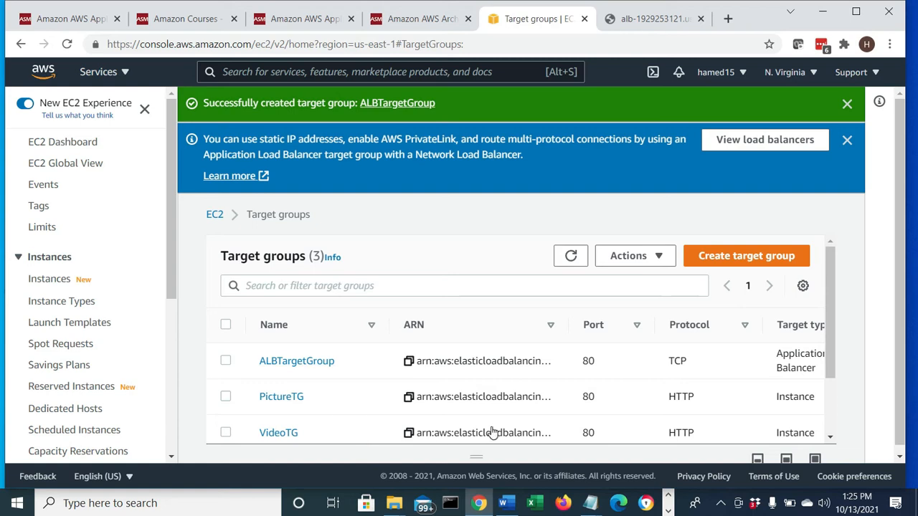
- Examine the target type and load balancer columns for ALBTargetGroup and the other target groups in the list
scroll(494, 430, "down", 2)
left_click_drag(448, 445, 469, 444)
left_click_drag(503, 374, 586, 377)
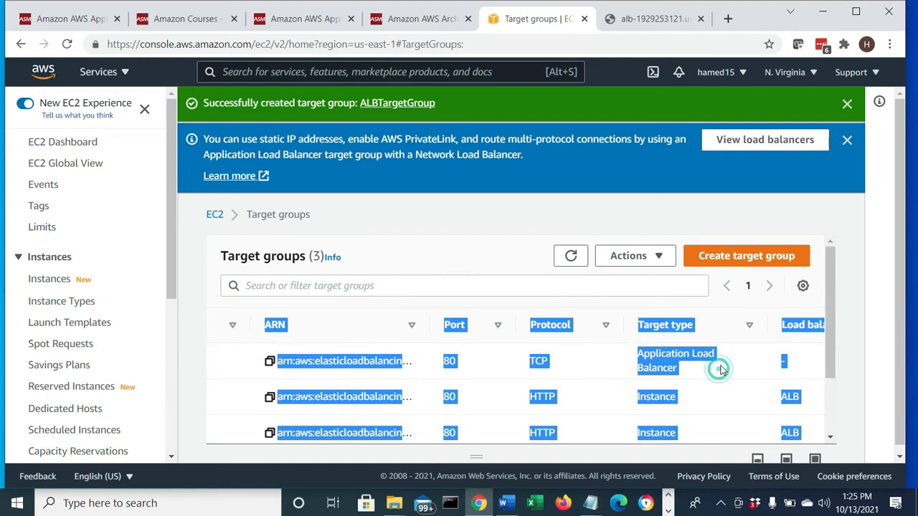
left_click(706, 375)
scroll(733, 375, "down", 1)
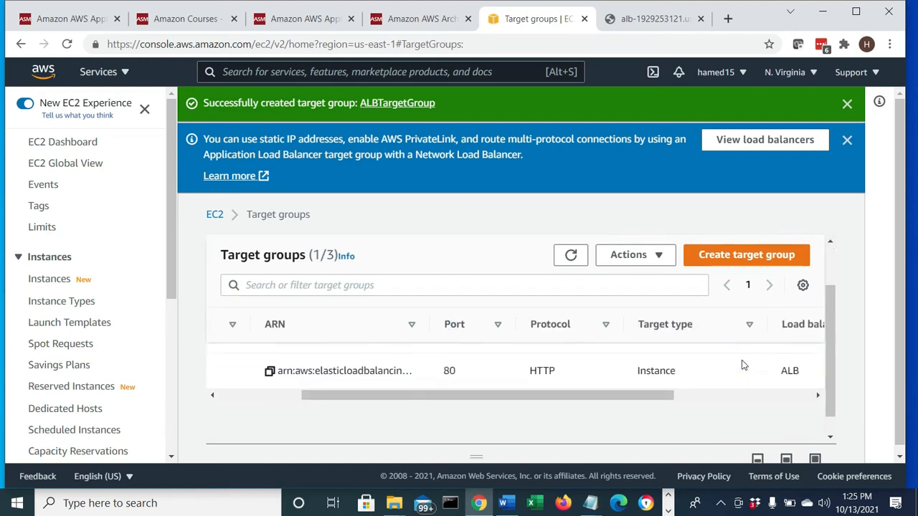
left_click_drag(634, 388, 709, 386)
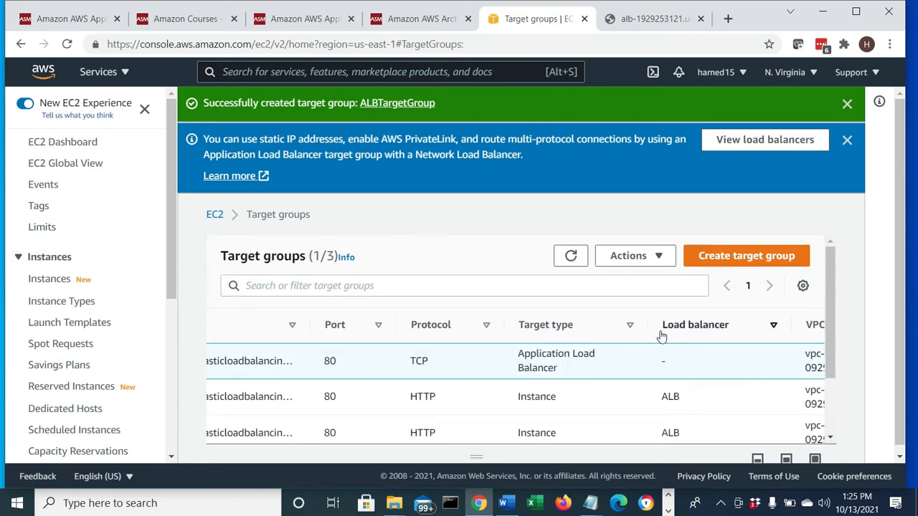
left_click_drag(655, 324, 706, 328)
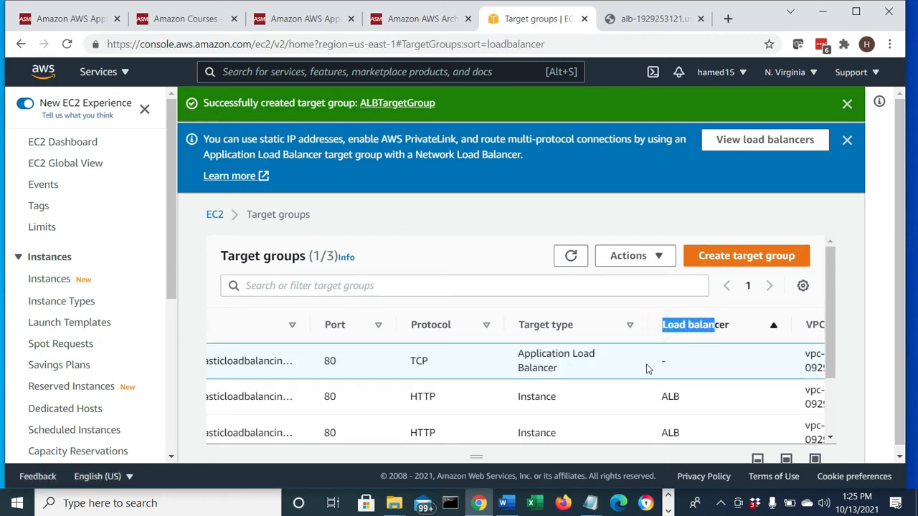
left_click_drag(656, 362, 676, 363)
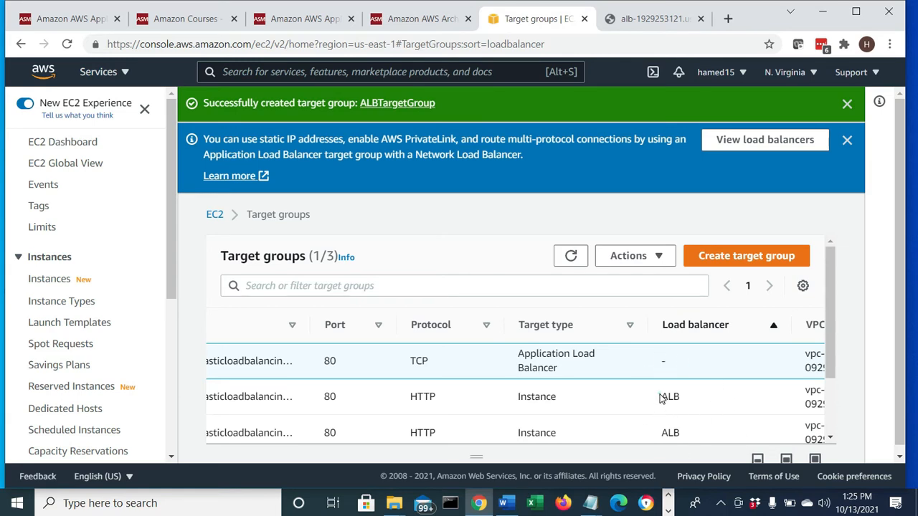
left_click_drag(660, 397, 666, 436)
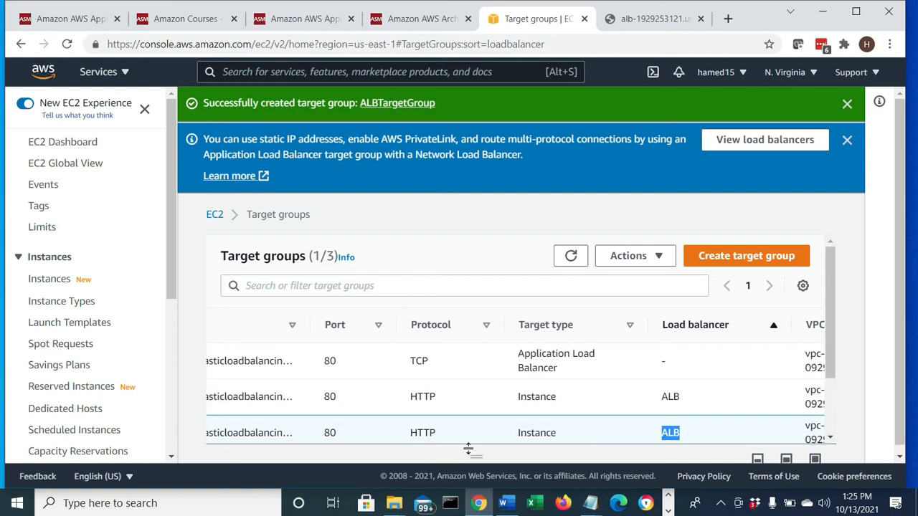
left_click_drag(474, 454, 295, 441)
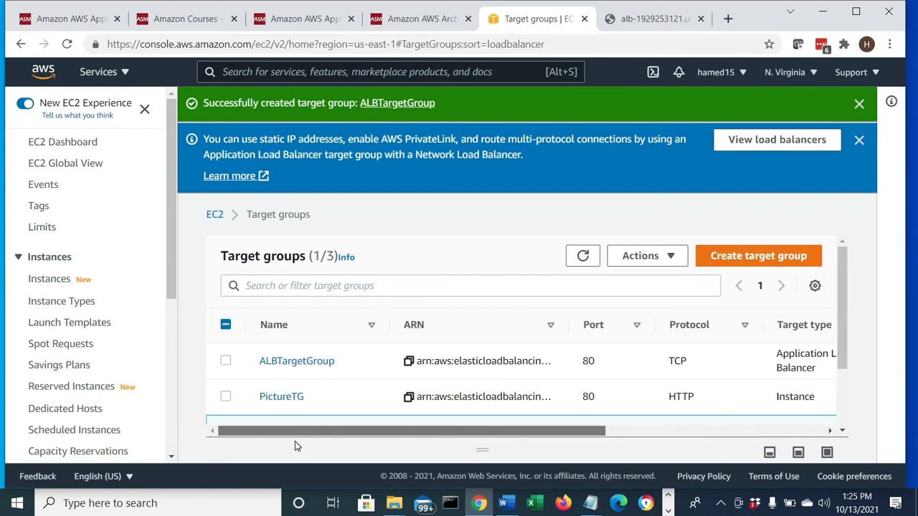
mouse_move(847, 316)
left_mouse_down()
mouse_move(845, 332)
mouse_move(834, 309)
left_mouse_up()
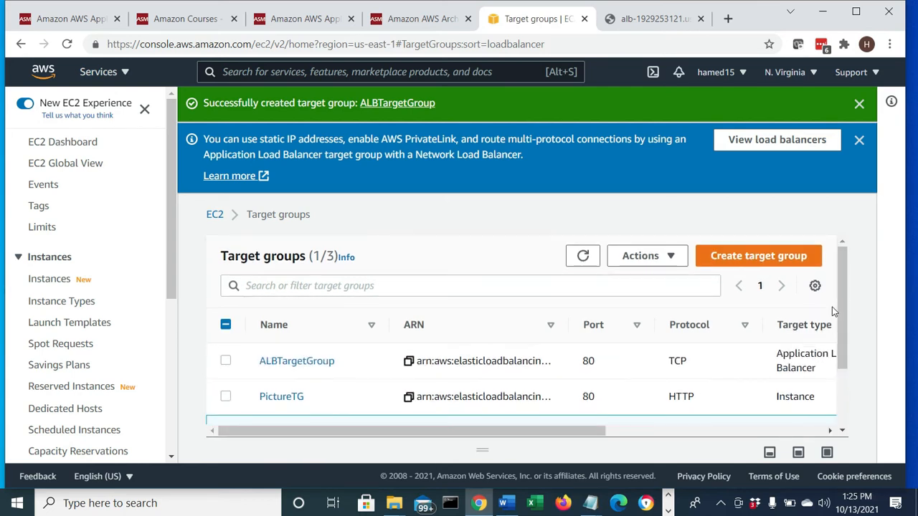
- Switch to the lab document in Word and read Steps 4, 5 and 5a on the target groups
left_click(511, 509)
scroll(460, 416, "down", 7)
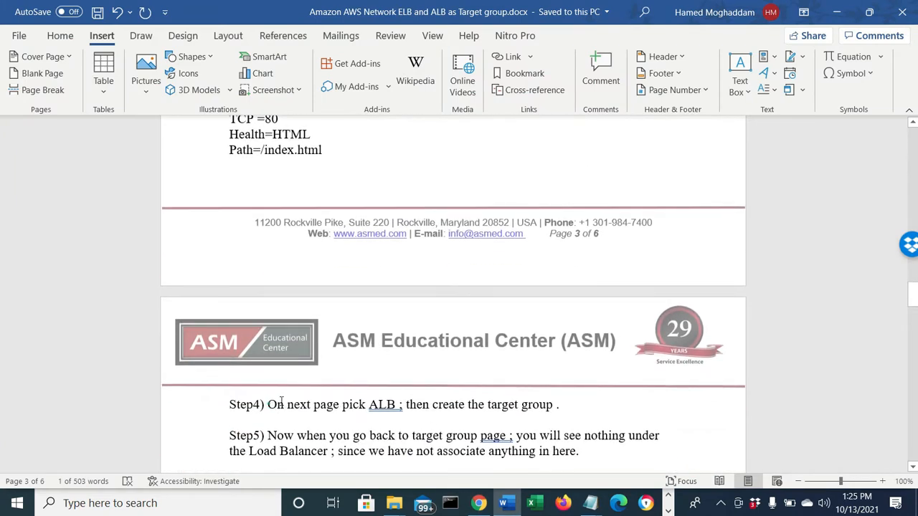
left_click_drag(281, 403, 559, 405)
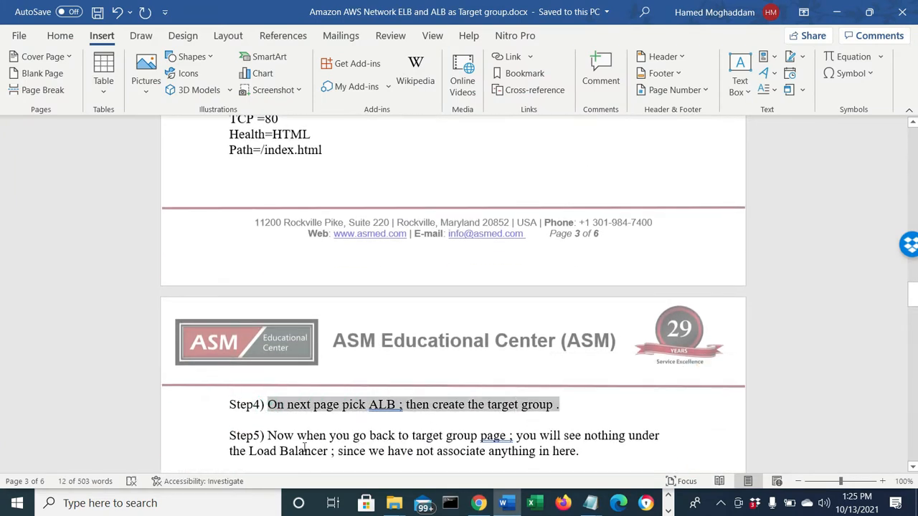
left_click_drag(307, 438, 626, 436)
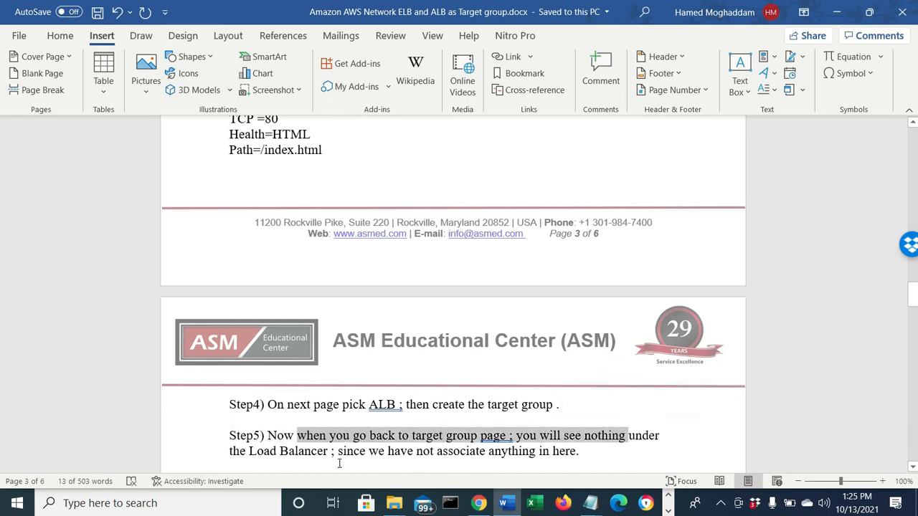
left_click_drag(340, 452, 604, 441)
scroll(604, 441, "down", 3)
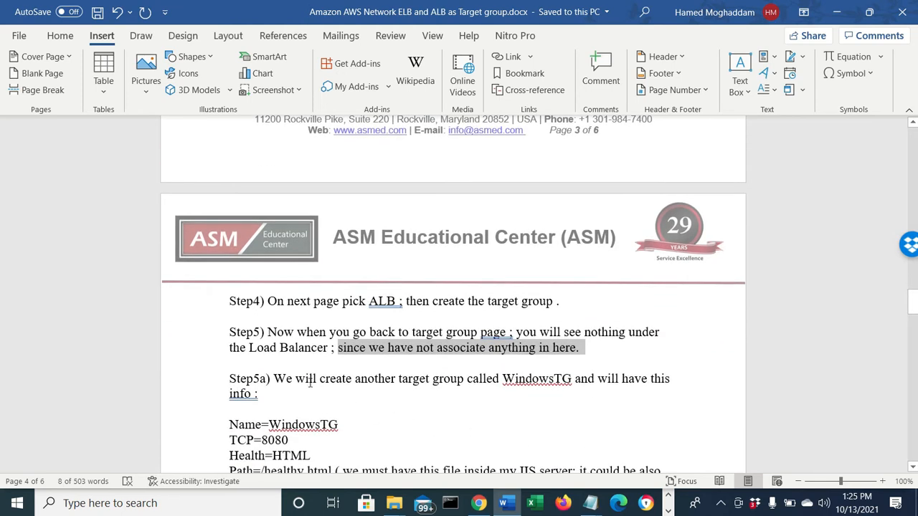
left_click_drag(310, 382, 662, 388)
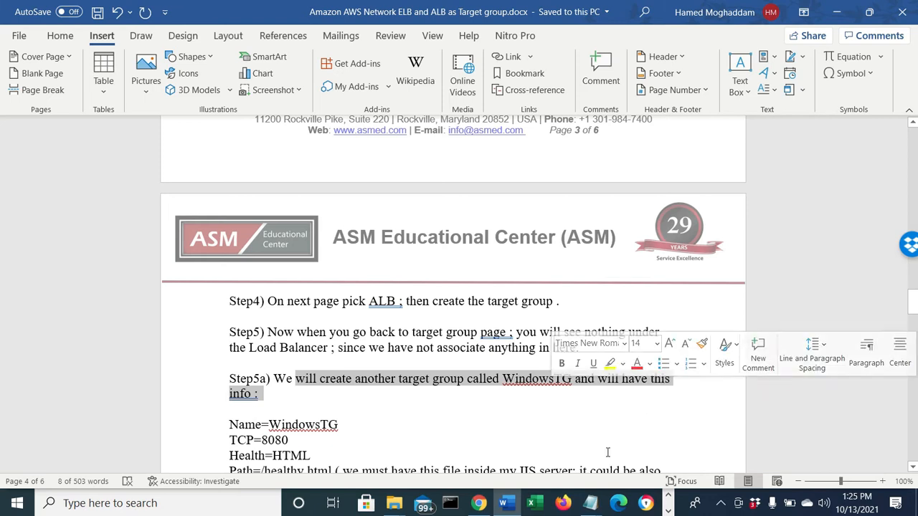
- Return to the EC2 console in Chrome and select the WindowServer instance in the instances list
left_click(835, 12)
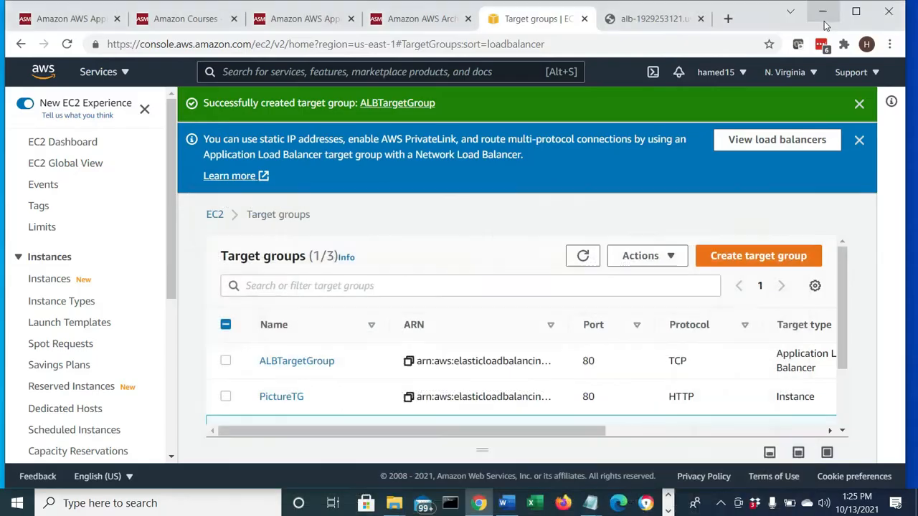
left_click(48, 280)
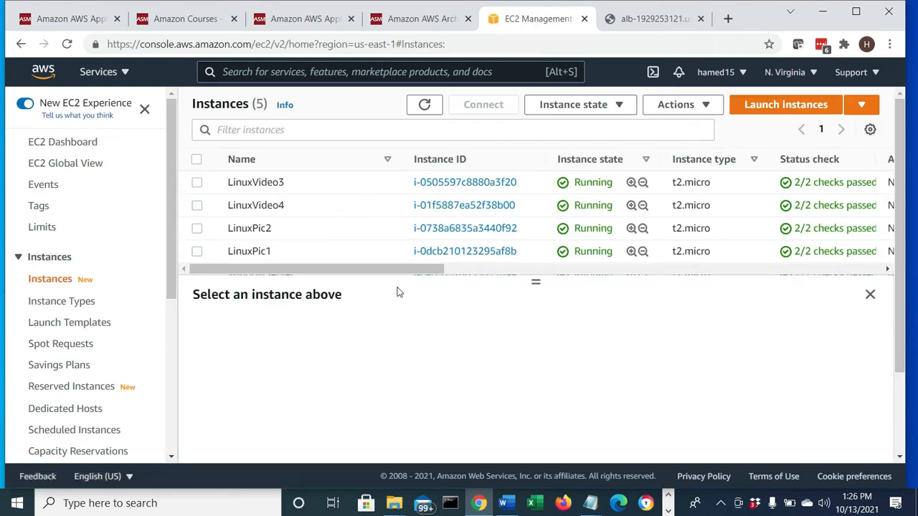
scroll(350, 237, "down", 2)
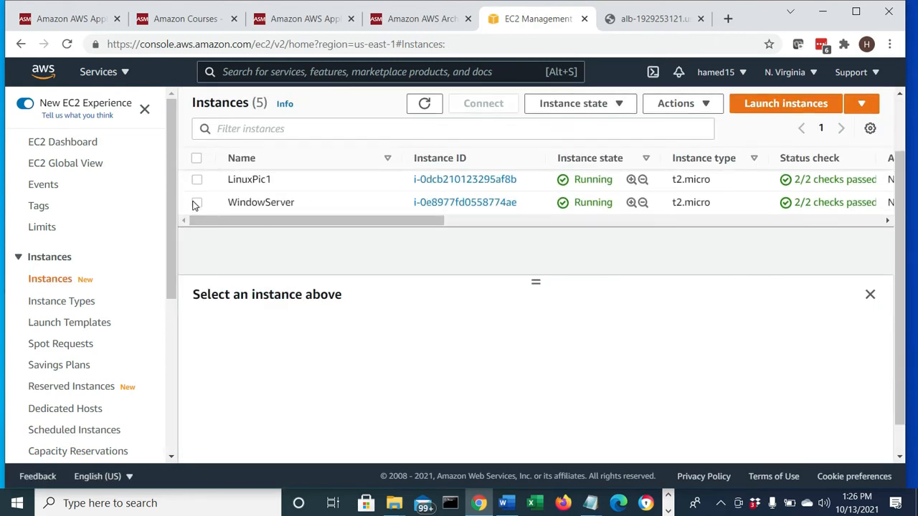
left_click(196, 203)
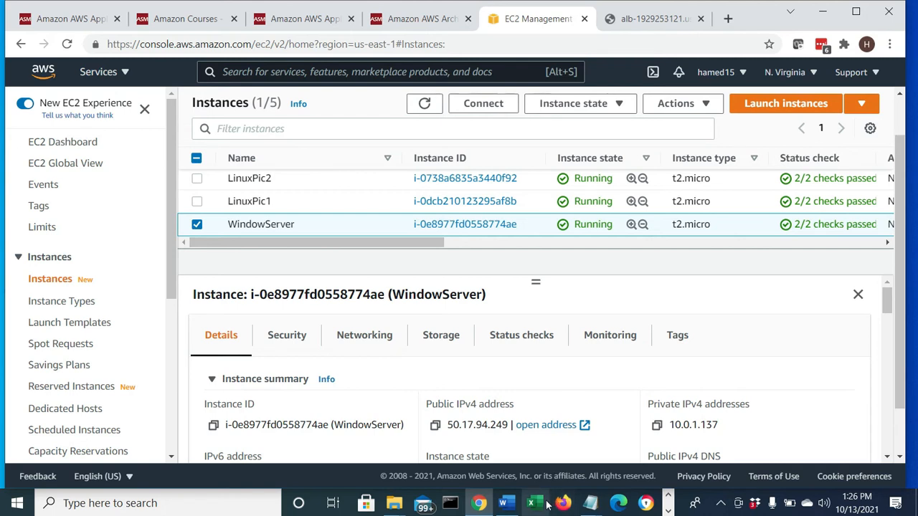
- Open the RDP client connection options for WindowServer and download its remote desktop file
left_click(483, 104)
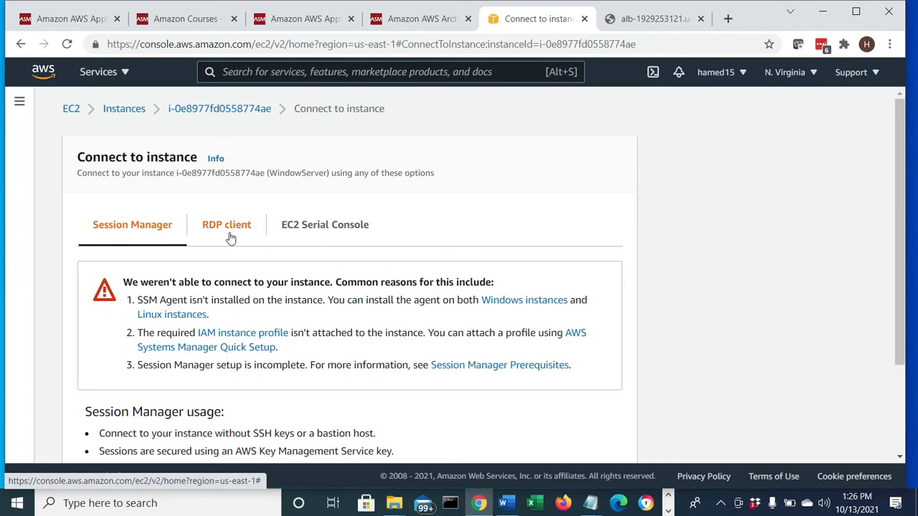
left_click(229, 238)
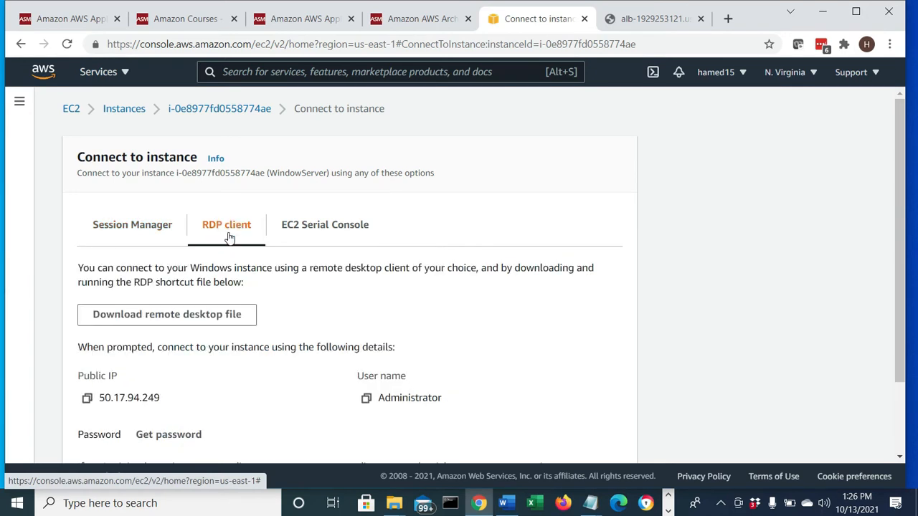
scroll(230, 238, "down", 1)
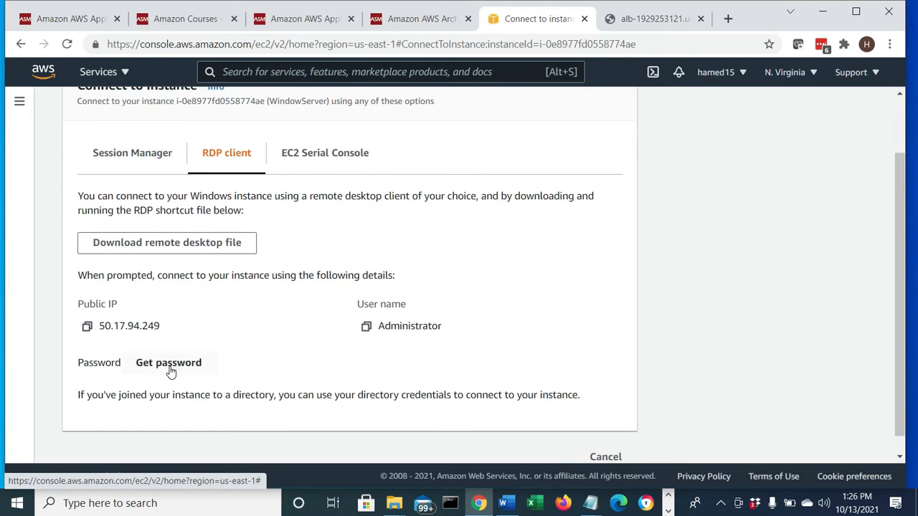
left_click(180, 241)
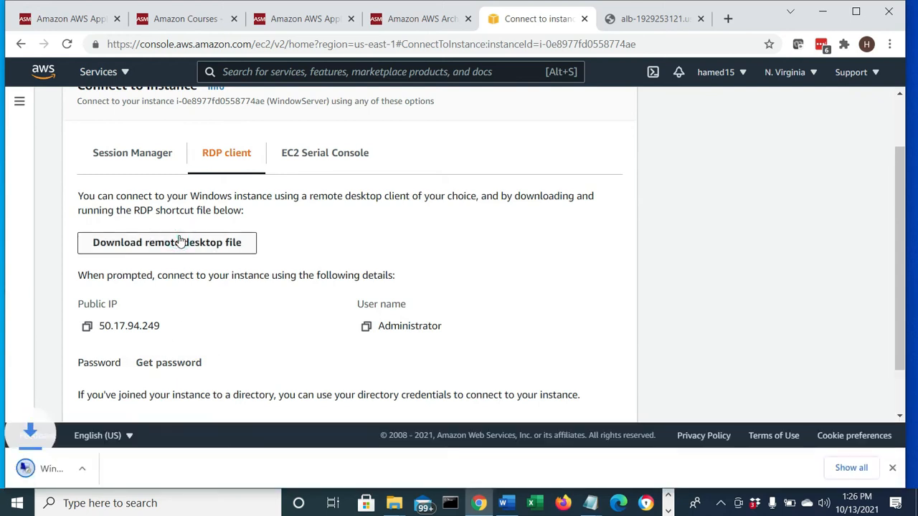
- Decrypt the WindowServer administrator password with the key pair file Linux_Windows_VA_Key_Pair.pem and copy the password
left_click(165, 367)
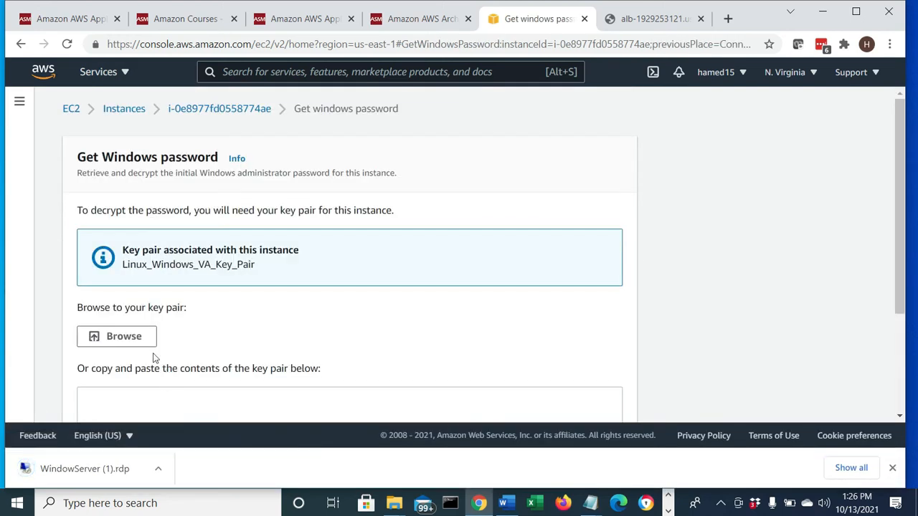
left_click_drag(256, 266, 118, 248)
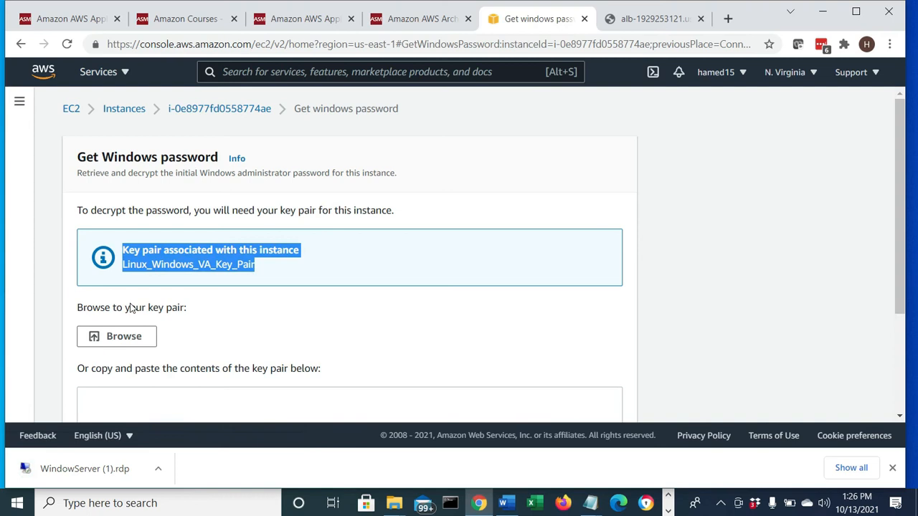
left_click(133, 345)
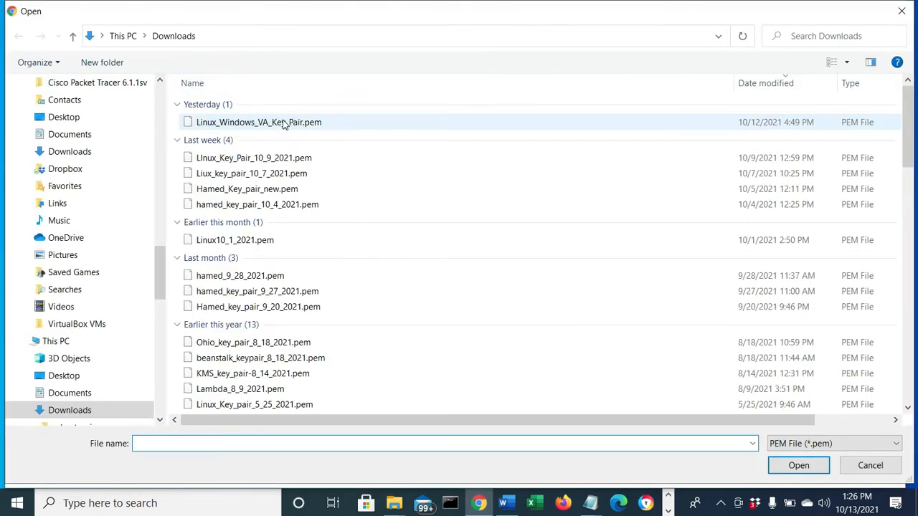
left_click(280, 122)
left_click(803, 466)
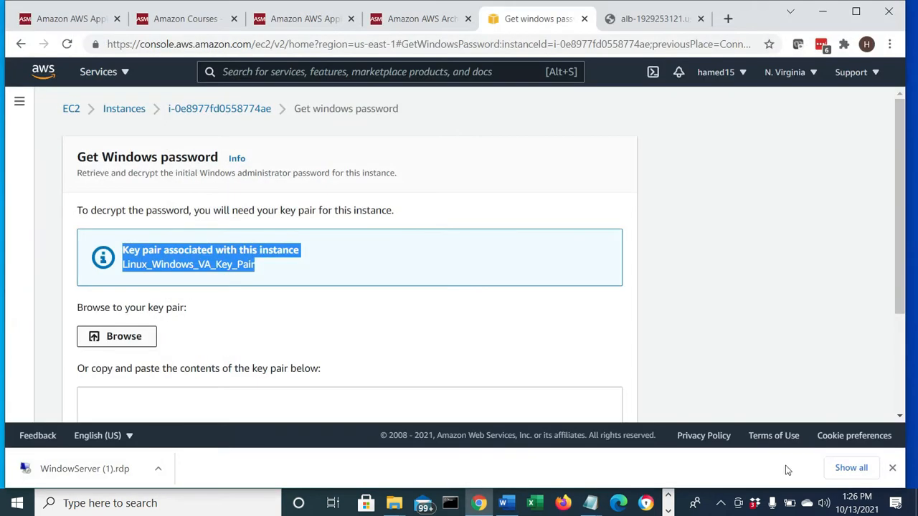
scroll(537, 354, "down", 3)
left_click(601, 399)
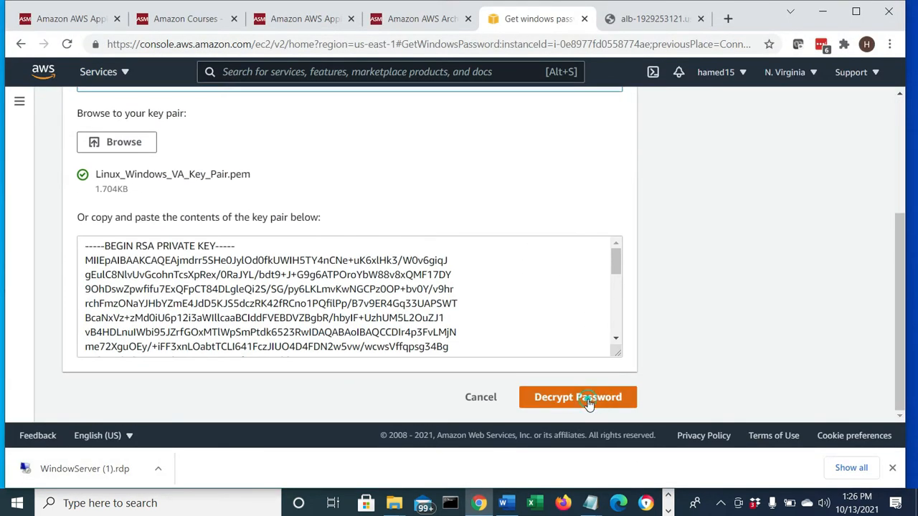
scroll(438, 382, "down", 3)
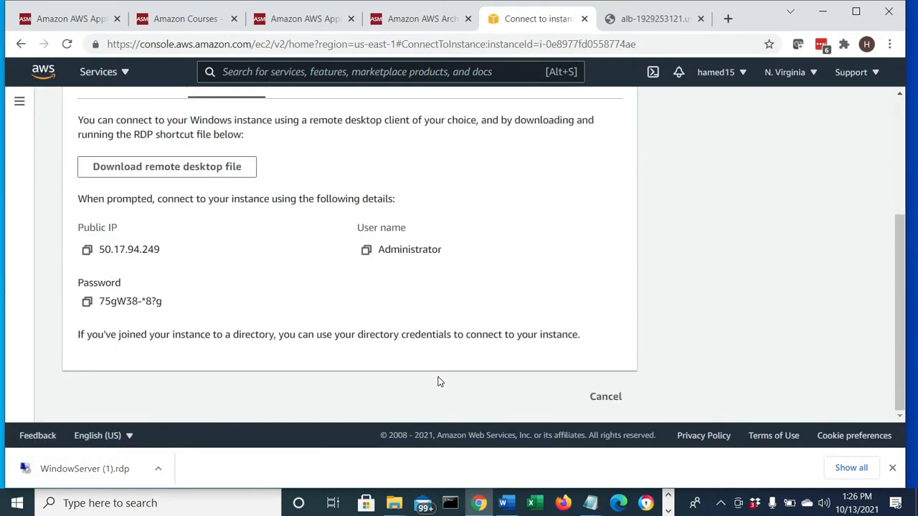
left_click(87, 303)
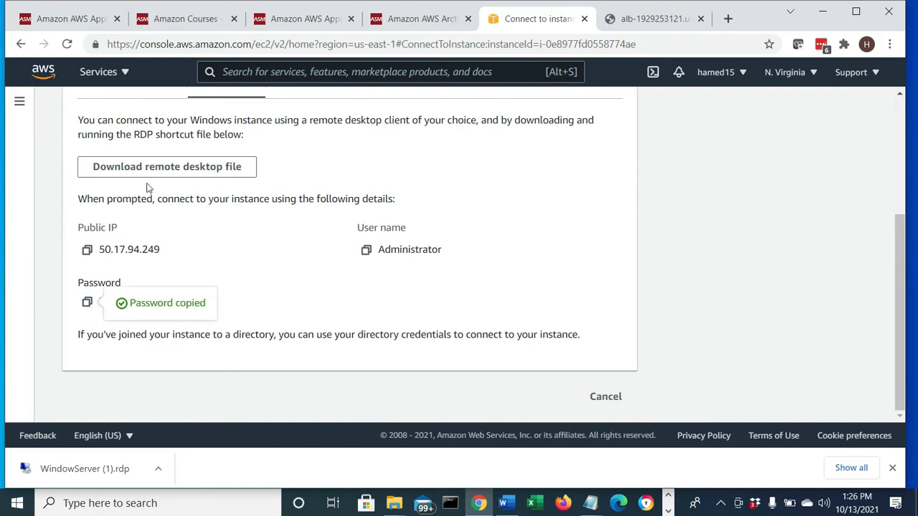
- Connect to WindowServer with the downloaded remote desktop file, entering the Administrator password and choosing to remember the credentials
left_click(110, 470)
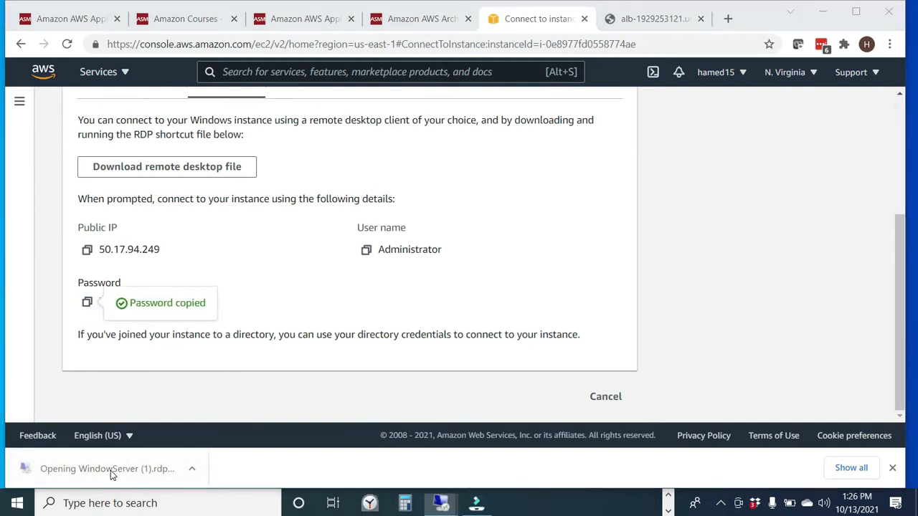
left_click(566, 327)
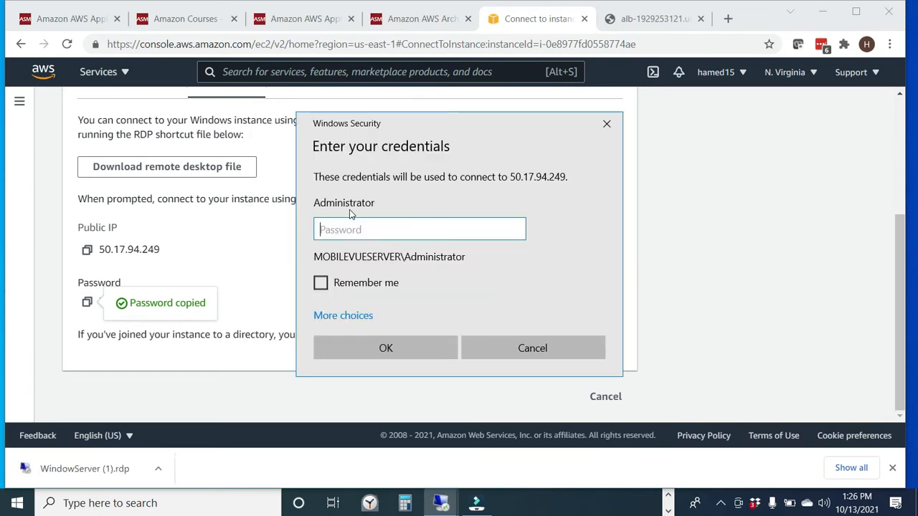
key("ctrl+v")
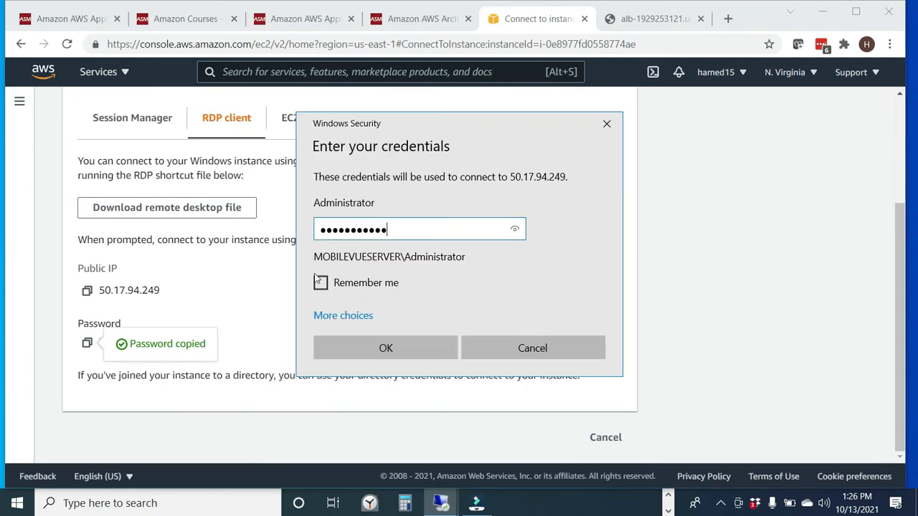
left_click(320, 281)
left_click(386, 349)
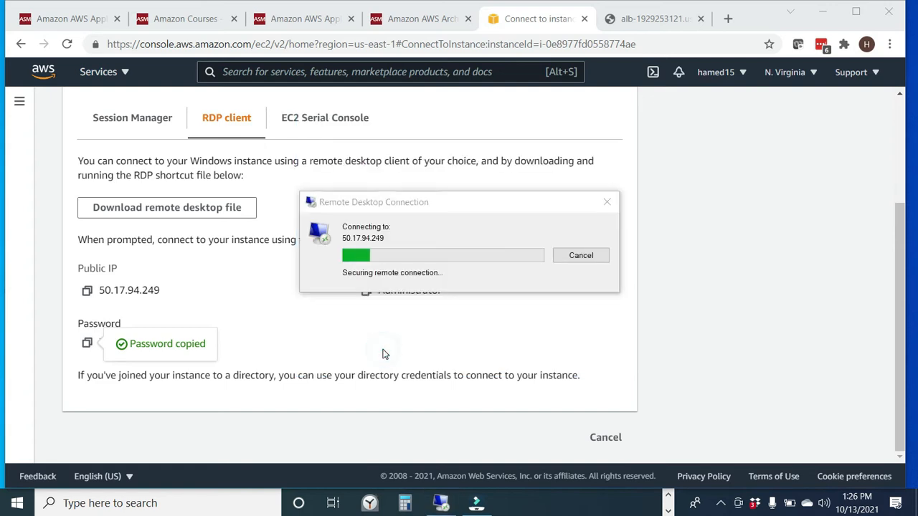
left_click(508, 366)
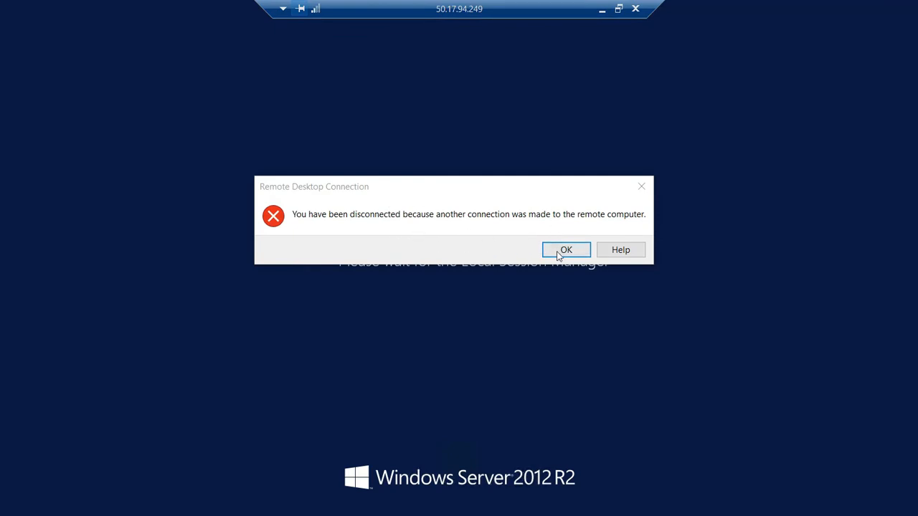
left_click(563, 250)
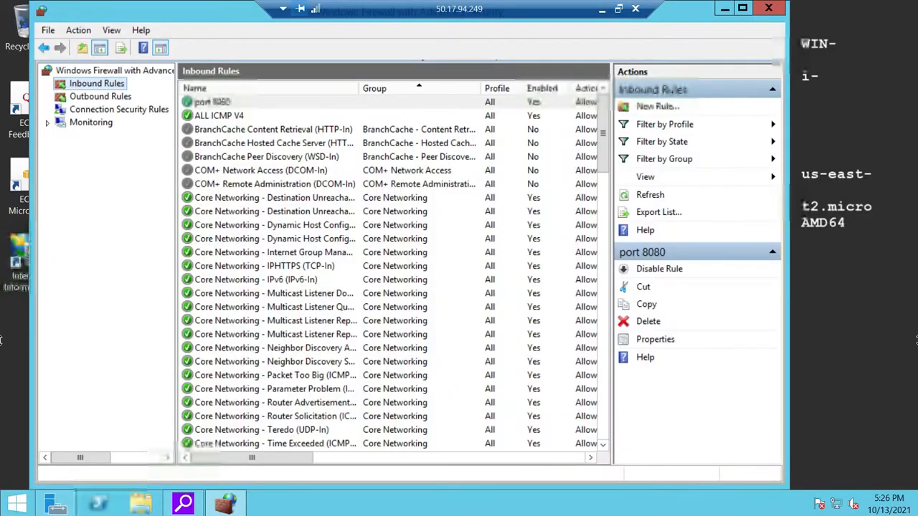
- Minimize the firewall rules window, then open Server Manager and dismiss its finished Add Roles and Features Wizard
left_click(724, 9)
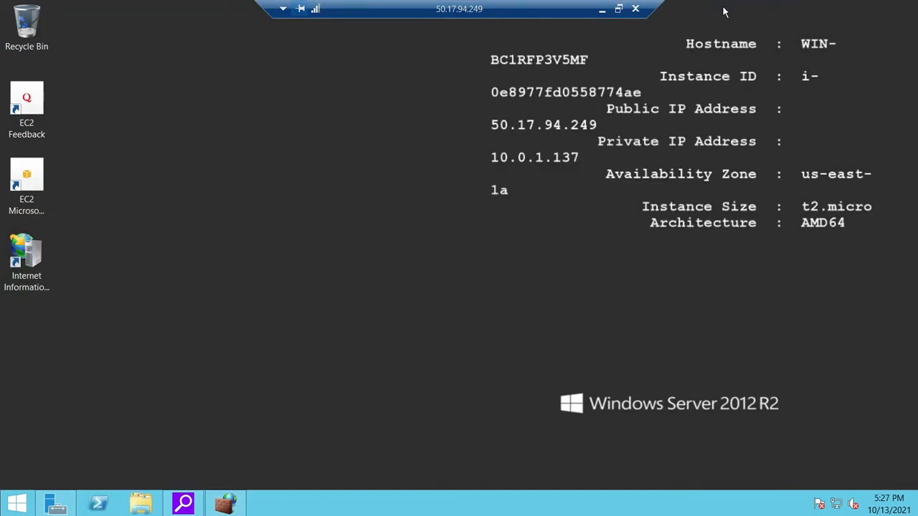
left_click(47, 507)
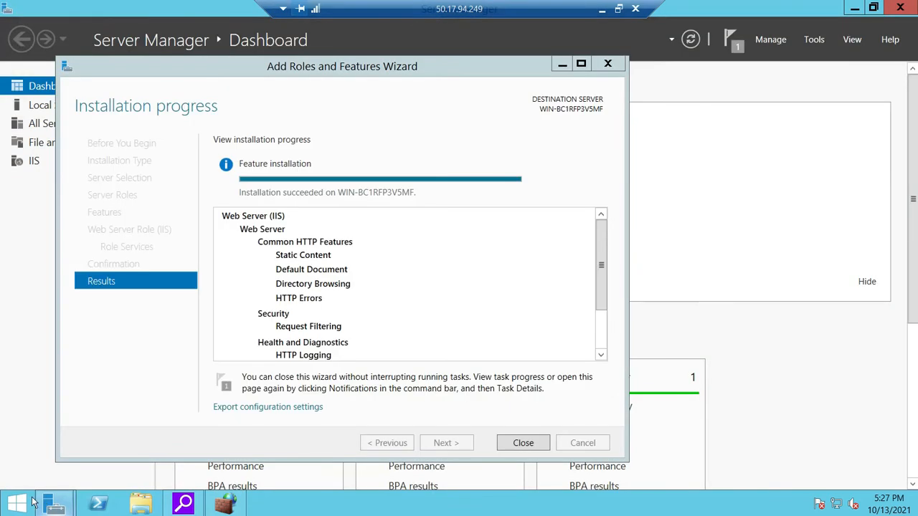
left_click(533, 447)
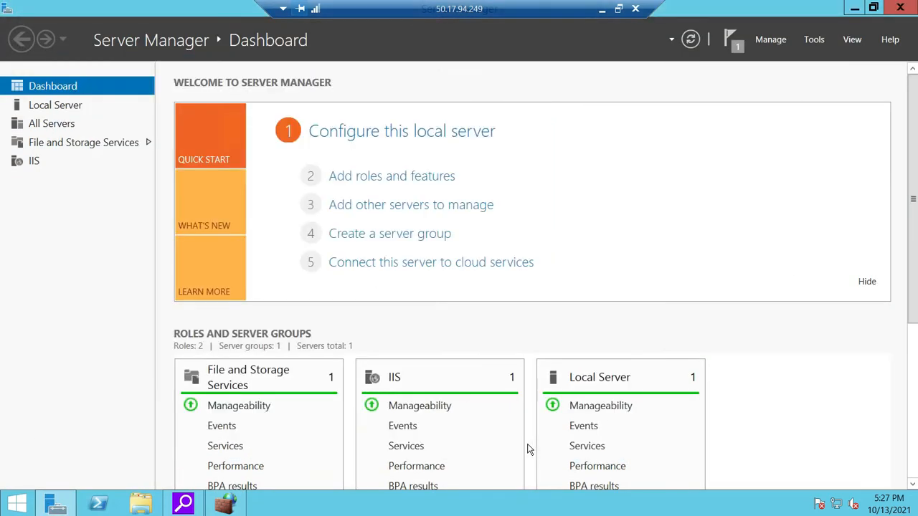
- Check the Web Server (IIS) entry among the server roles in the Add Roles and Features Wizard, then cancel it and minimize Server Manager
left_click(360, 178)
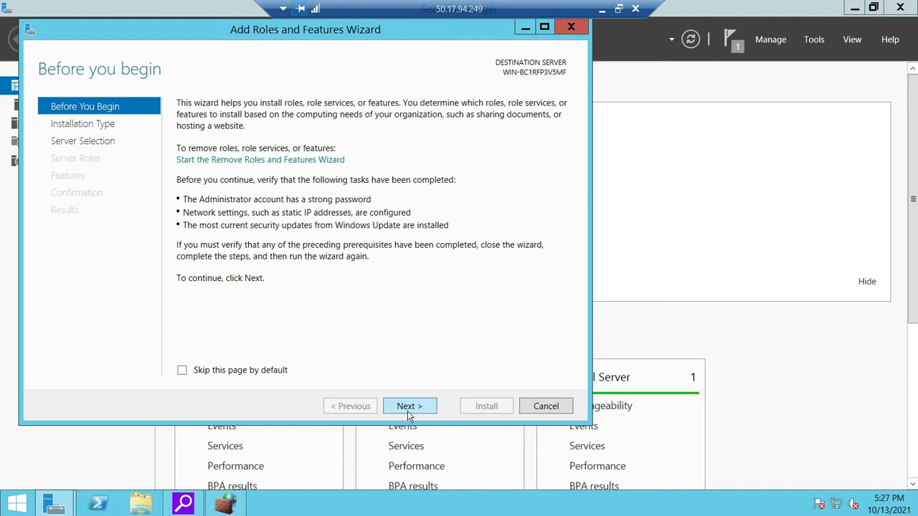
left_click(408, 407)
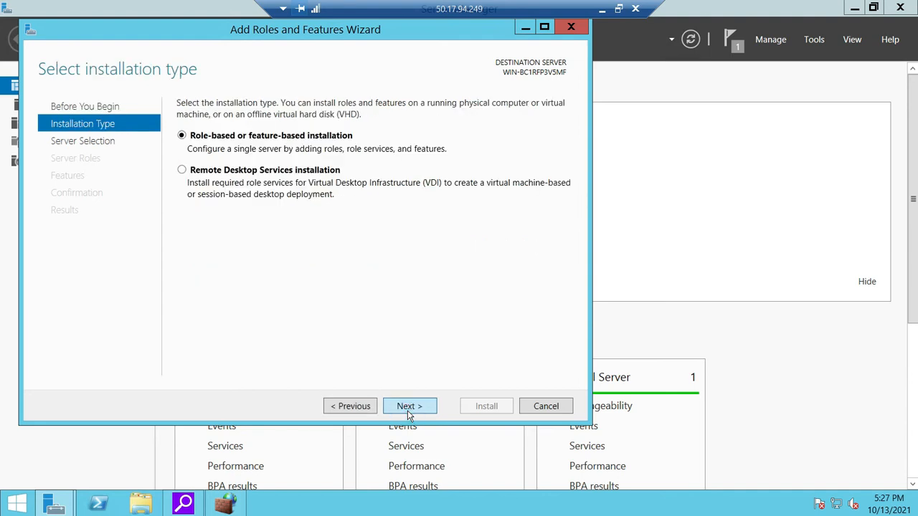
left_click(407, 407)
left_click(407, 406)
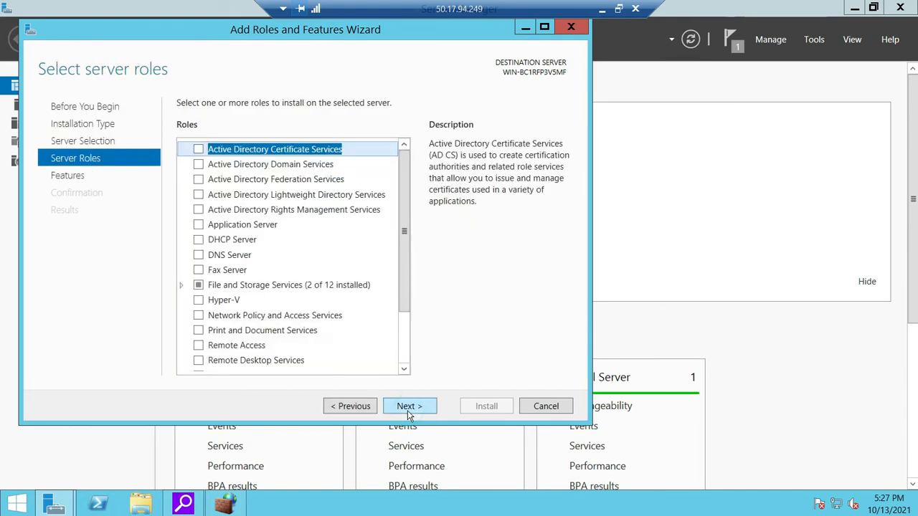
left_click_drag(404, 244, 403, 362)
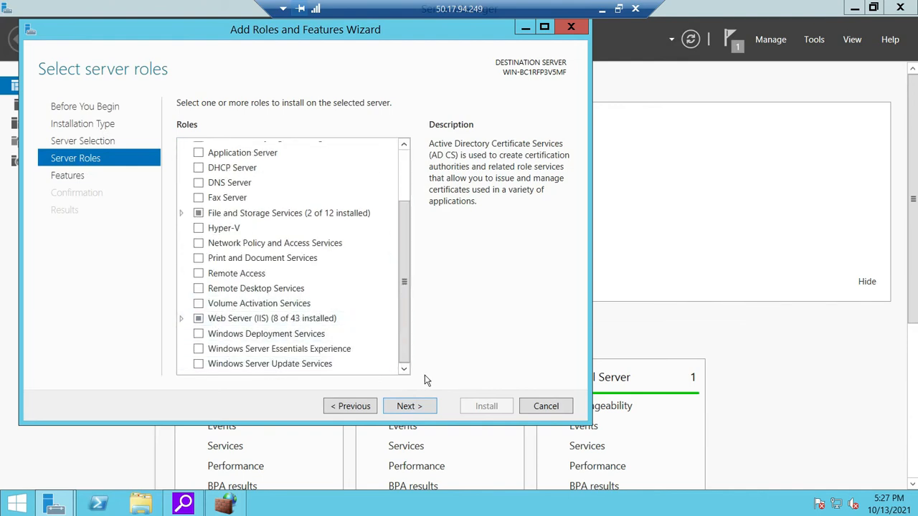
left_click(545, 407)
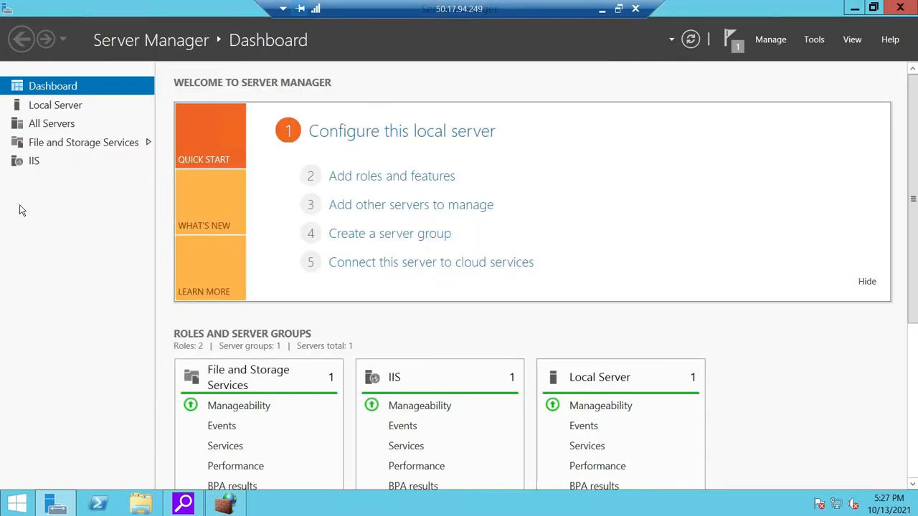
left_click(854, 8)
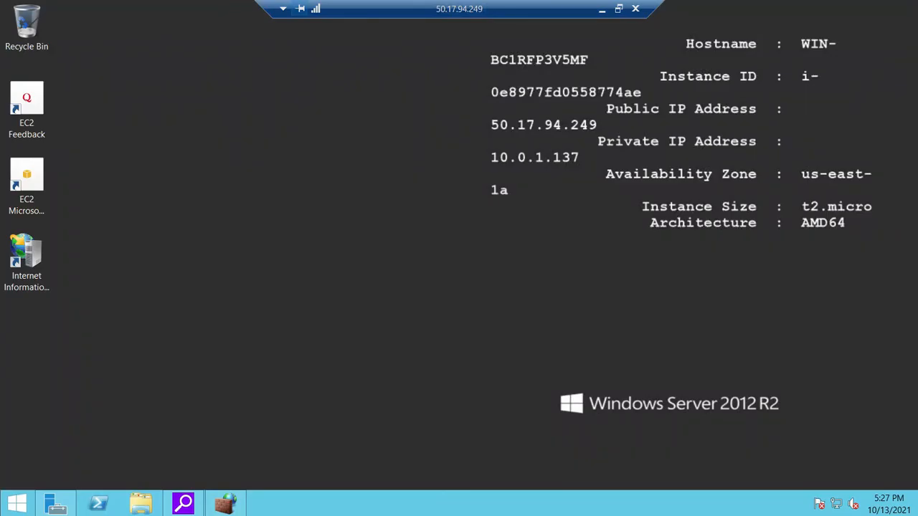
- Browse to C:\inetpub\wwwroot in File Explorer and check the healthy.html and index.html files
left_click(141, 507)
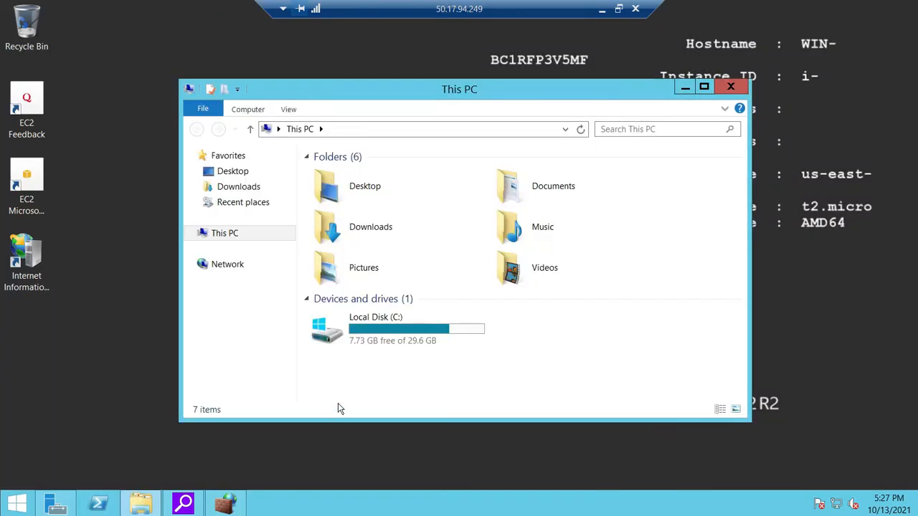
double_click(346, 338)
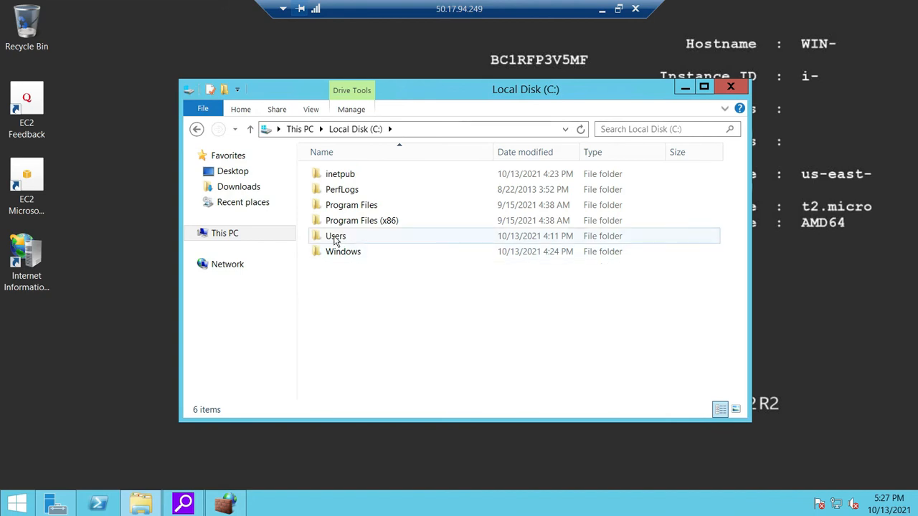
double_click(359, 181)
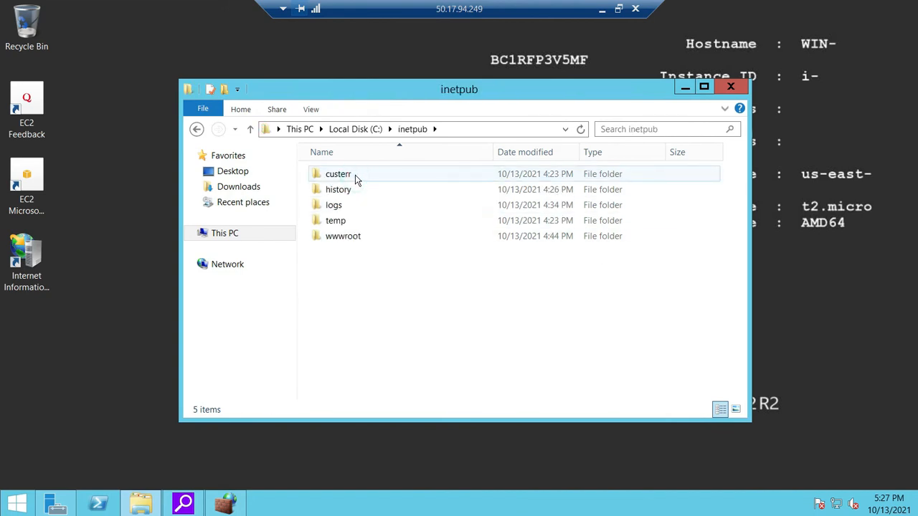
double_click(341, 237)
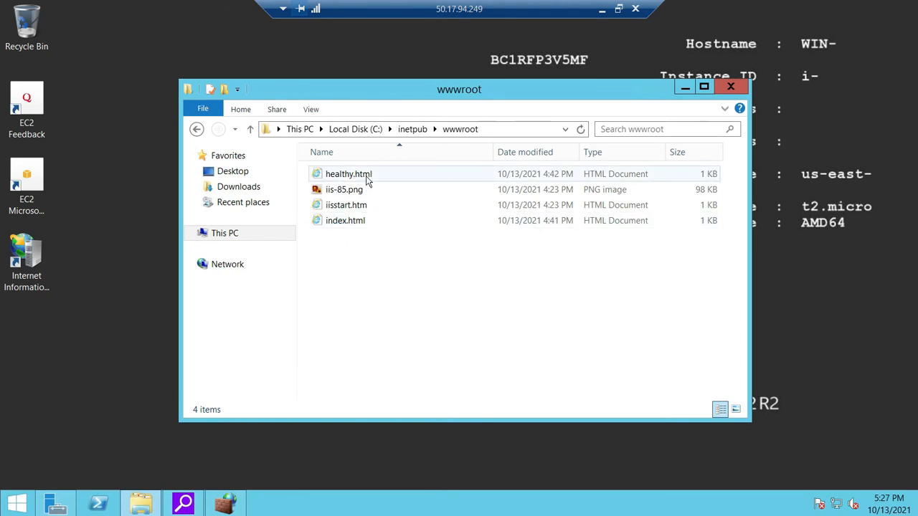
left_click(372, 179)
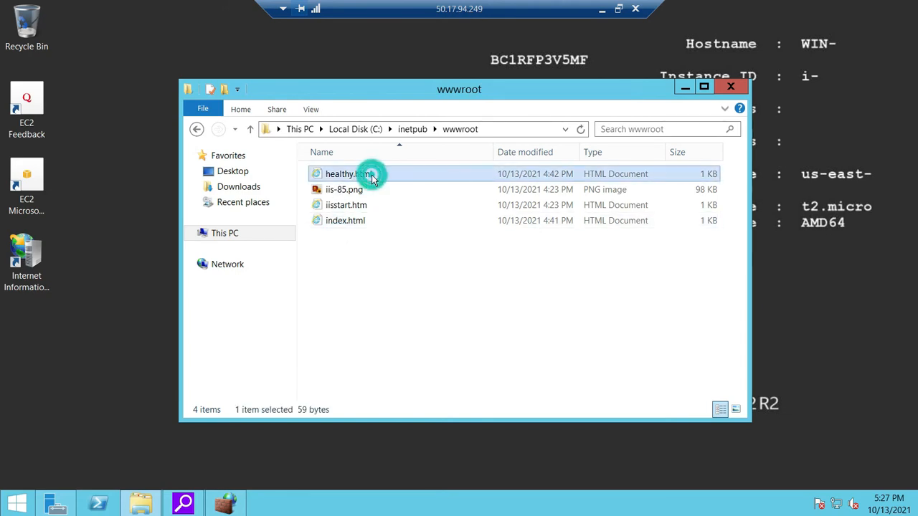
left_click(360, 223)
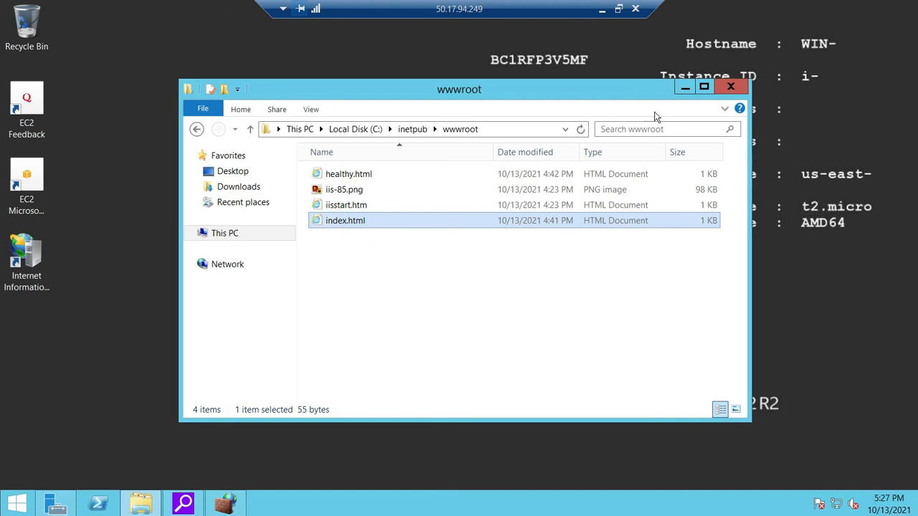
left_click(683, 88)
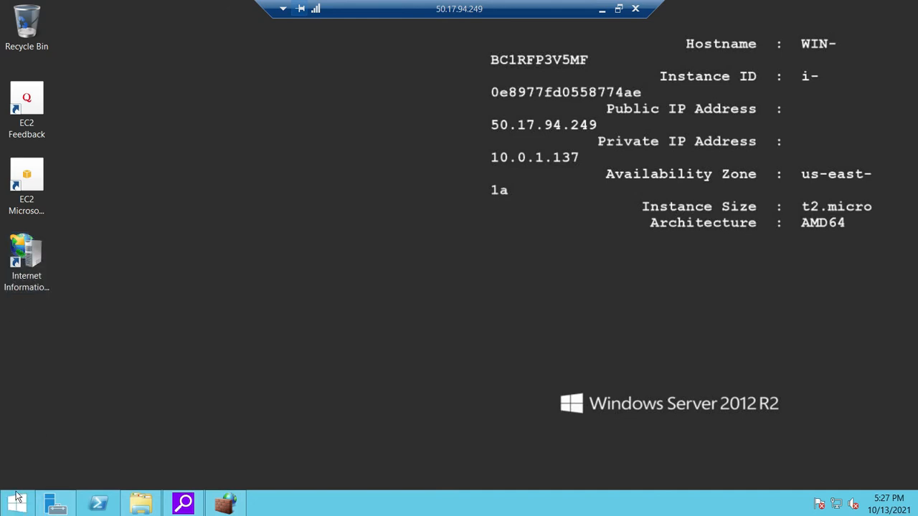
- Open Internet Information Services (IIS) Manager, dismiss the Web Platform prompt, and select Default Web Site under the server's Sites
double_click(22, 269)
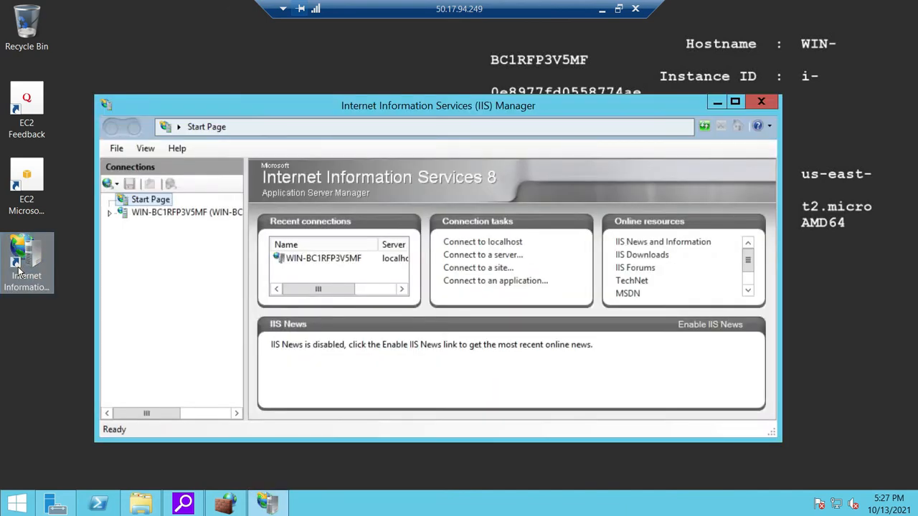
left_click(106, 213)
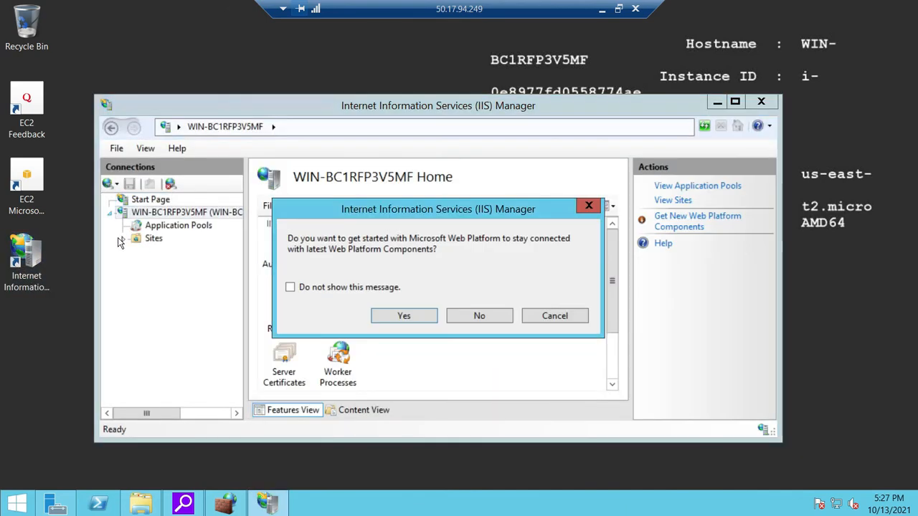
left_click(536, 315)
left_click(124, 238)
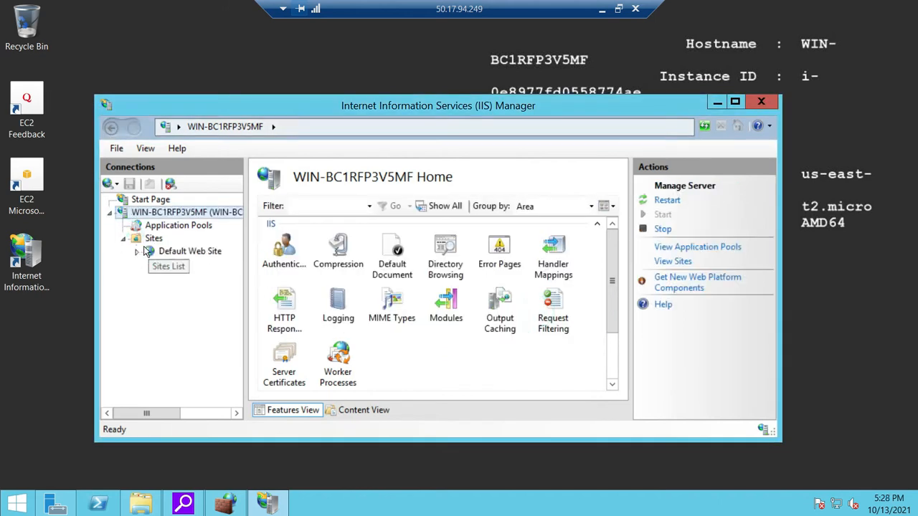
left_click(146, 255)
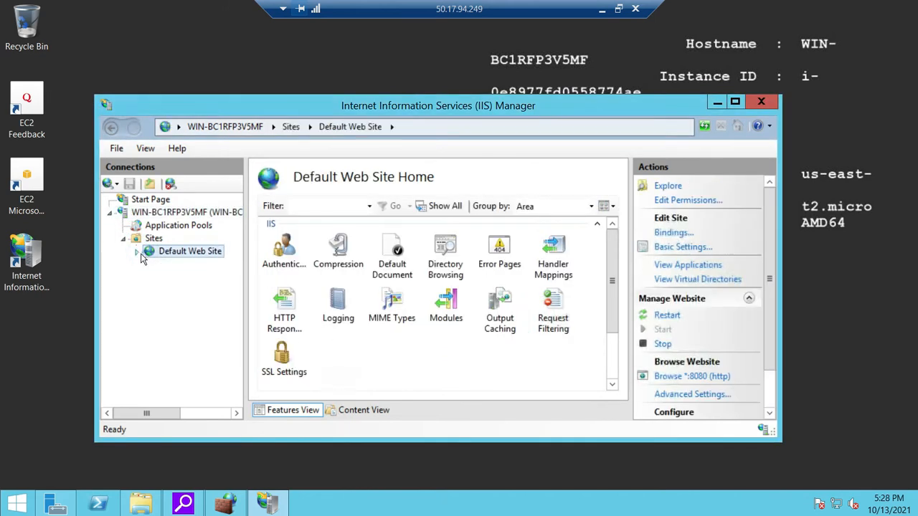
- Inspect the http binding's port in Default Web Site's bindings, cancel without changes, and close IIS Manager
left_click(672, 233)
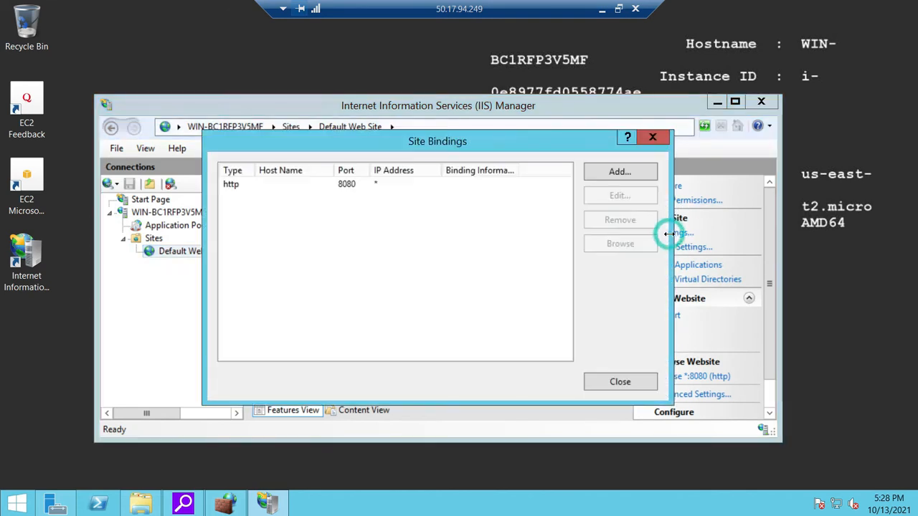
left_click(333, 188)
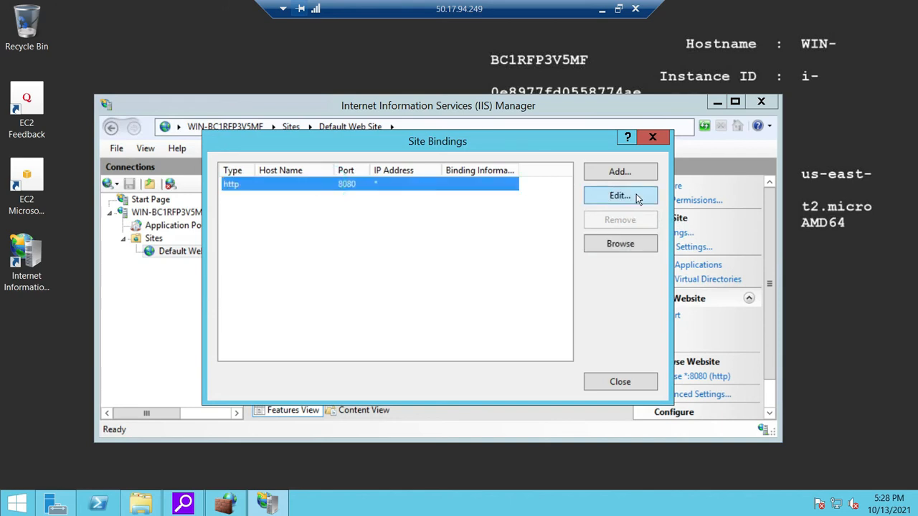
left_click(620, 196)
double_click(532, 207)
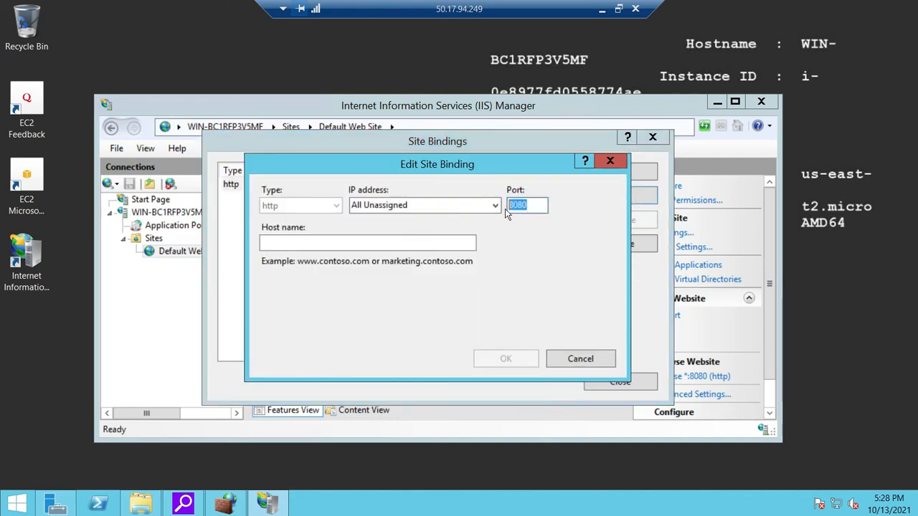
left_click(580, 359)
left_click(650, 138)
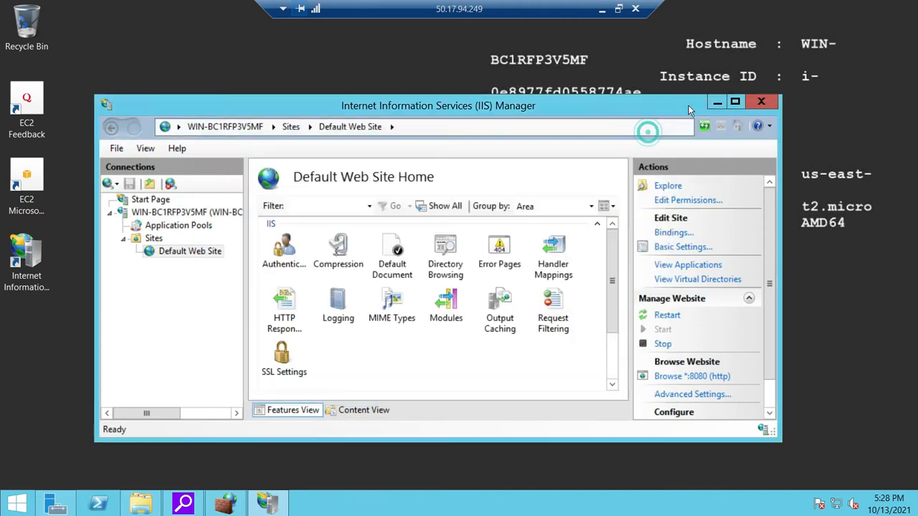
left_click(760, 101)
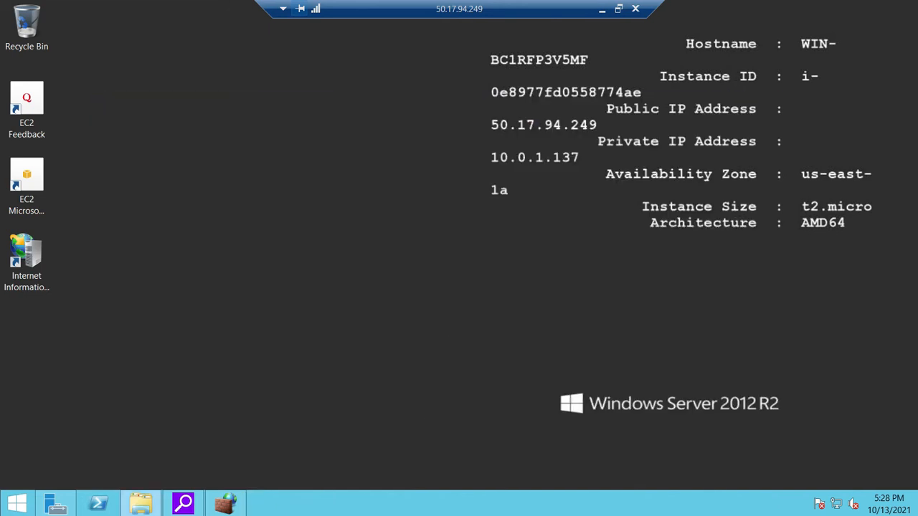
- Search for "firewall", open Windows Firewall with Advanced Security, and check the "port 8080" inbound rule
right_click(8, 510)
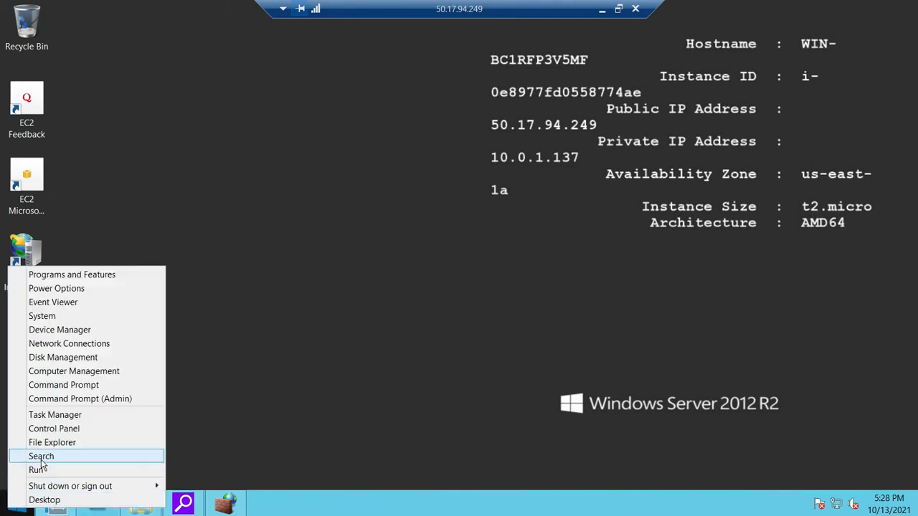
left_click(40, 459)
type("fire")
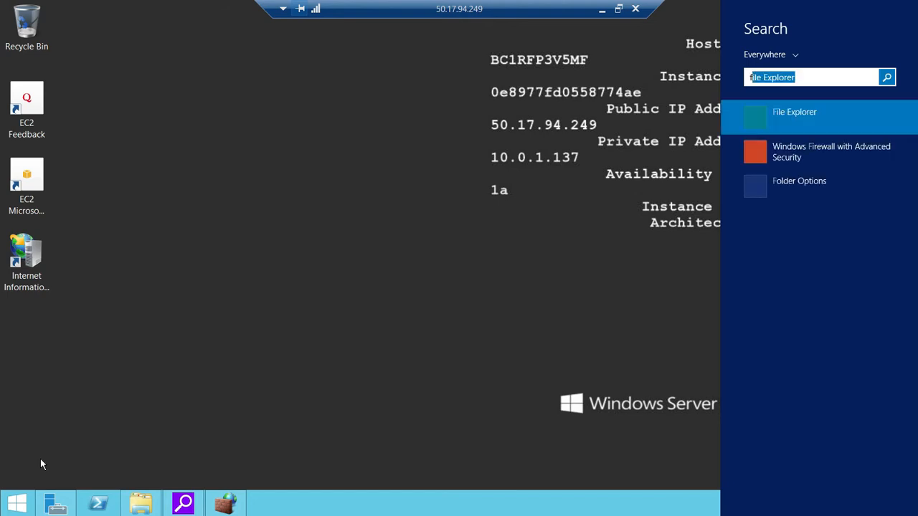
type("wall")
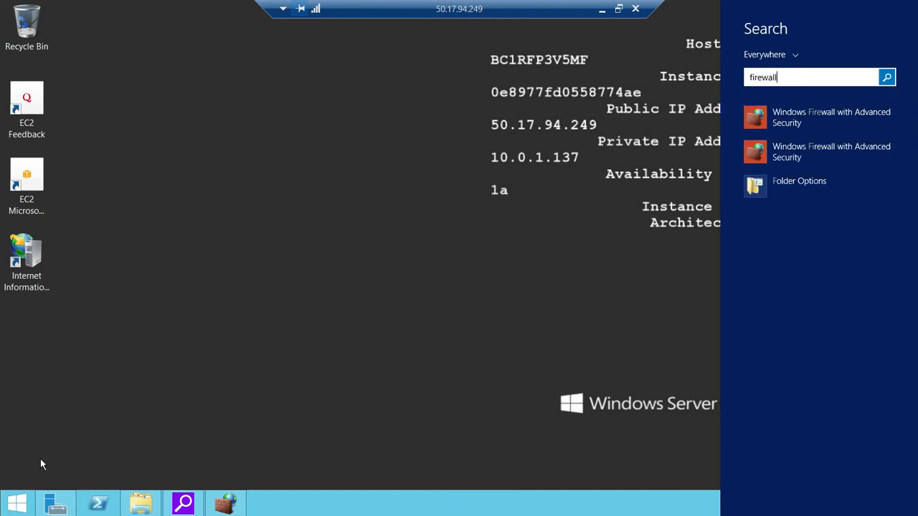
left_click(786, 117)
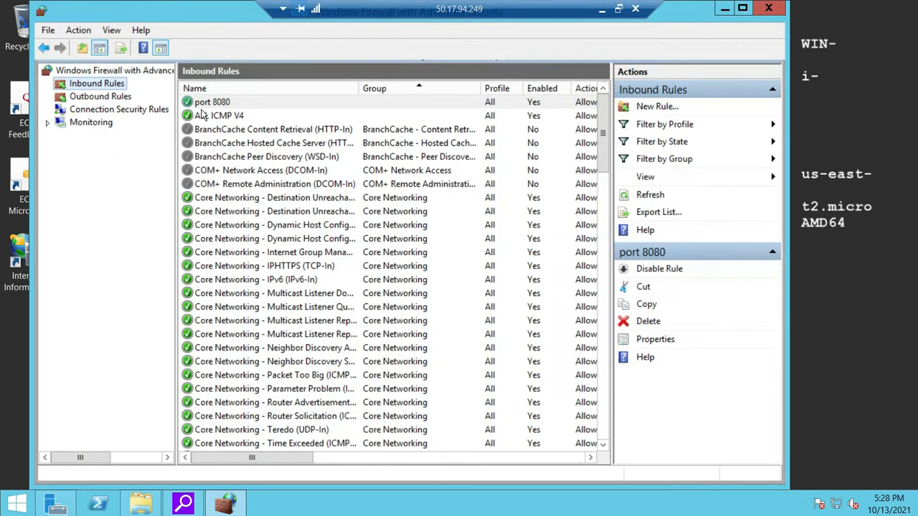
left_click(208, 102)
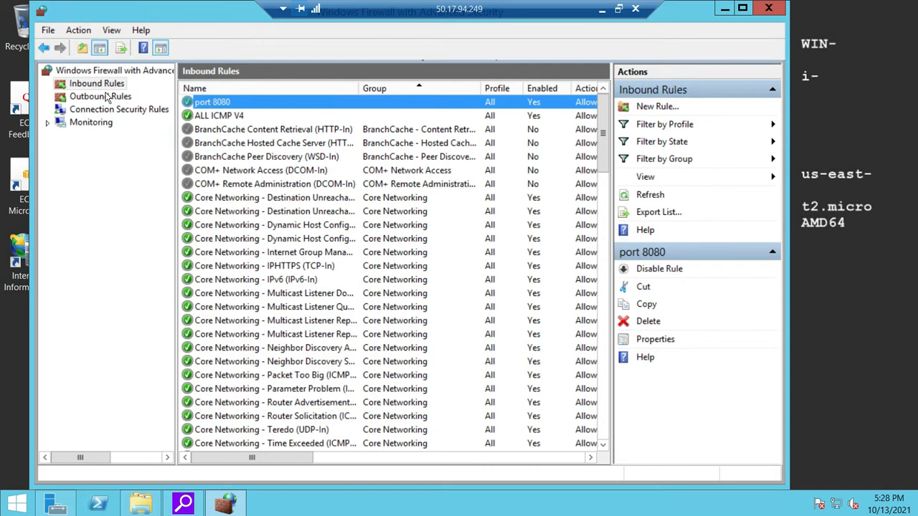
- Walk through a new inbound port rule allowing TCP 8080 on the Domain, Private and Public profiles, then cancel the wizard
left_click(654, 107)
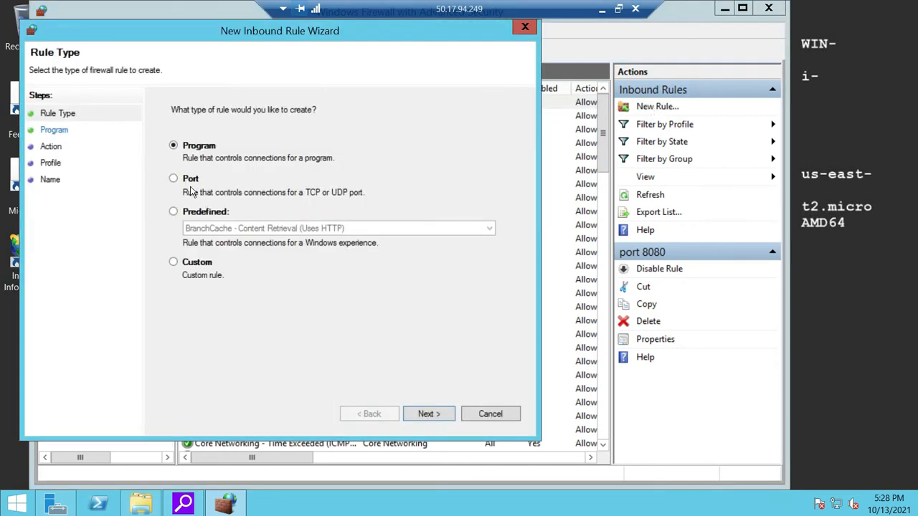
left_click(185, 178)
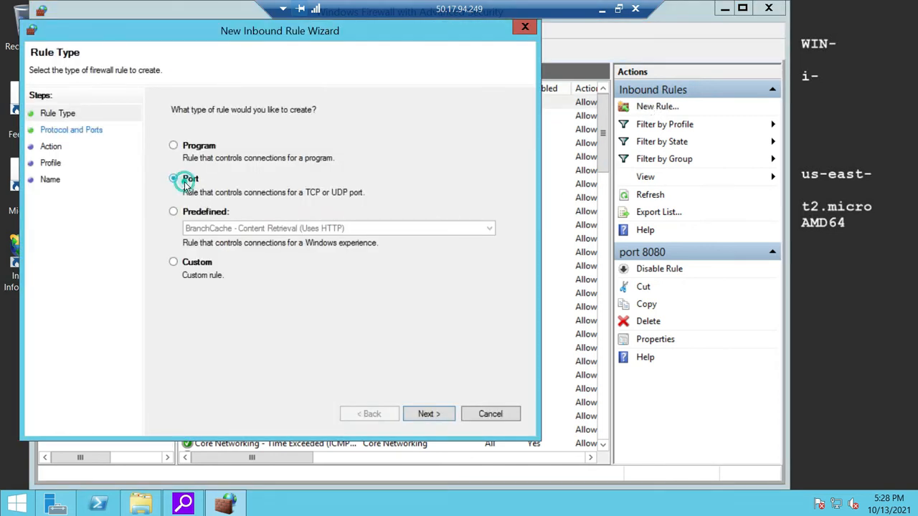
left_click(426, 414)
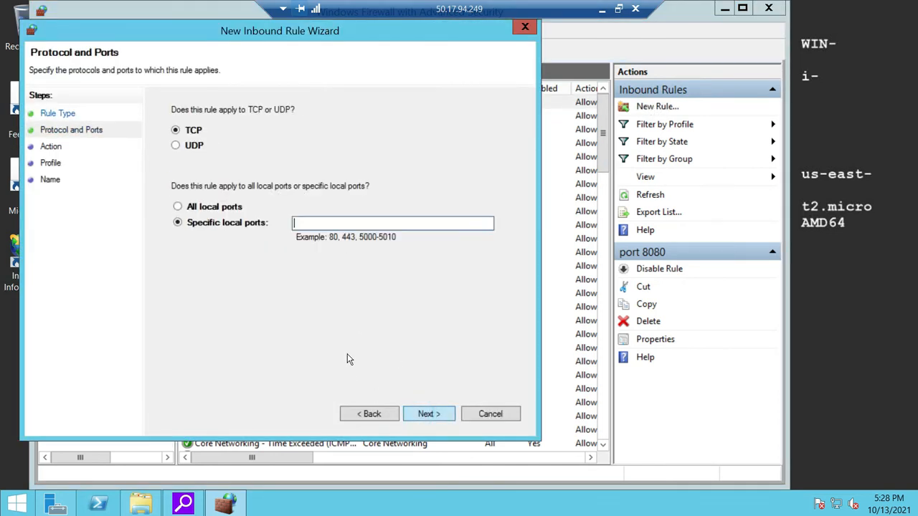
left_click(314, 221)
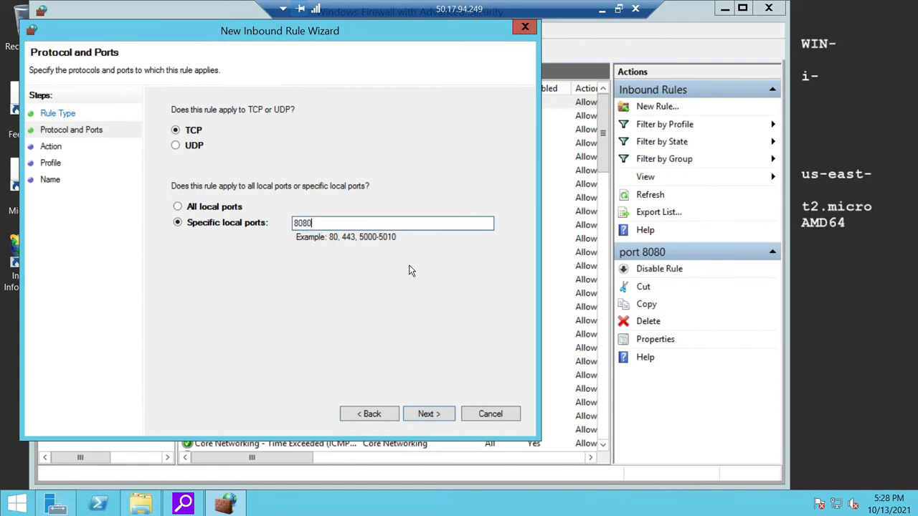
left_click(427, 414)
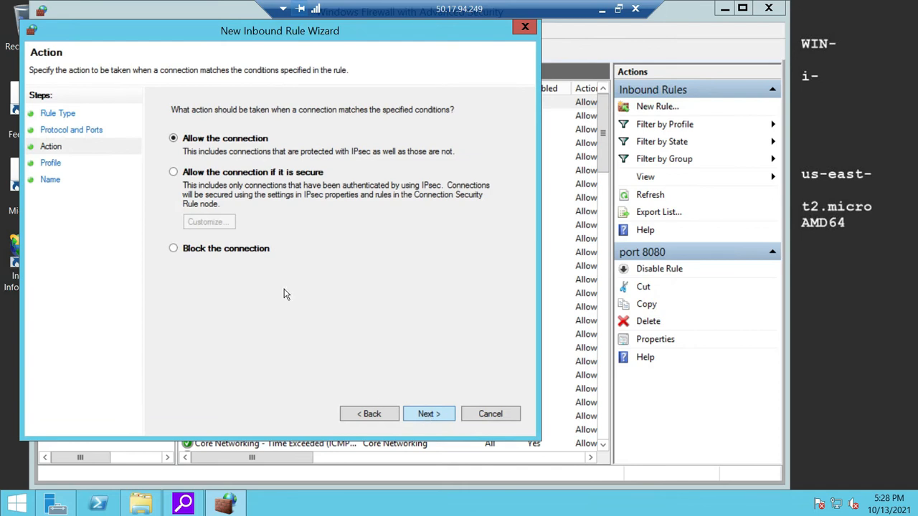
left_click(425, 415)
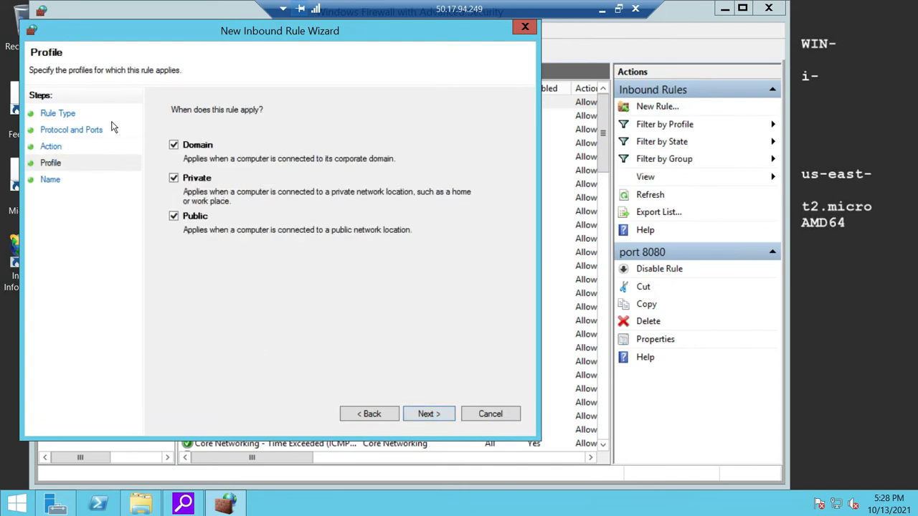
left_click(426, 415)
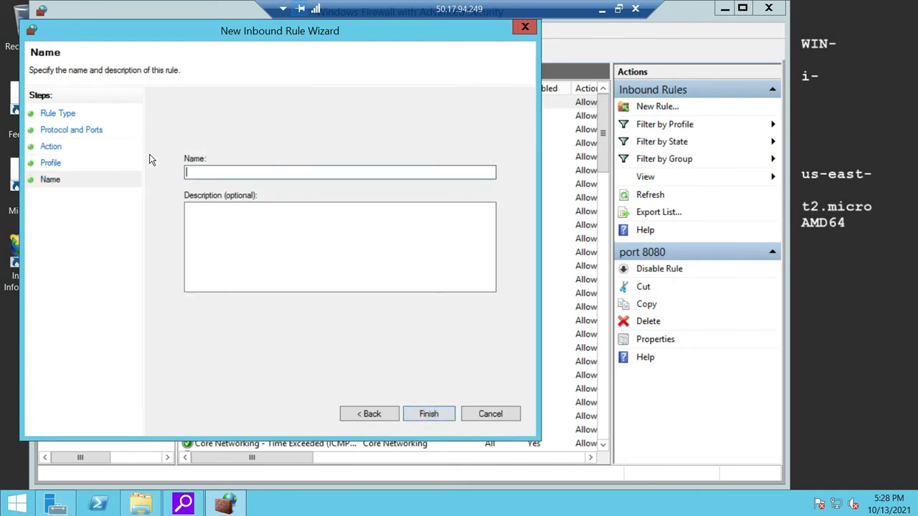
left_click(502, 418)
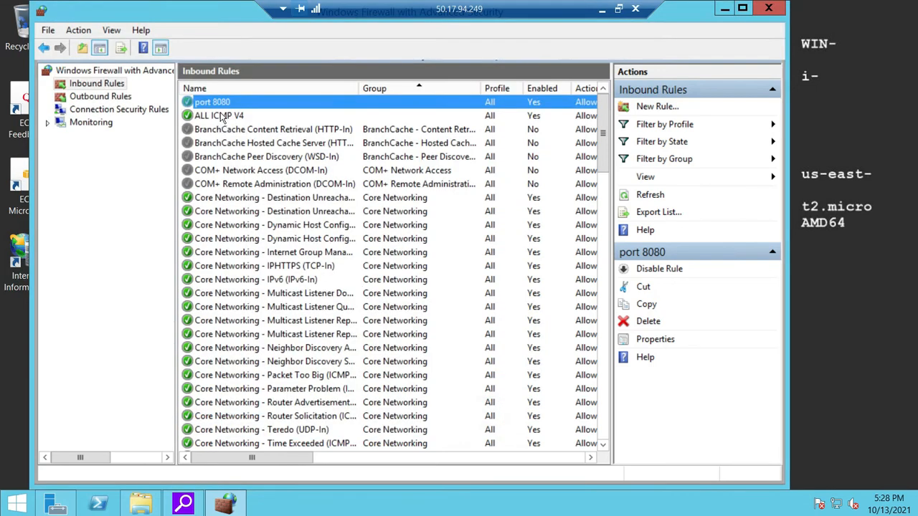
- Minimize the remote session, return to the EC2 Instances list in Chrome, and copy WindowServer's public IPv4 address
left_click(601, 9)
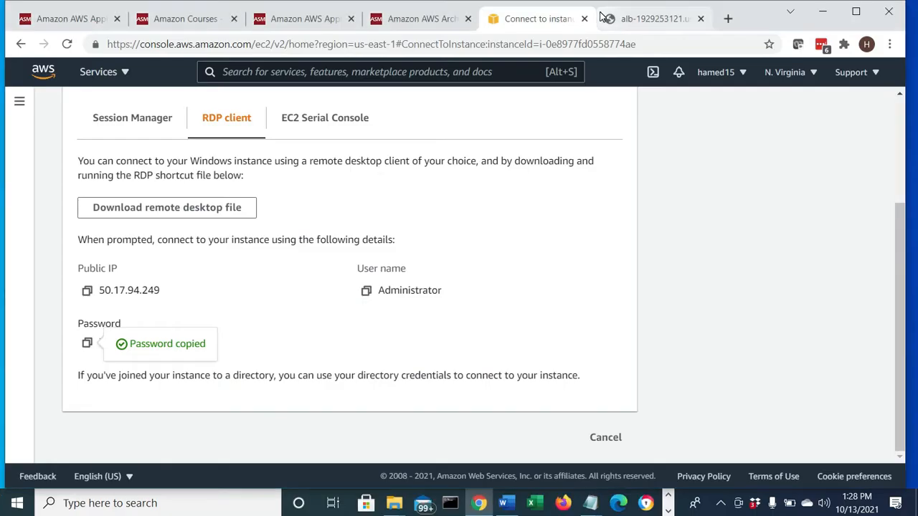
scroll(152, 149, "up", 3)
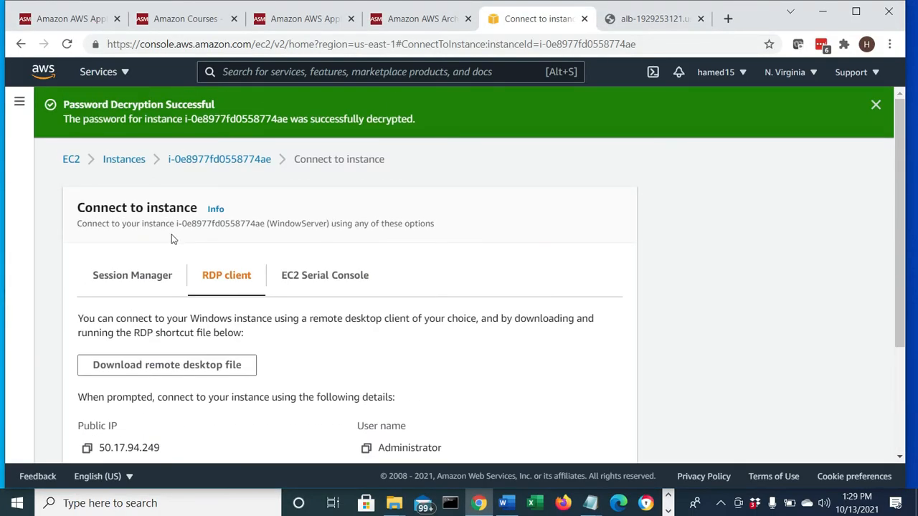
left_click(130, 164)
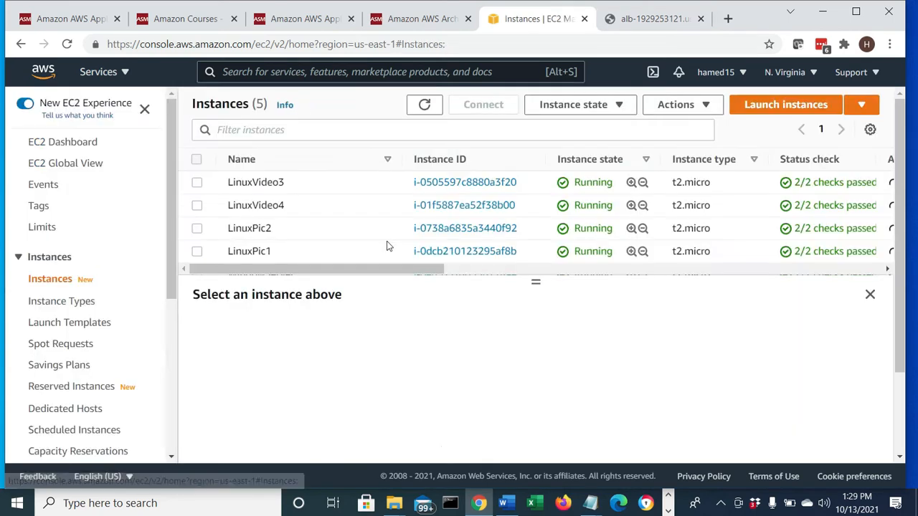
scroll(385, 246, "down", 2)
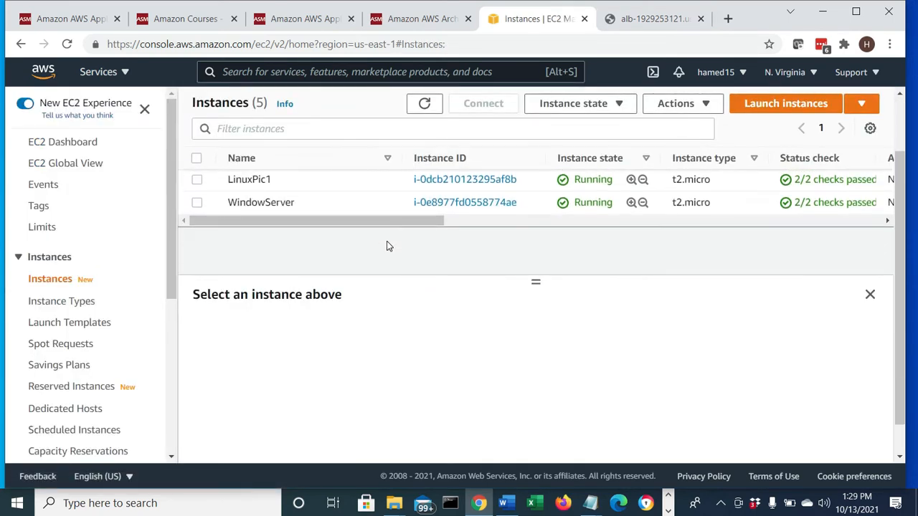
left_click(197, 203)
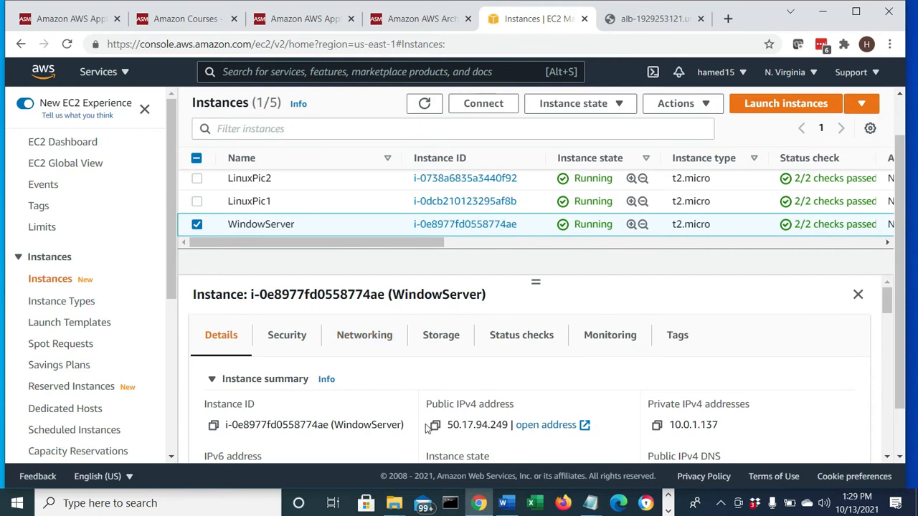
left_click_drag(512, 424, 448, 422)
right_click(462, 423)
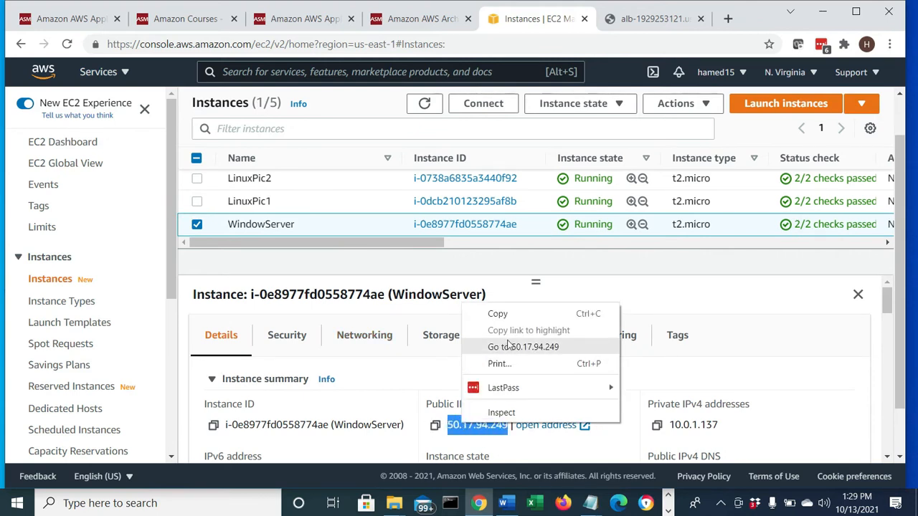
left_click(503, 313)
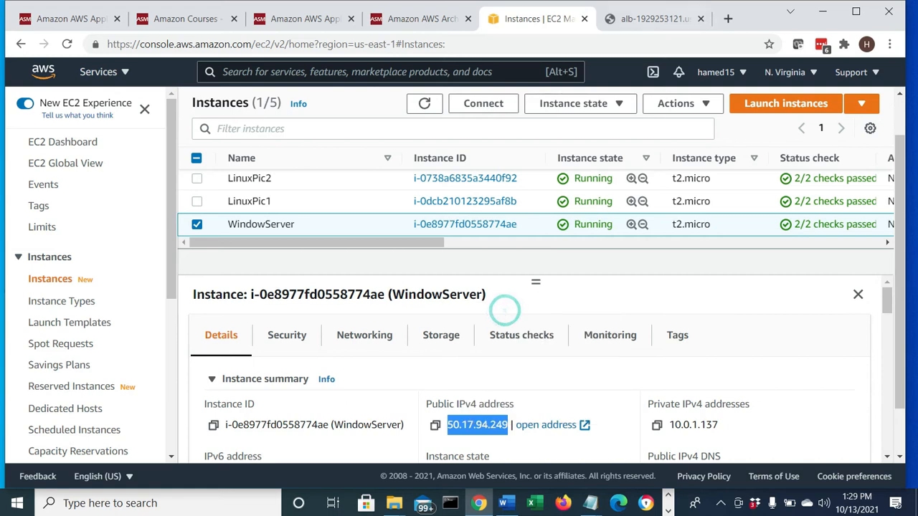
- Open 50.17.94.249:8080 in a new browser tab and check the text of WindowServer's web page
left_click(726, 18)
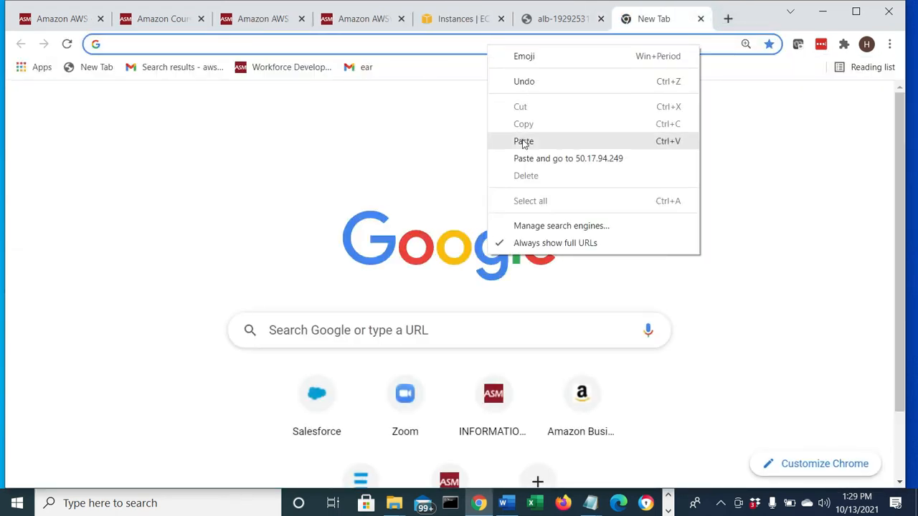
left_click(524, 141)
type(":")
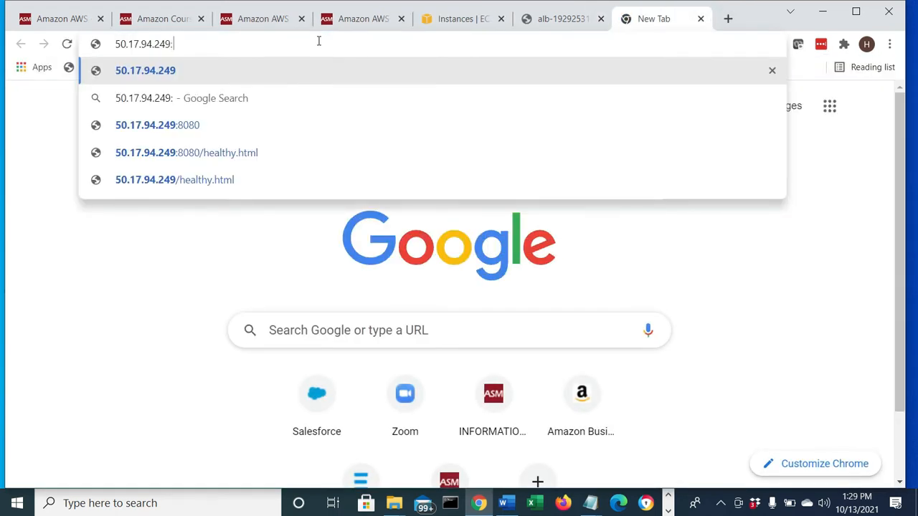
type("8080")
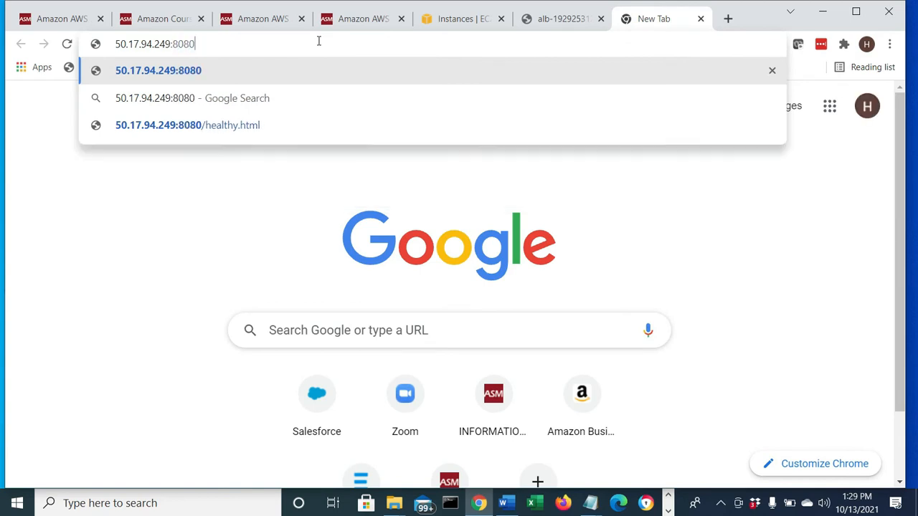
key("Return")
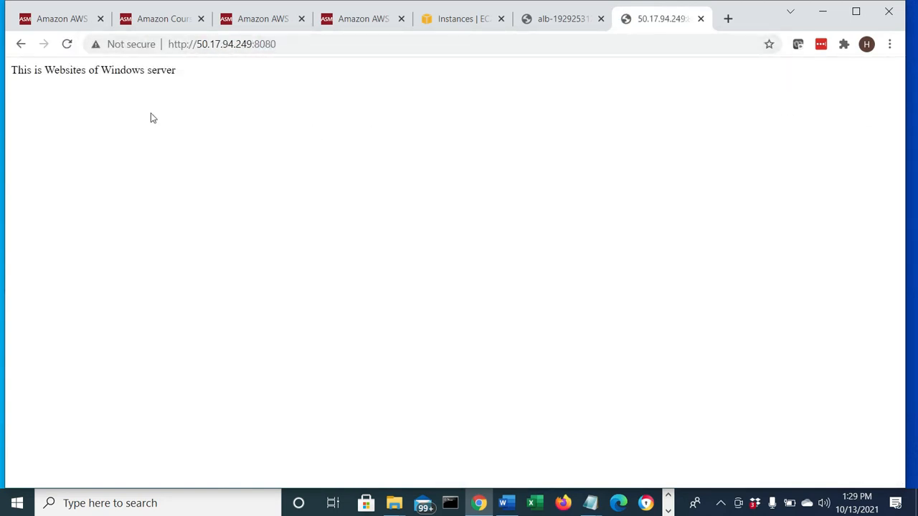
left_click_drag(11, 79, 185, 79)
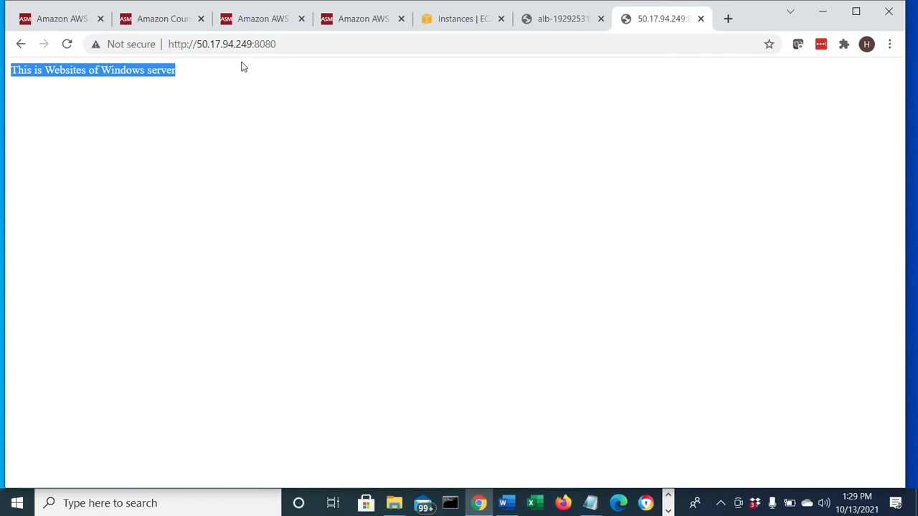
- Load the healthy.html page from 50.17.94.249 on port 8080
left_click(283, 44)
left_click(287, 44)
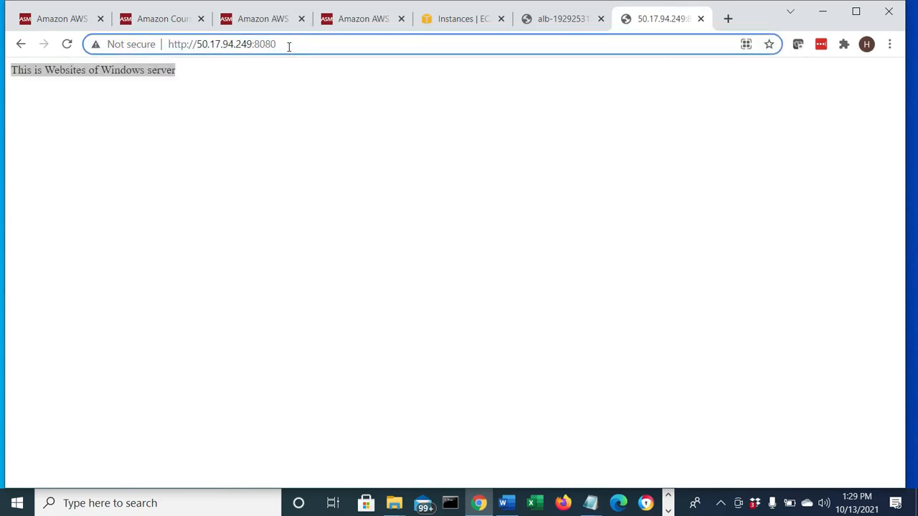
type("/healthy")
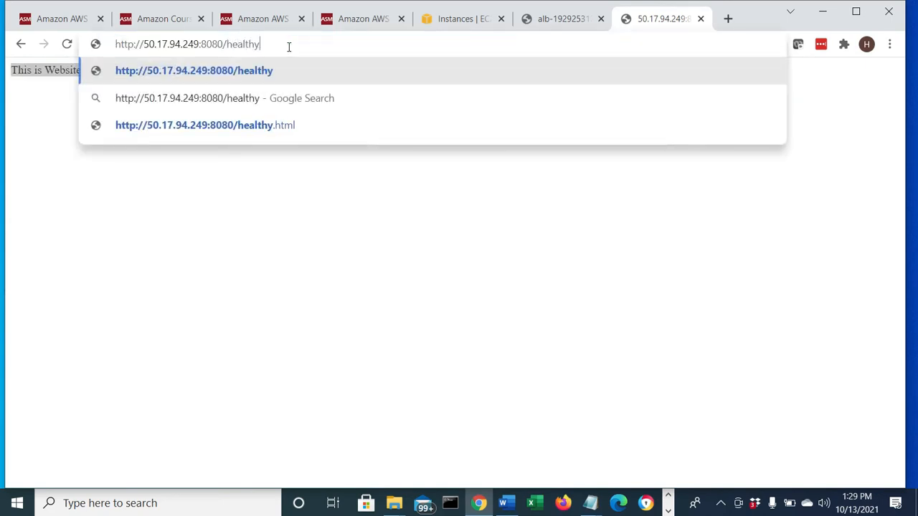
type(".html")
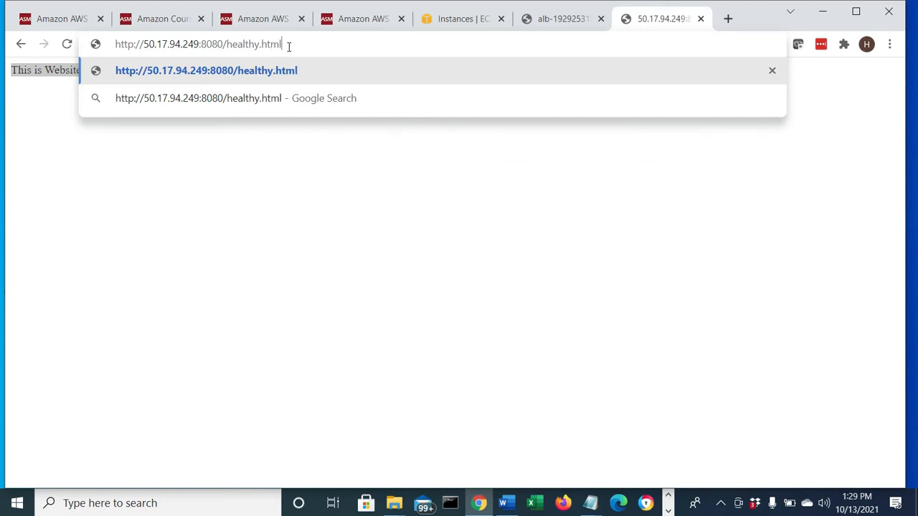
key("Return")
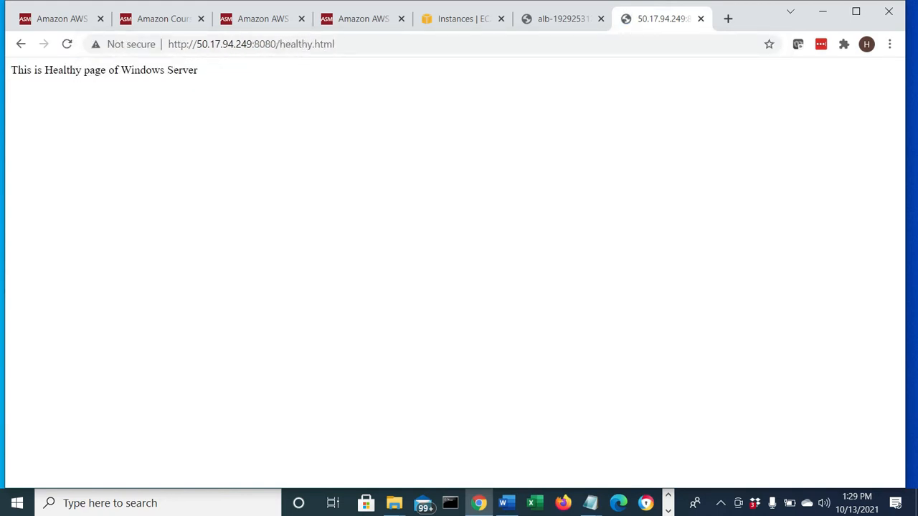
left_click(278, 46)
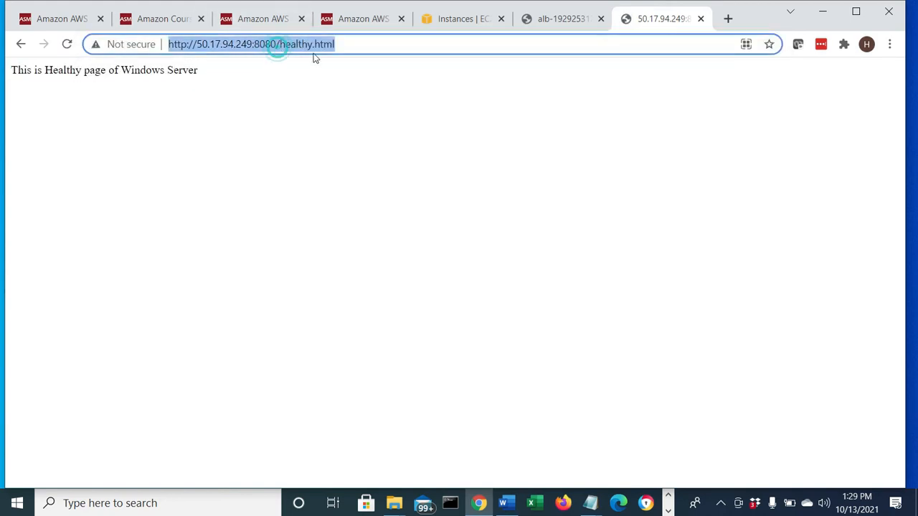
left_click(356, 45)
key("BackSpace")
key("BackSpace")
key("BackSpace")
key("BackSpace")
key("BackSpace")
key("BackSpace")
key("BackSpace")
key("BackSpace")
key("BackSpace")
key("BackSpace")
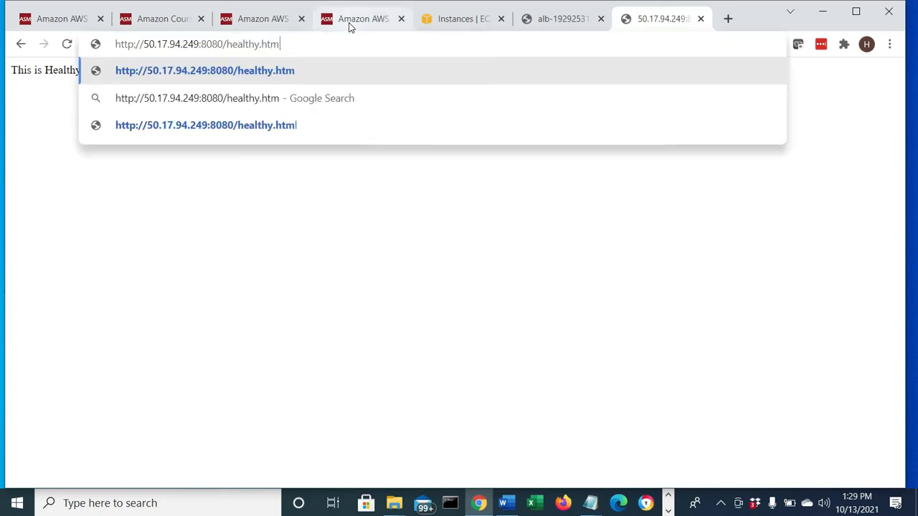
key("BackSpace")
key("BackSpace")
key("BackSpace")
key("BackSpace")
key("BackSpace")
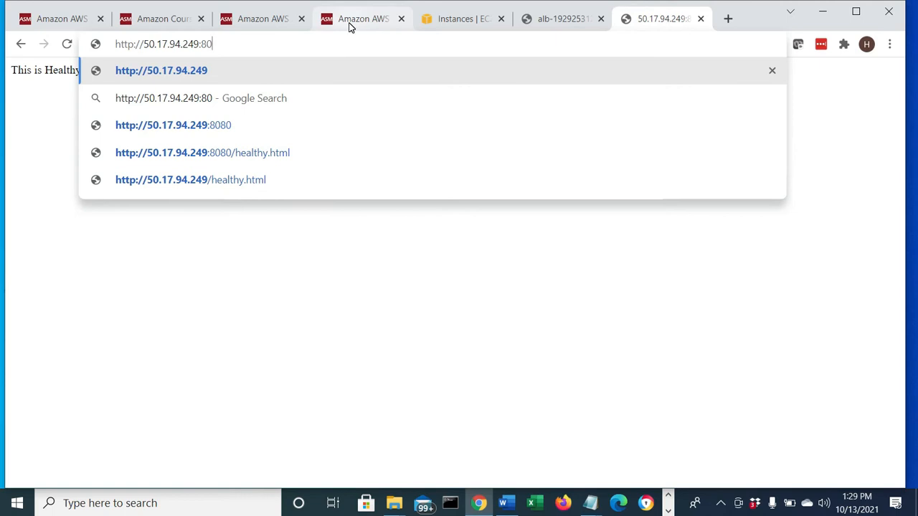
key("BackSpace")
key("BackSpace")
key("BackSpace")
key("Return")
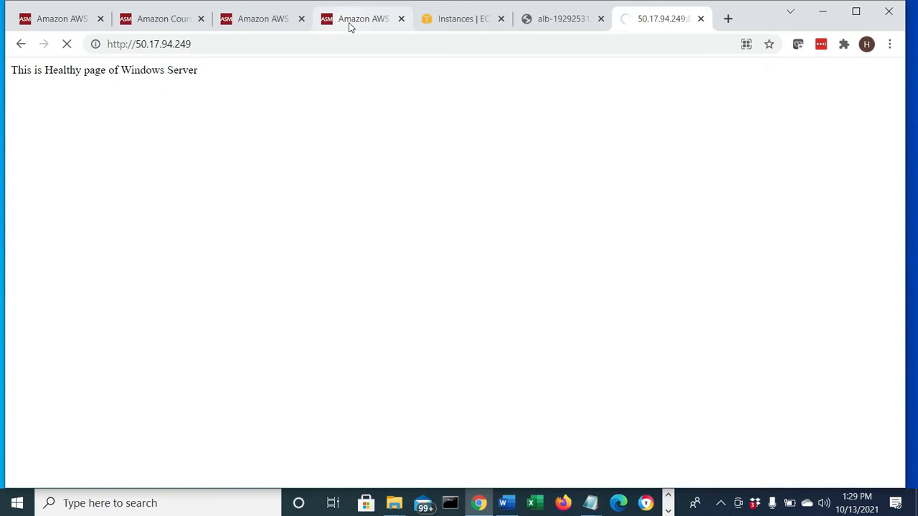
- Switch to the Word document and review the Step5a settings for WindowsTG, covering name, port, health check, path and registered target
left_click(506, 503)
left_click(346, 400)
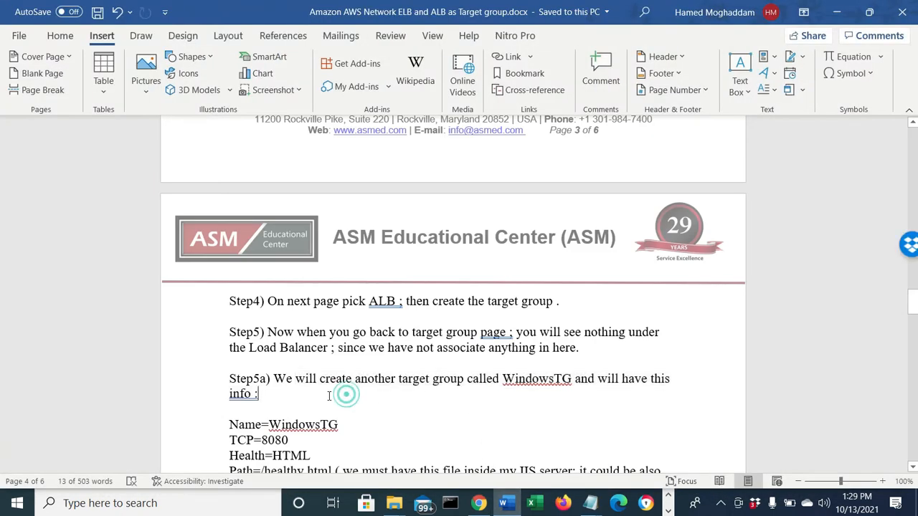
left_click_drag(320, 380, 574, 380)
scroll(380, 416, "down", 2)
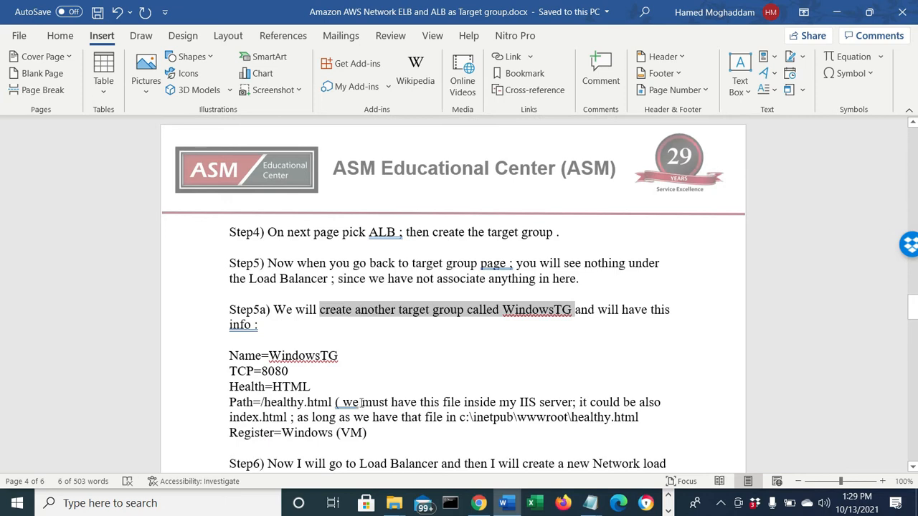
left_click(226, 356)
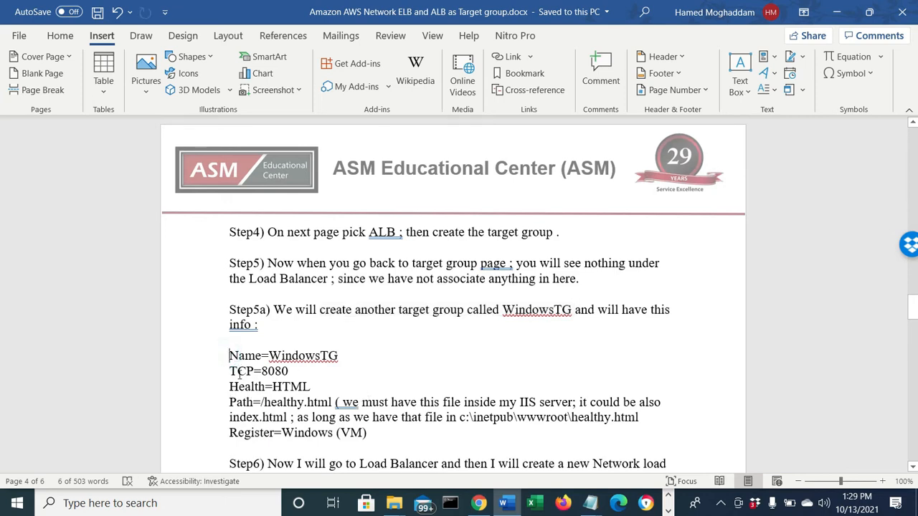
left_click_drag(228, 371, 279, 370)
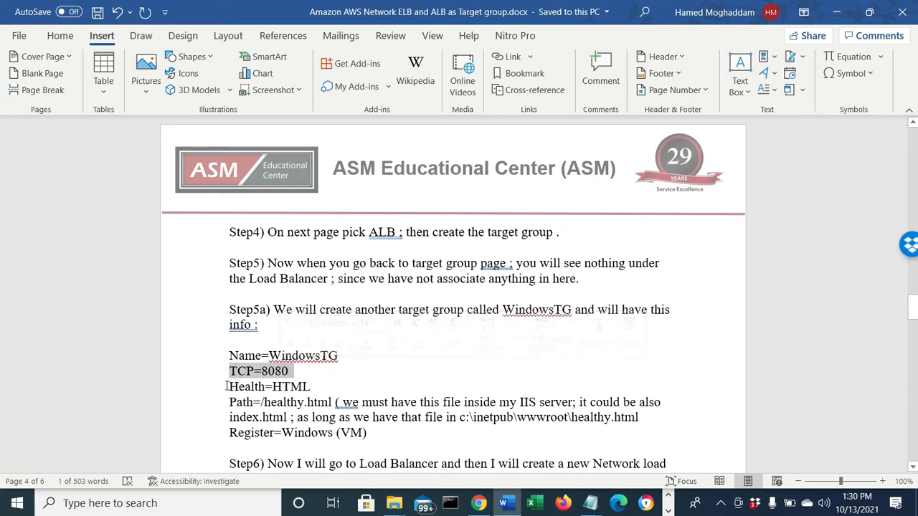
left_click_drag(227, 386, 316, 387)
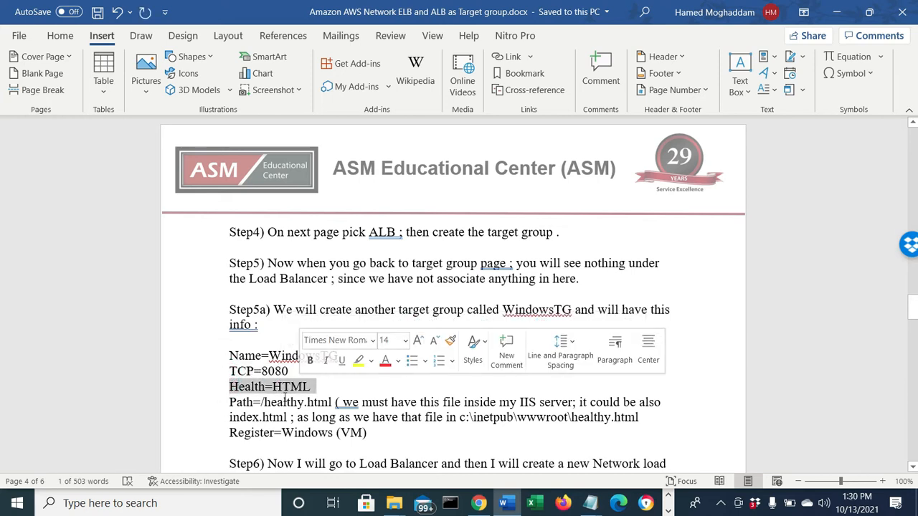
mouse_move(252, 402)
left_mouse_down()
mouse_move(321, 394)
mouse_move(671, 402)
left_mouse_up()
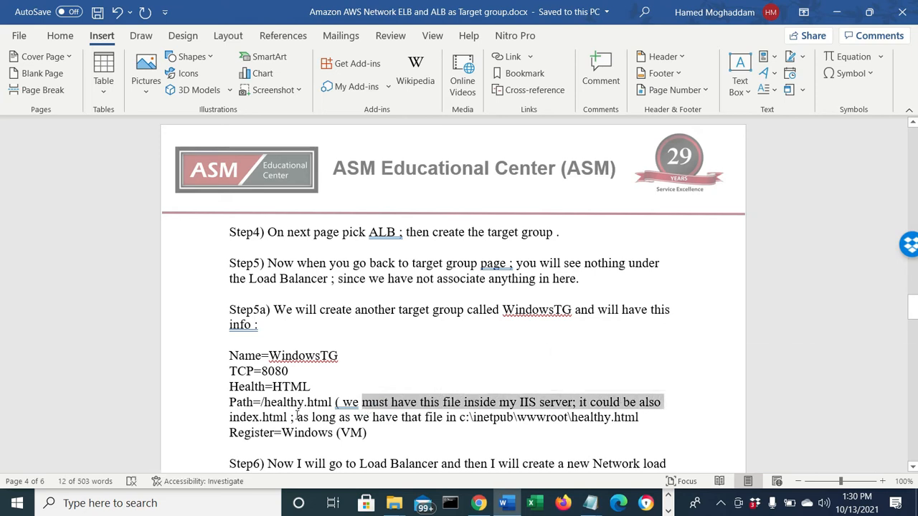
left_click_drag(296, 417, 638, 417)
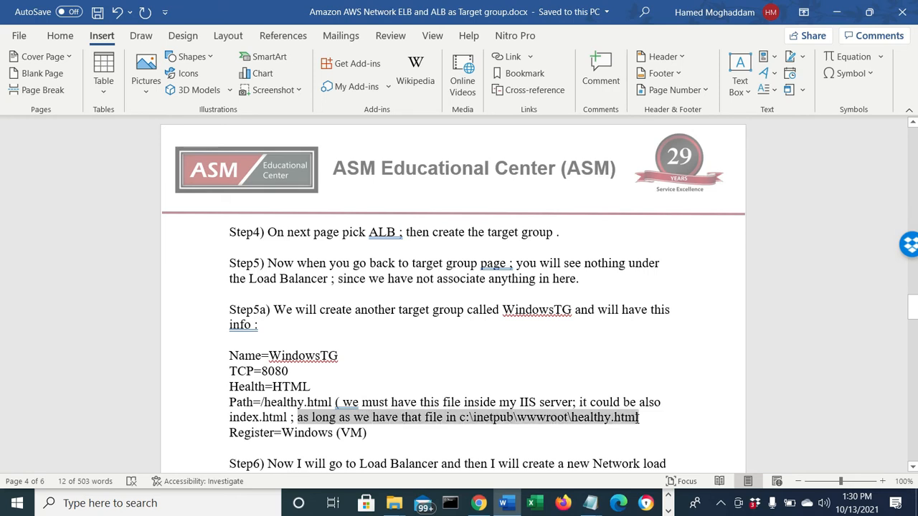
left_click(382, 433)
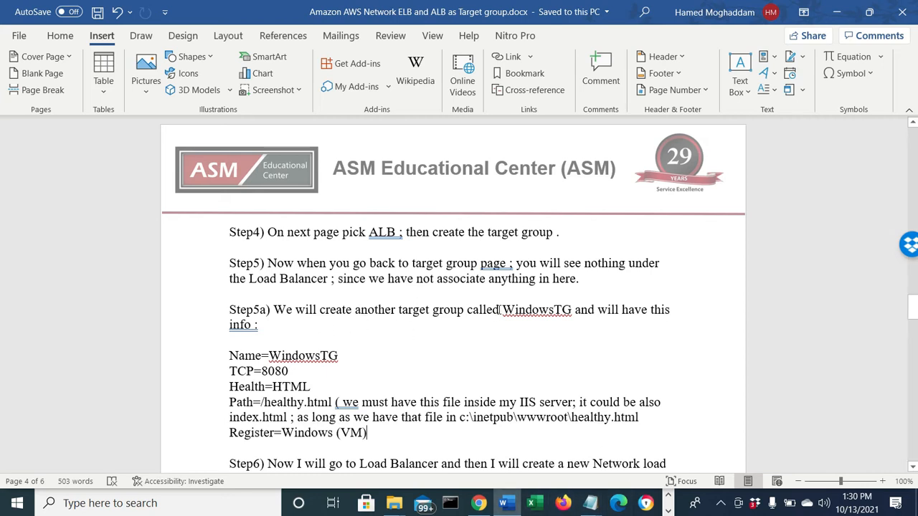
left_click_drag(500, 310, 574, 310)
- Switch to Chrome and go from the EC2 Instances list to the Target Groups page
left_click(478, 504)
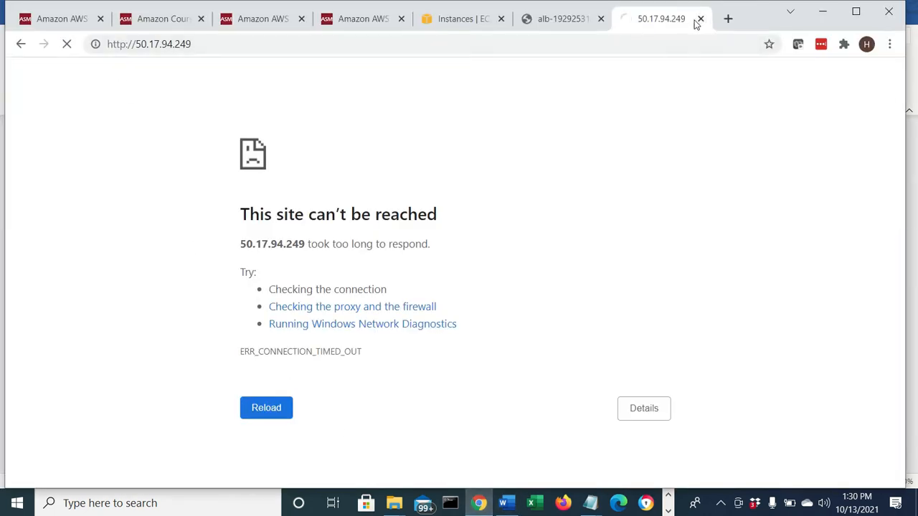
left_click(455, 20)
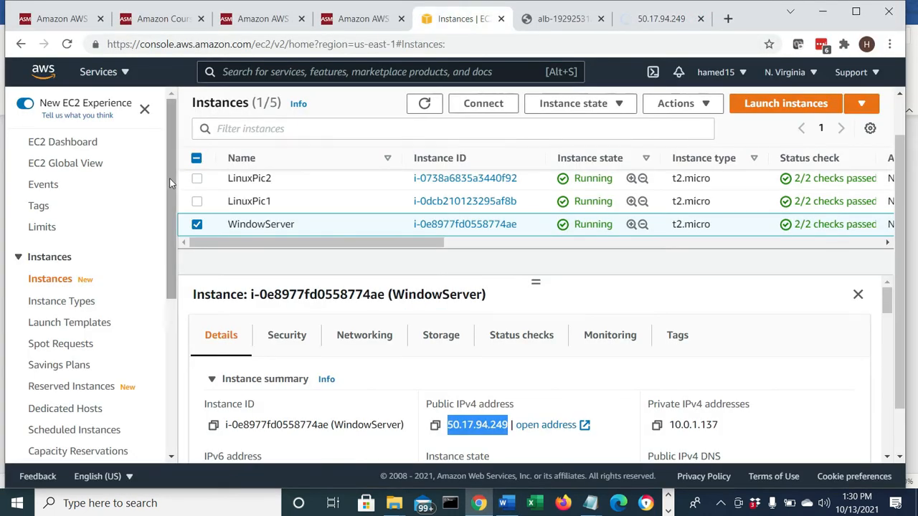
left_click_drag(169, 178, 163, 314)
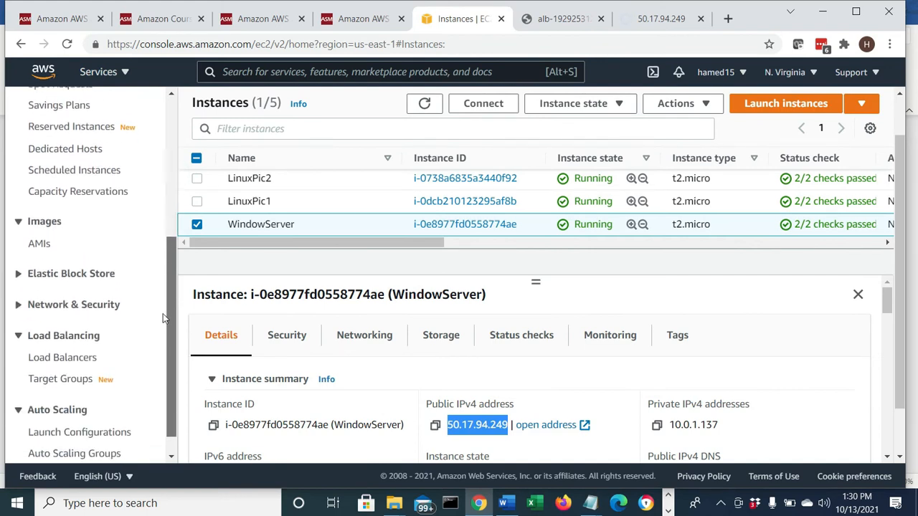
left_click(62, 374)
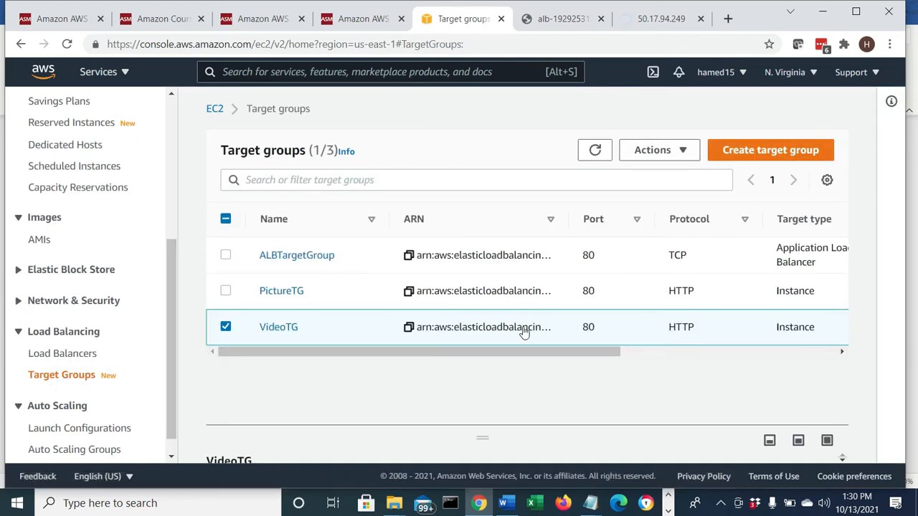
- Clear the selection of PictureTG and VideoTG in the target groups list
left_click(225, 291)
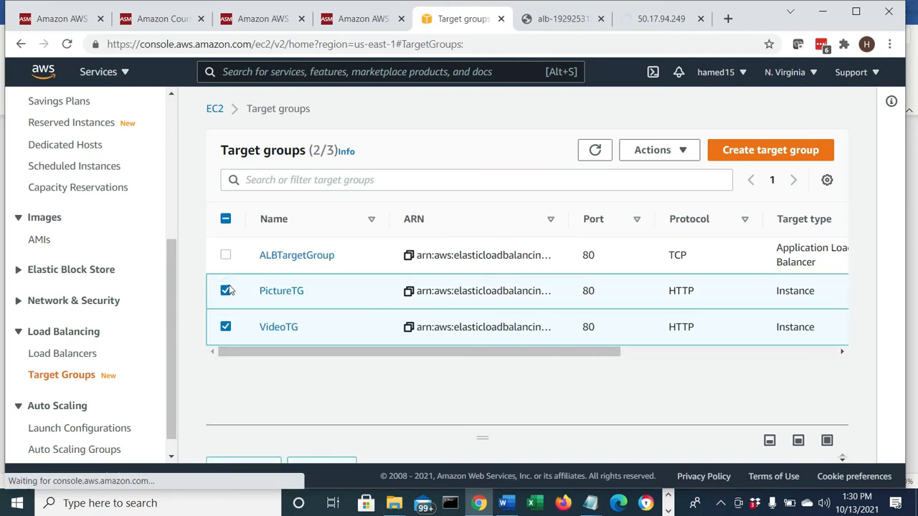
left_click(228, 289)
left_click(226, 326)
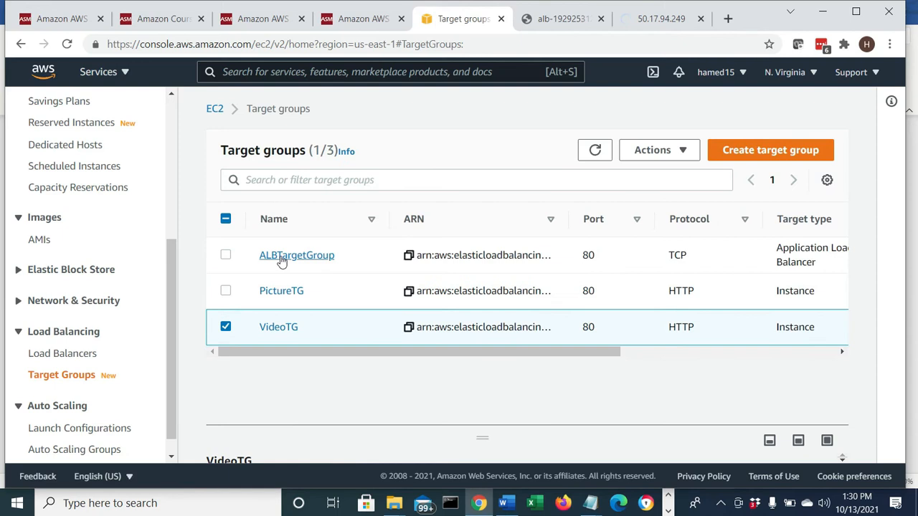
left_click(225, 291)
left_click(225, 326)
left_click(225, 290)
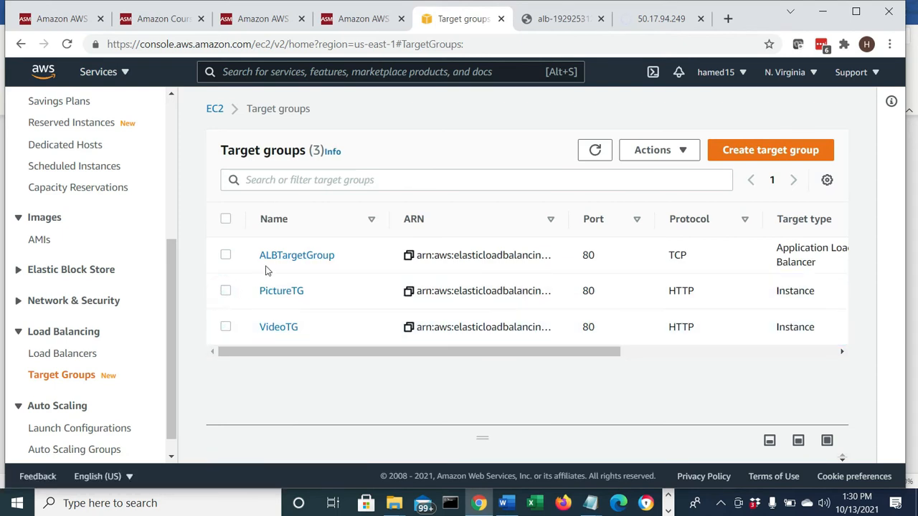
- Start creating a target group with the Instances target type and name it WindowsTG
left_click(772, 152)
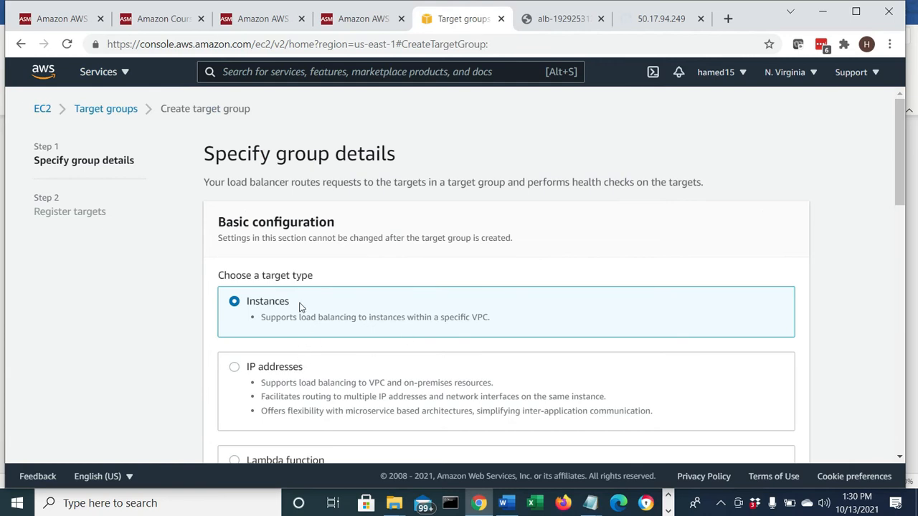
double_click(266, 301)
scroll(337, 308, "down", 5)
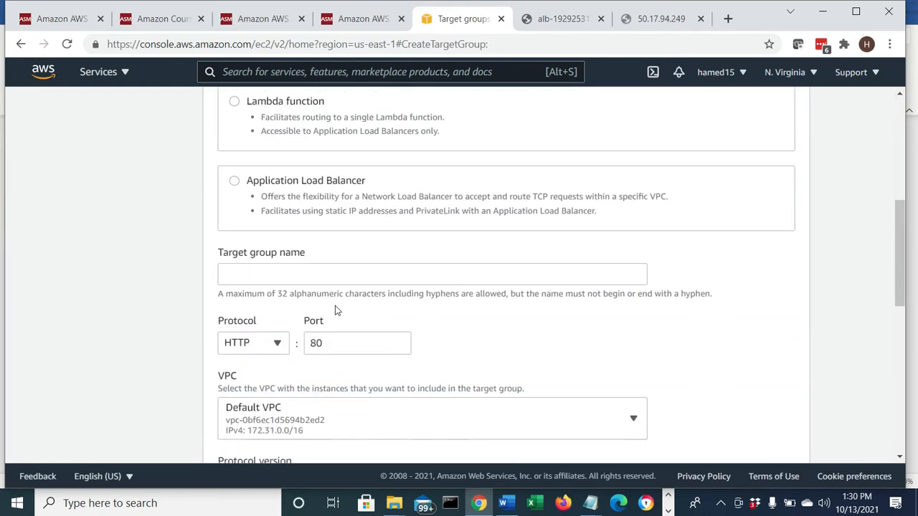
left_click(272, 283)
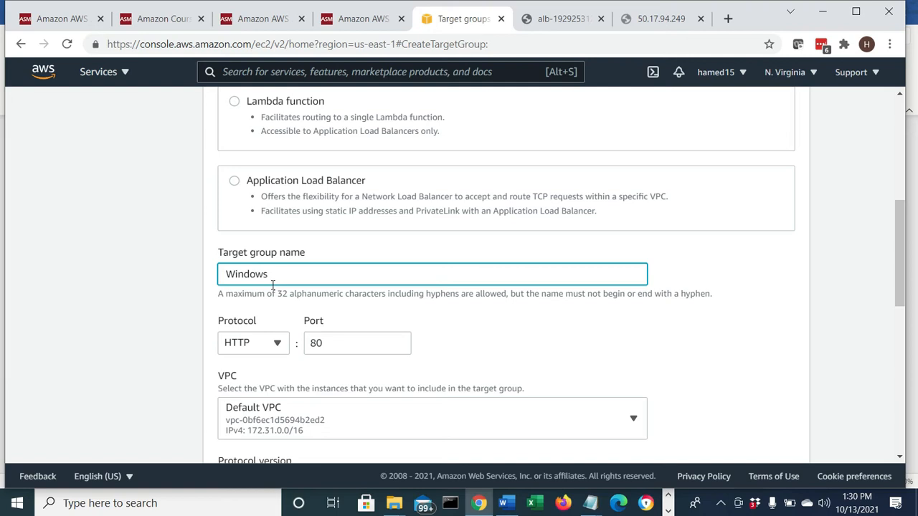
type("WindowsTG")
key("ctrl+a")
- Switch to Word to check the protocol and port noted for WindowsTG, and return to the Chrome form
key("alt+Tab")
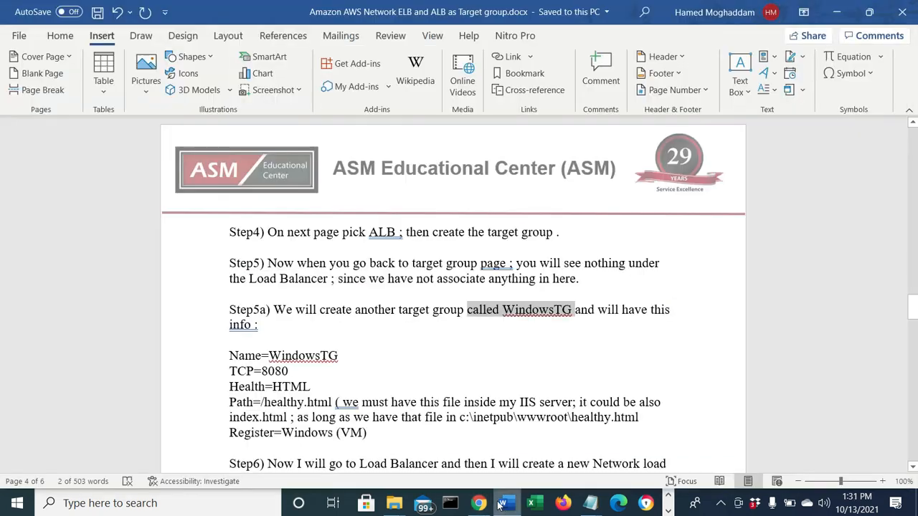
left_click_drag(296, 367, 229, 371)
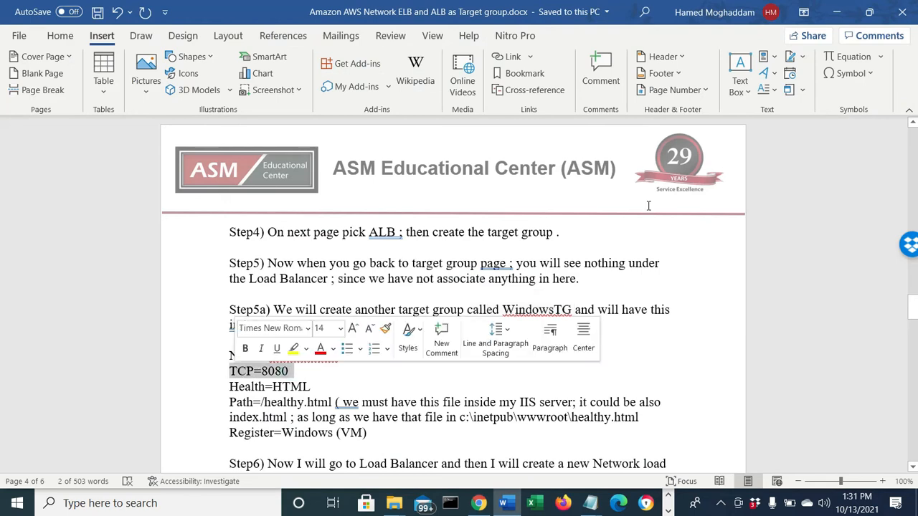
left_click(836, 15)
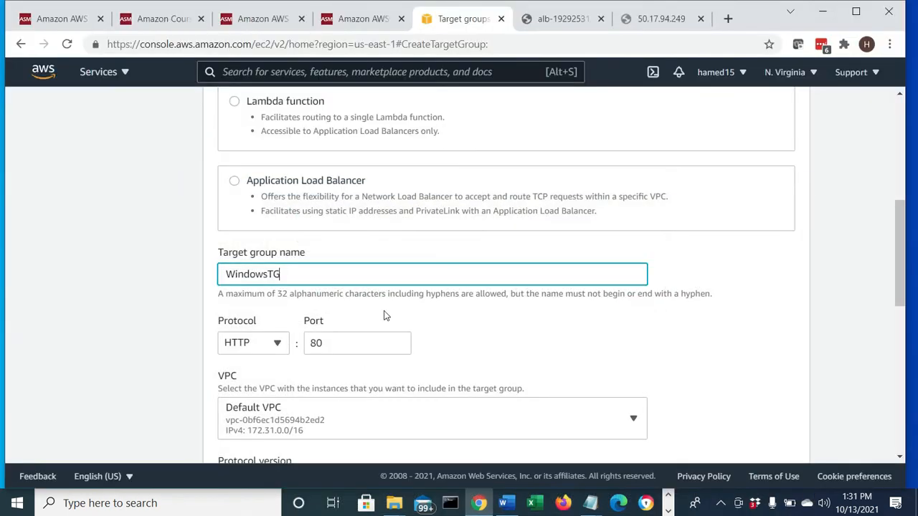
- Set the target group's protocol to TCP, its port to 8080 and its VPC to VA-VPC 10.0.0.0/16
left_click(274, 345)
left_click(233, 230)
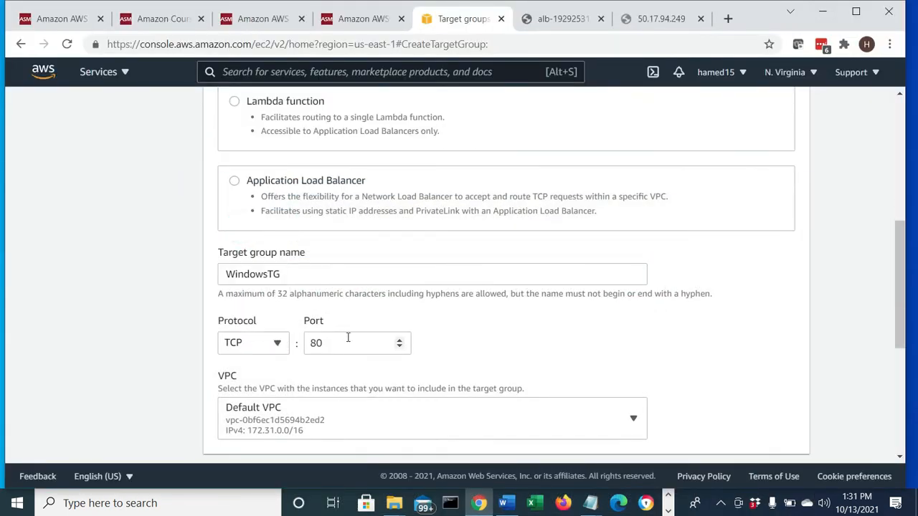
left_click(348, 342)
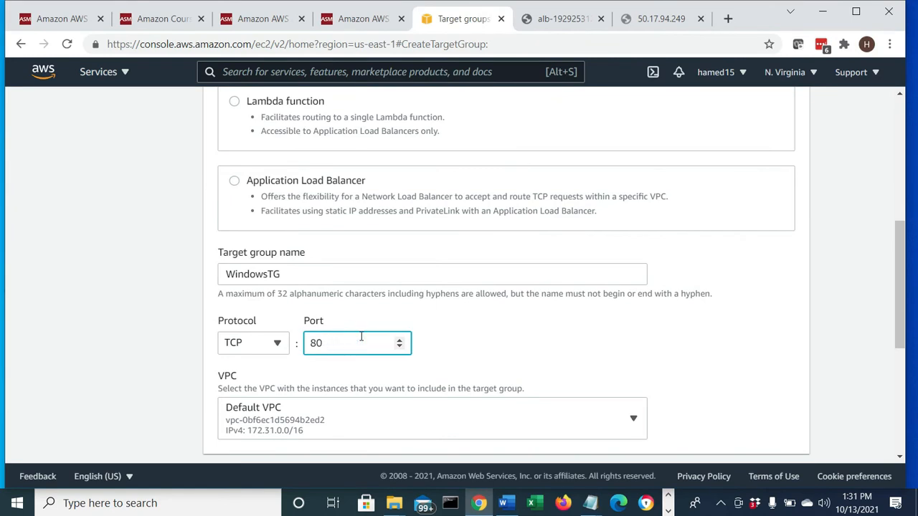
left_click(302, 409)
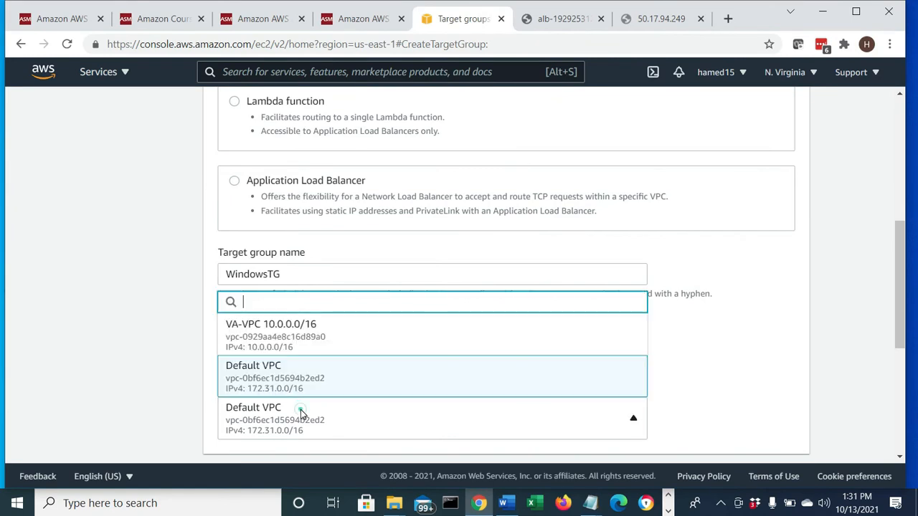
left_click(264, 318)
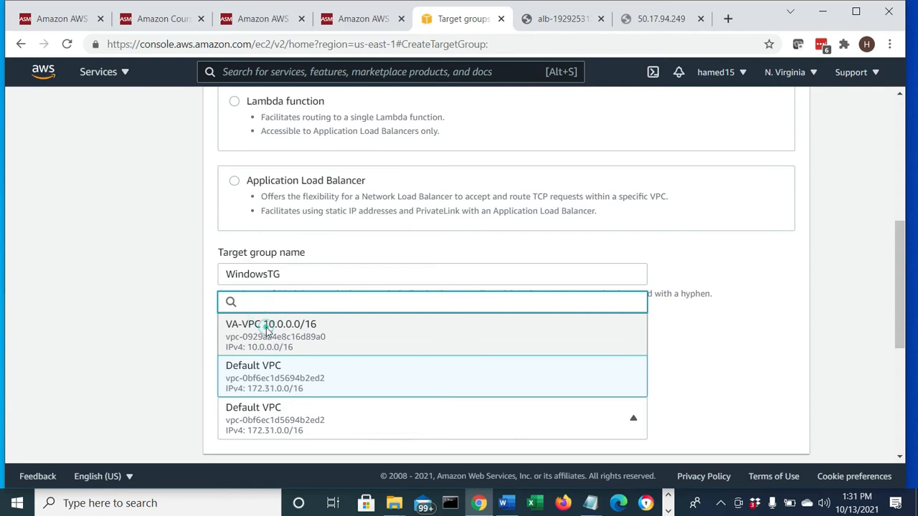
- Set the health check protocol to HTTP and the health check path to /healthy.html
scroll(412, 371, "down", 2)
scroll(412, 367, "down", 1)
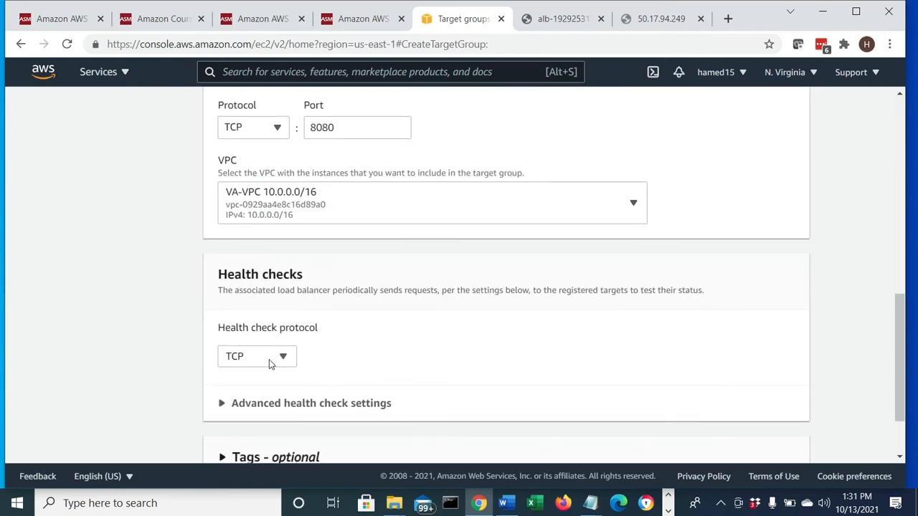
left_click(282, 356)
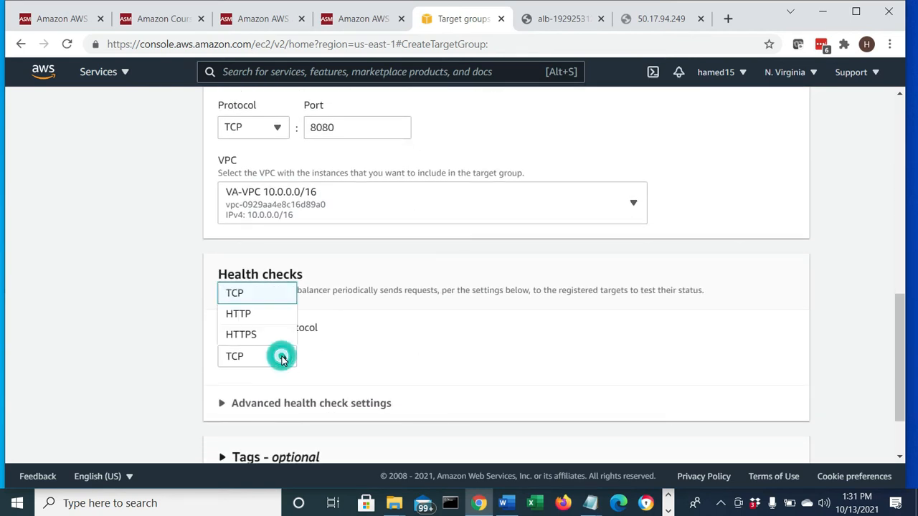
left_click(250, 315)
left_click(266, 429)
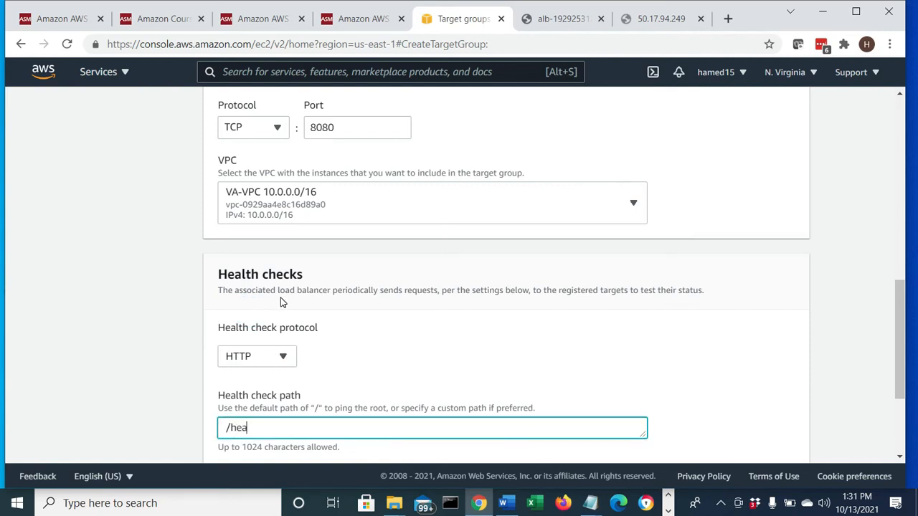
type("healthy.html")
left_click_drag(303, 433, 174, 421)
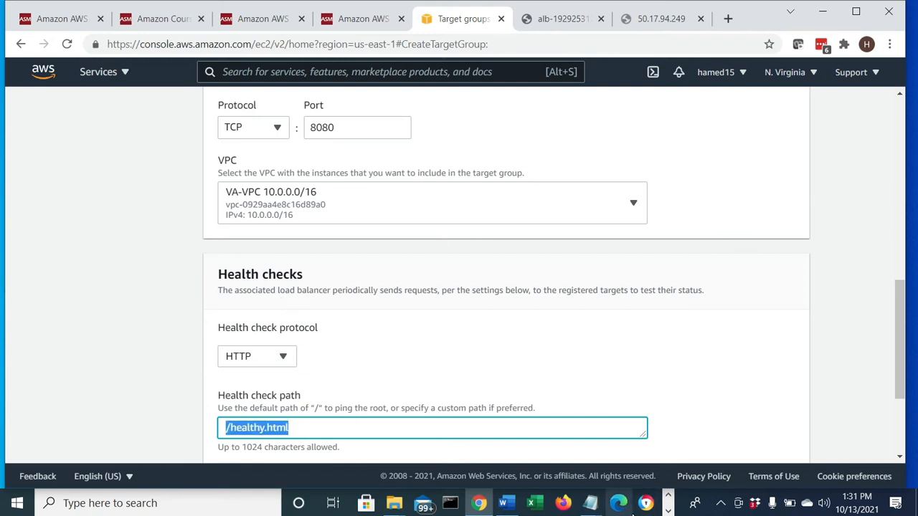
- Switch to the Remote Desktop session of the Windows server and close its Windows Firewall window
left_click(669, 510)
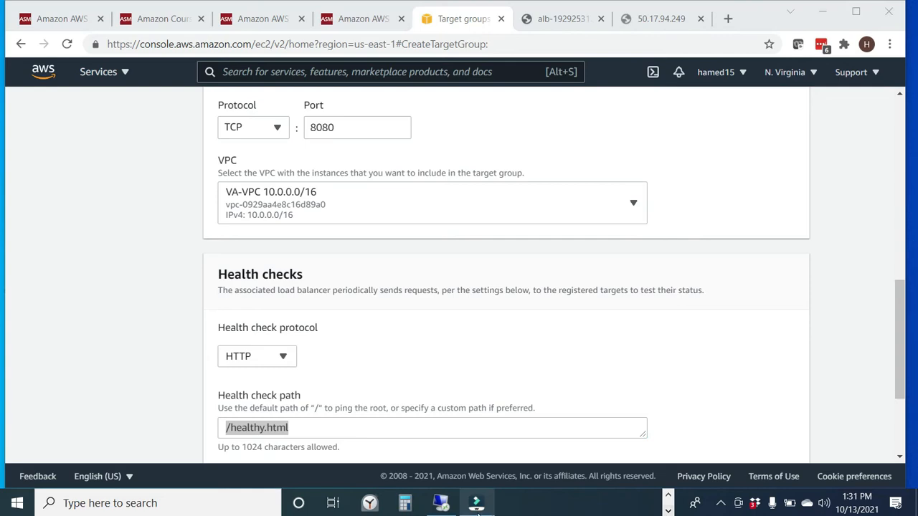
left_click(440, 506)
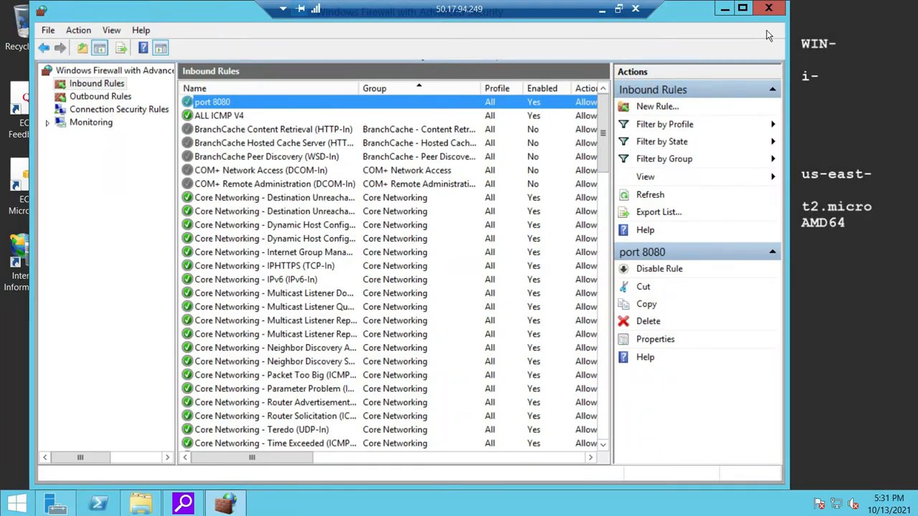
left_click(768, 8)
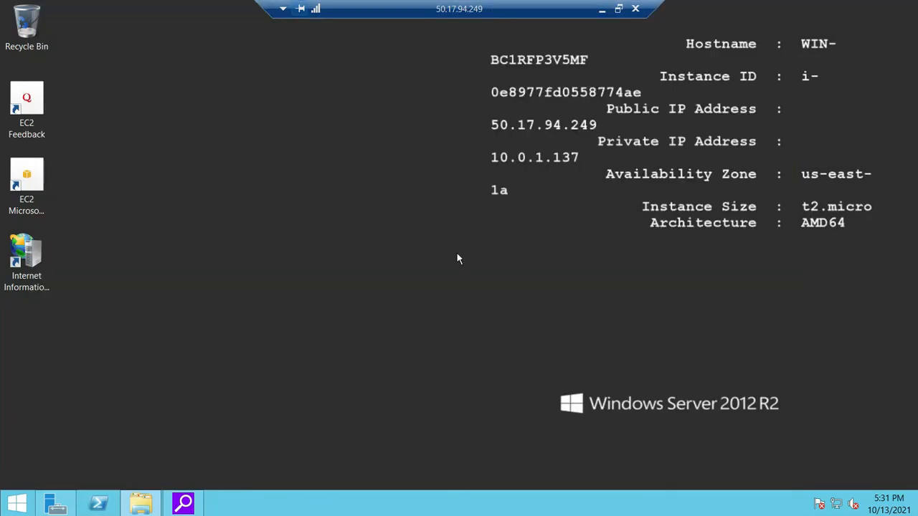
- Browse to C:\inetpub\wwwroot on the server to check for healthy.html, and return to the Chrome form
left_click(145, 511)
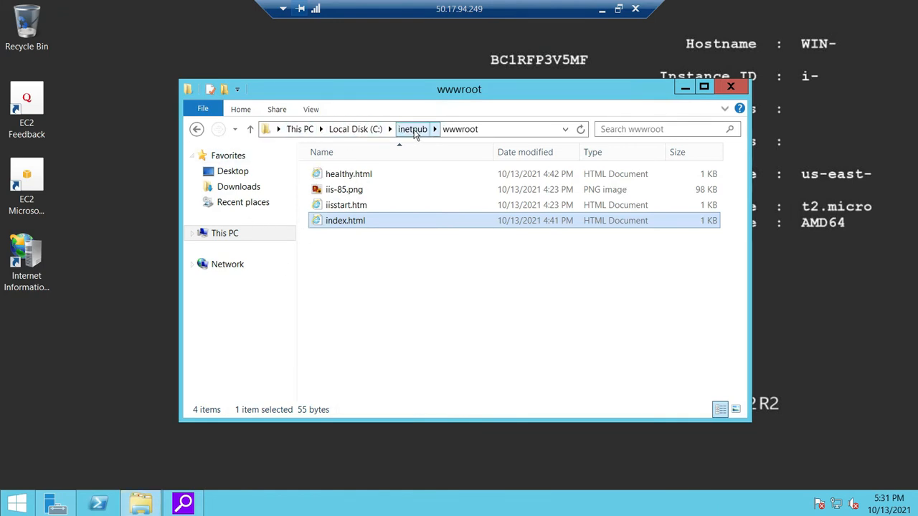
left_click(228, 236)
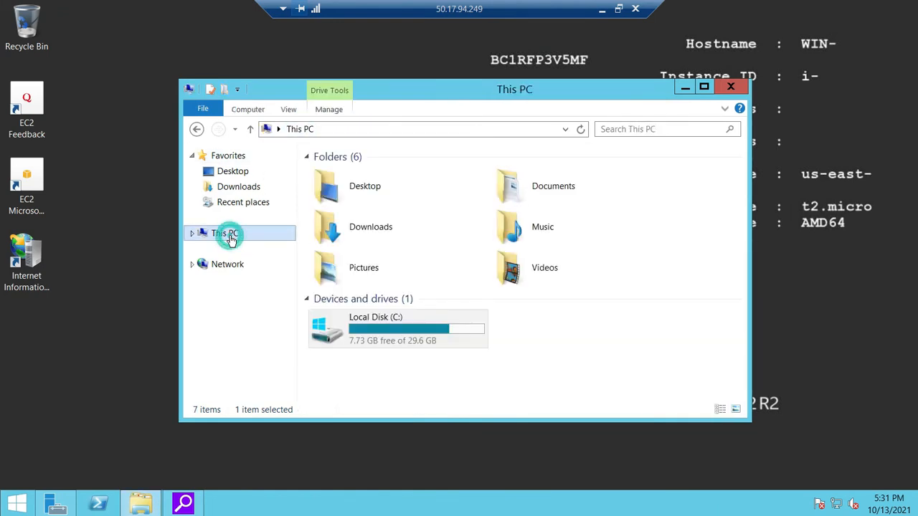
double_click(395, 335)
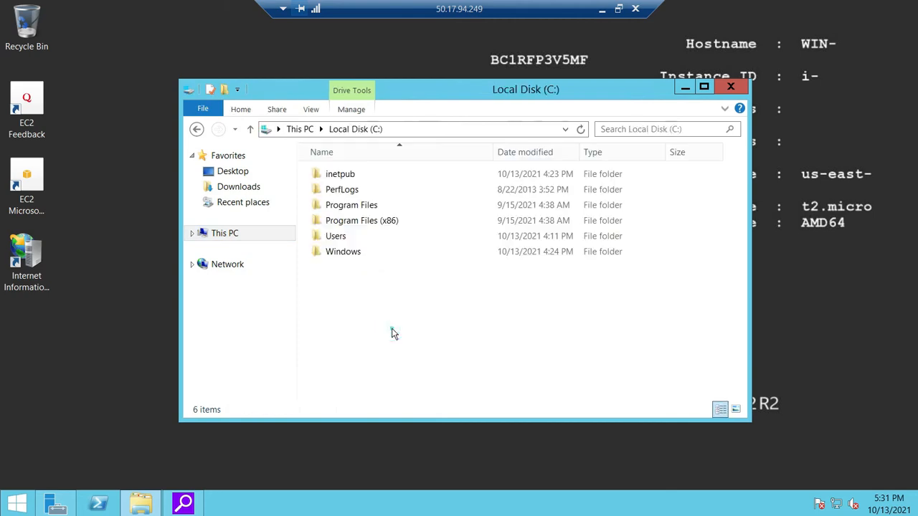
double_click(345, 178)
double_click(344, 244)
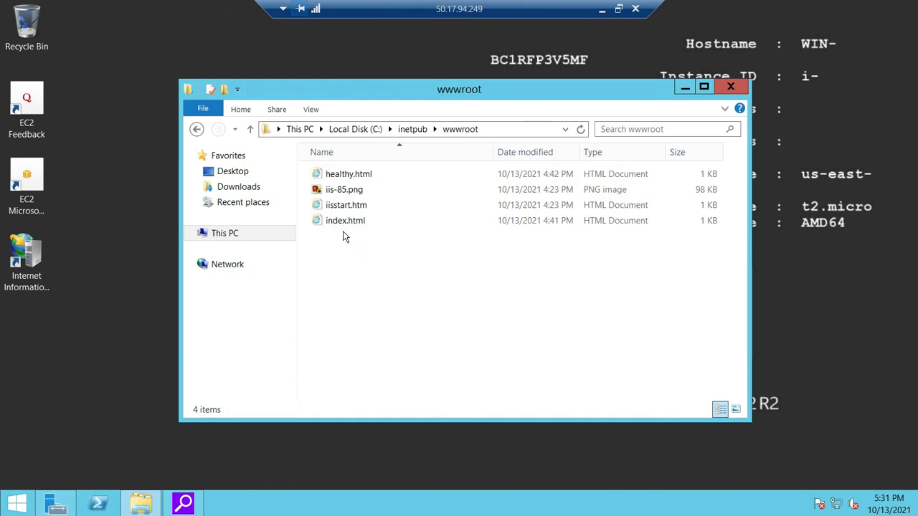
left_click(347, 176)
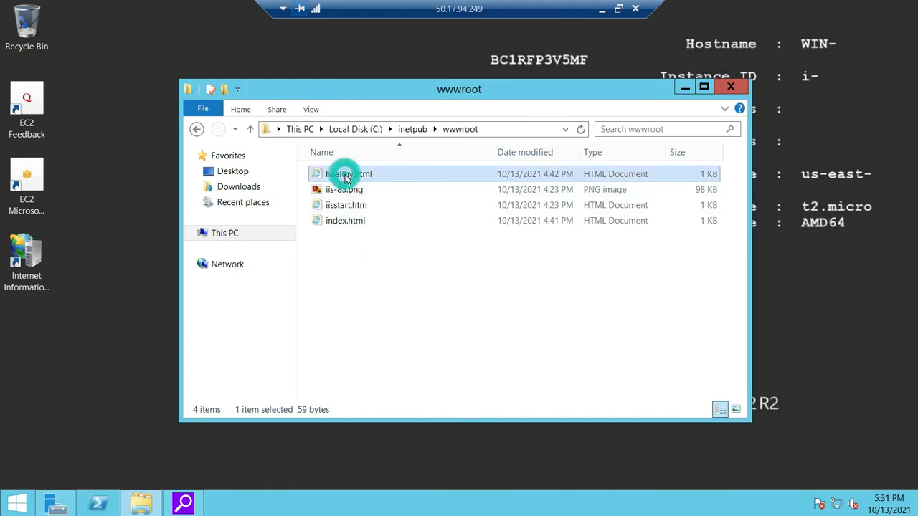
left_click(601, 10)
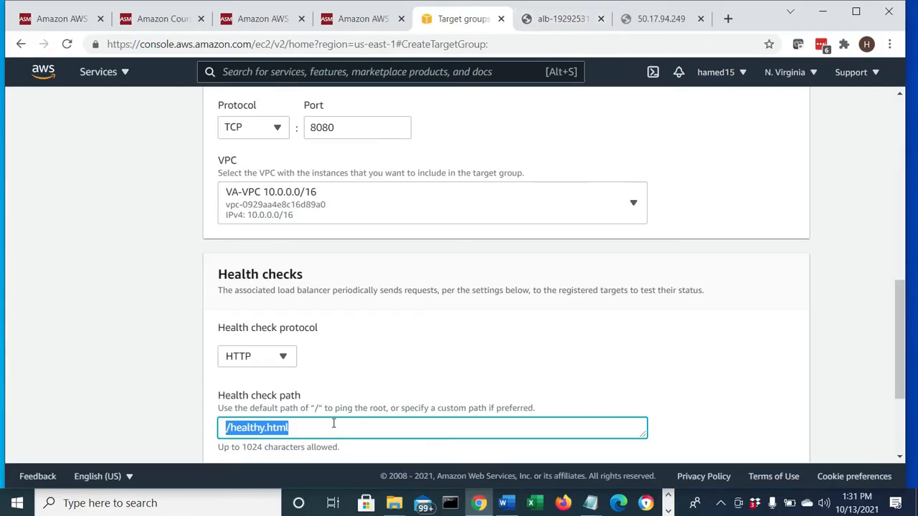
- Switch to Word to review the noted WindowsTG name, port, health check and path, and return to Chrome
left_click(503, 503)
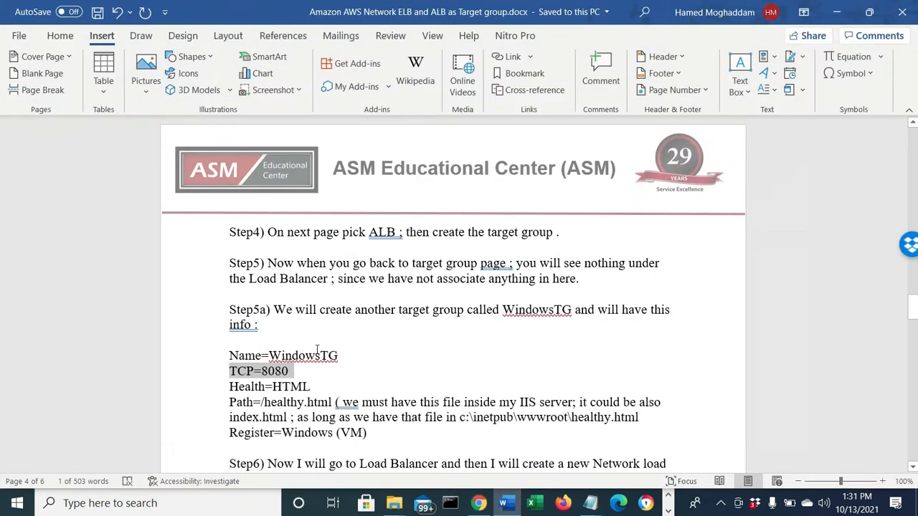
double_click(270, 355)
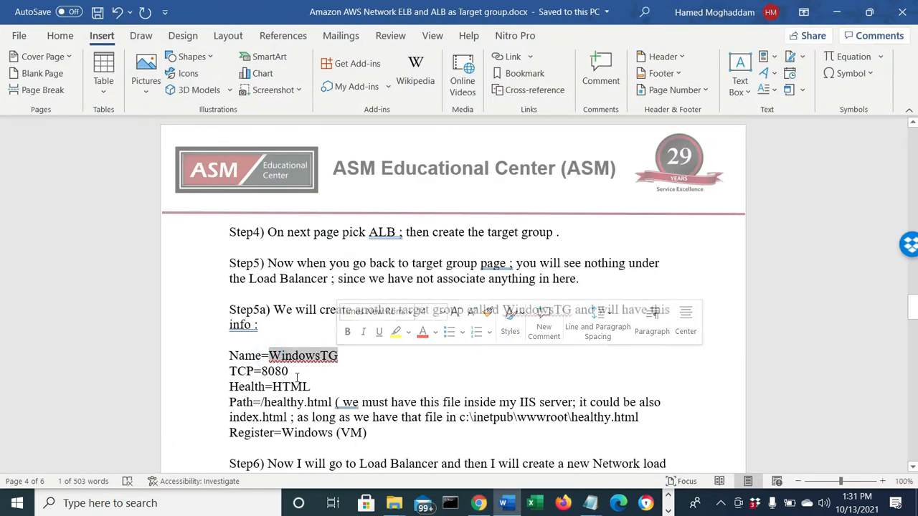
double_click(274, 372)
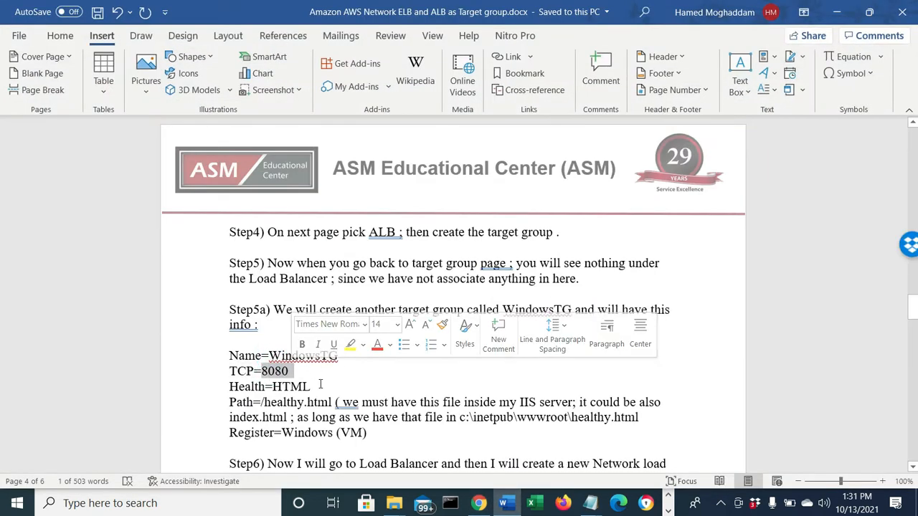
left_click_drag(316, 386, 239, 385)
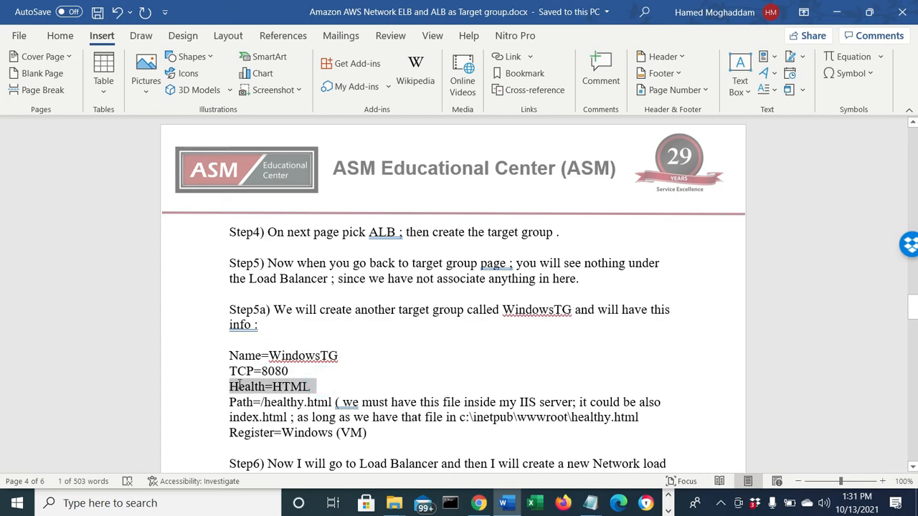
left_click(299, 403)
scroll(430, 400, "down", 1)
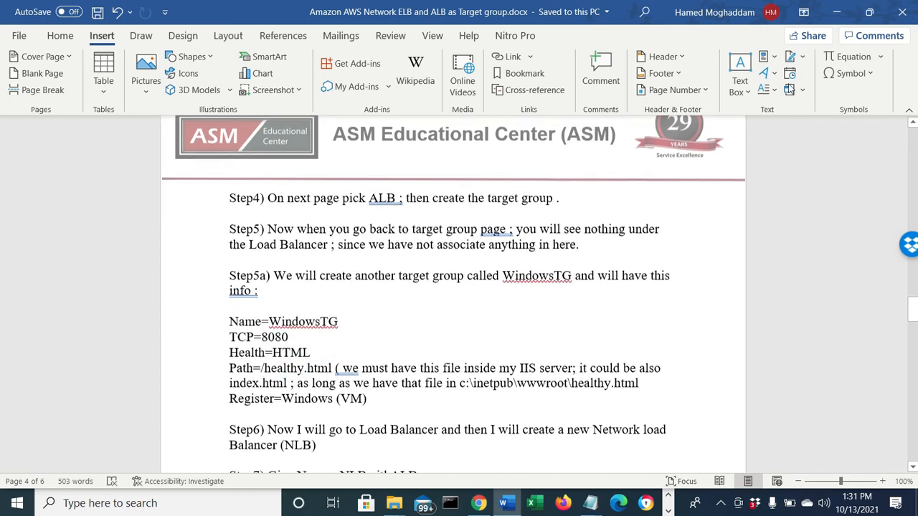
left_click(836, 11)
- Proceed to target registration and select the WindowServer instance among the available instances
triple_click(502, 426)
scroll(508, 354, "down", 3)
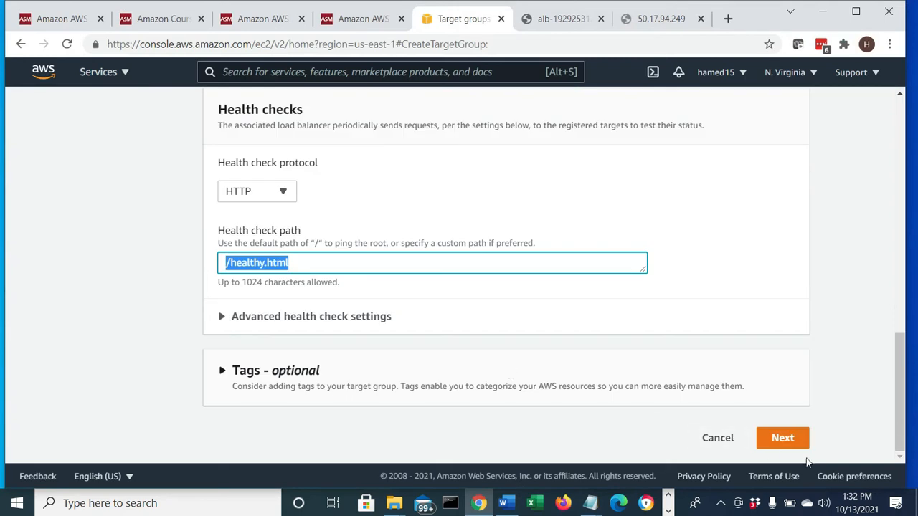
left_click(782, 438)
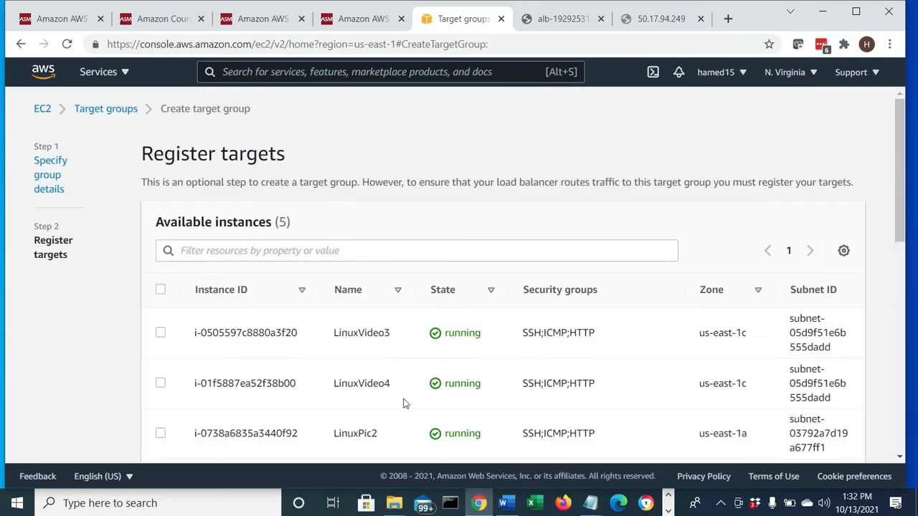
left_click_drag(143, 158, 287, 157)
scroll(411, 290, "down", 3)
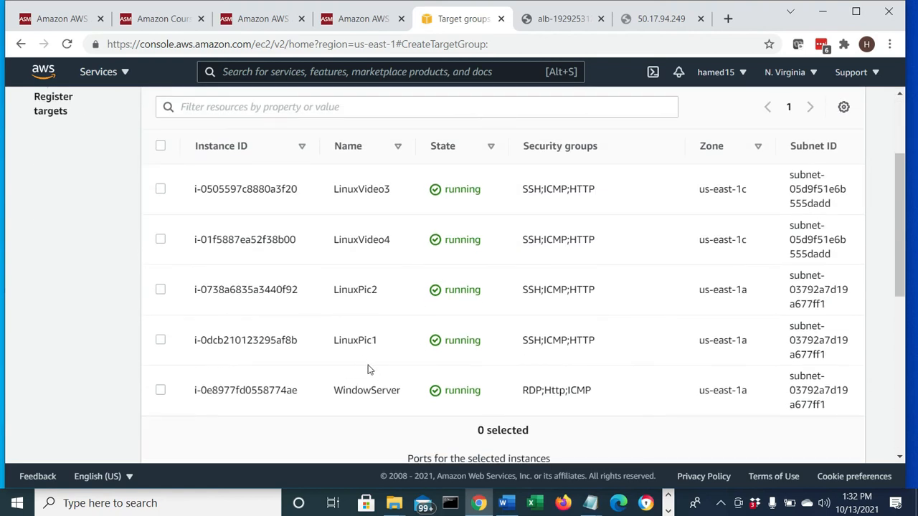
double_click(409, 390)
left_click(160, 390)
- Include WindowServer as a pending target on port 8080 and create the target group
scroll(574, 380, "down", 4)
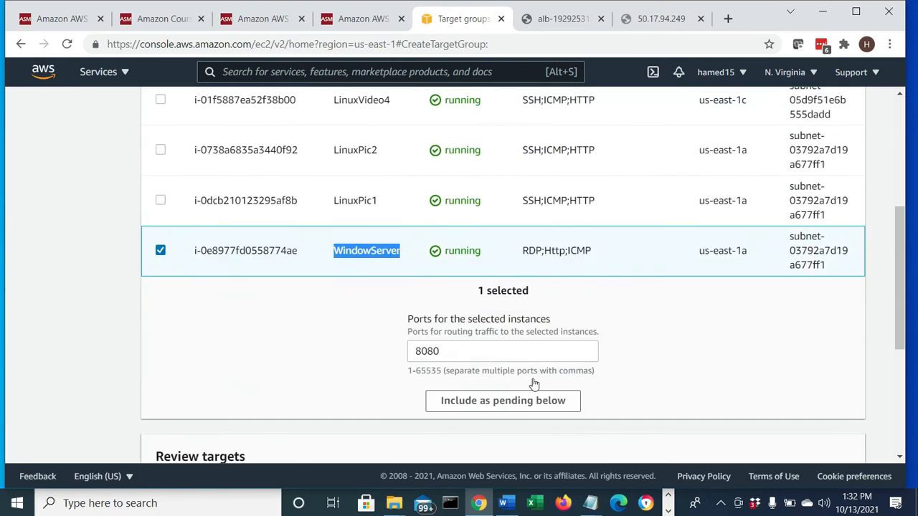
scroll(573, 380, "down", 2)
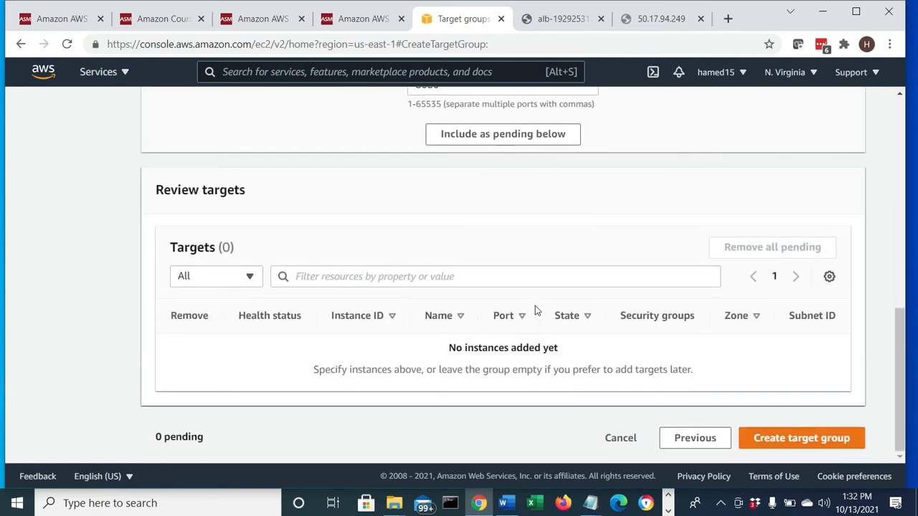
left_click(472, 136)
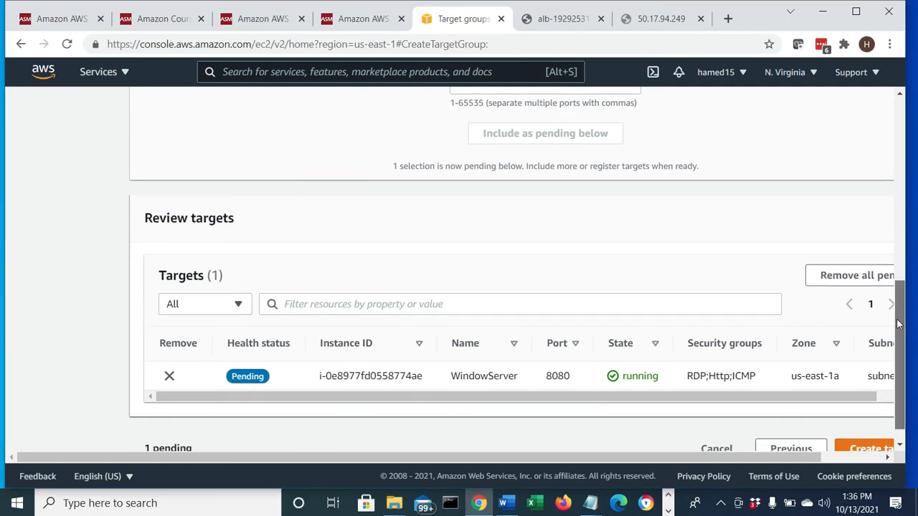
scroll(904, 313, "down", 1)
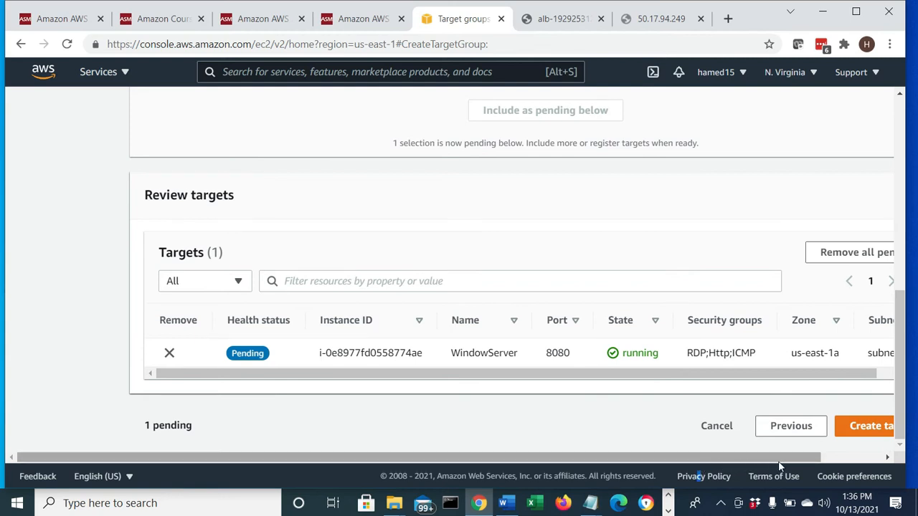
left_click_drag(757, 458, 821, 458)
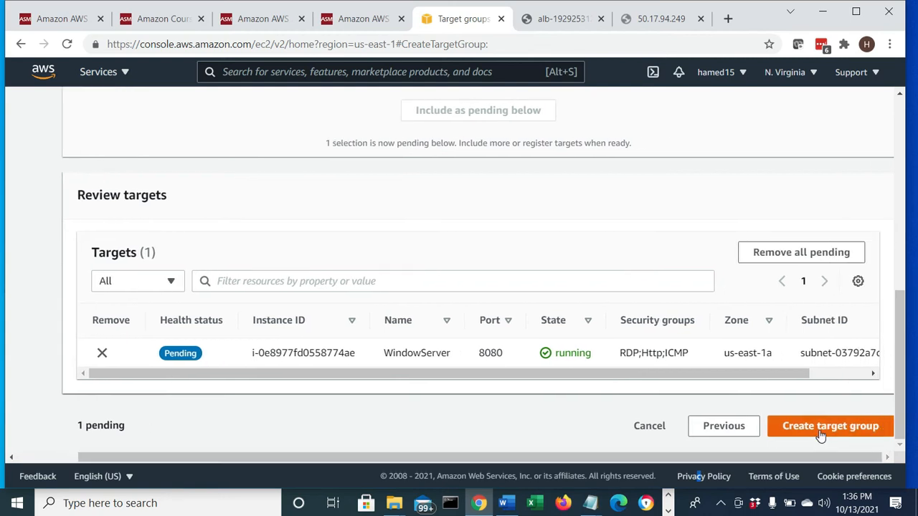
left_click(819, 430)
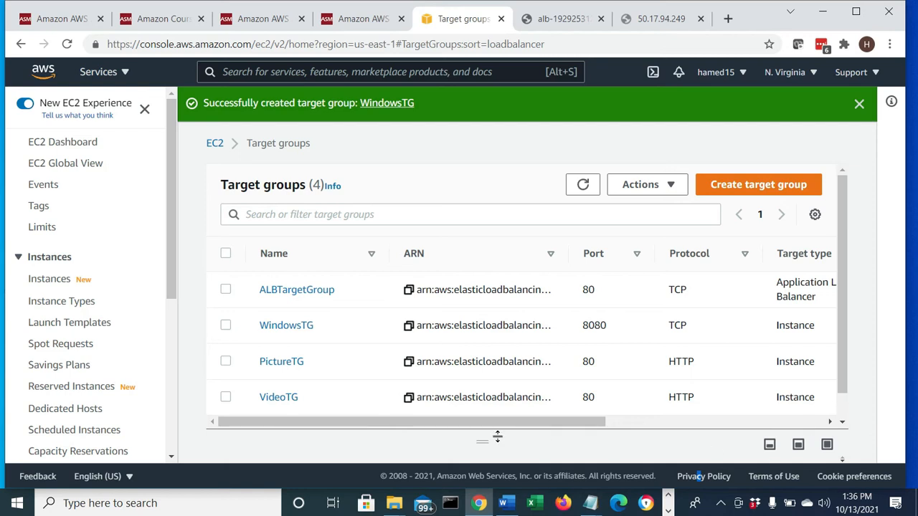
- Check the load balancer association of WindowsTG and ALBTargetGroup in the target groups list
left_click(226, 326)
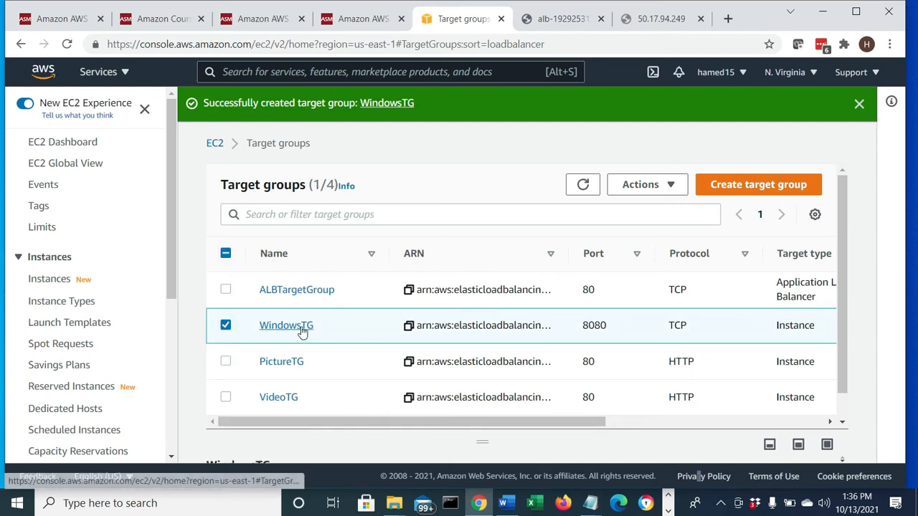
left_click_drag(308, 424, 493, 415)
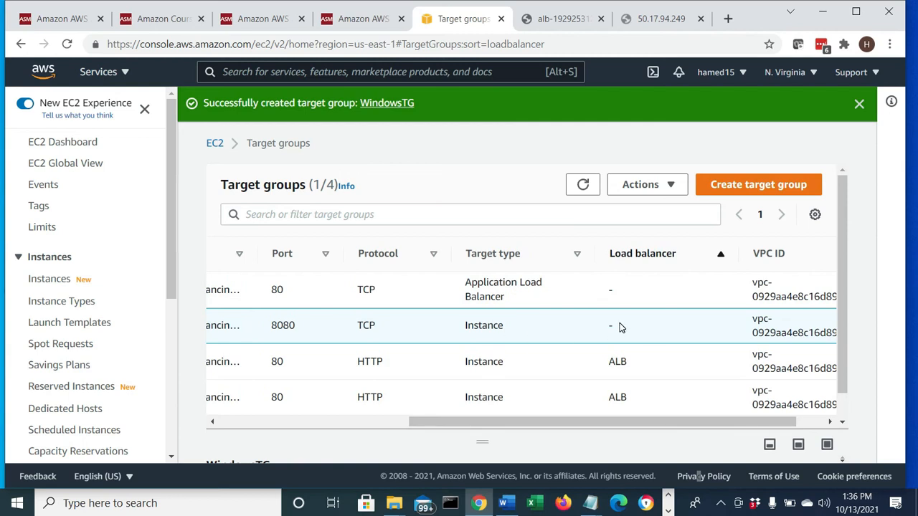
left_click_drag(621, 327, 601, 332)
left_click_drag(622, 295, 608, 296)
left_click(608, 296)
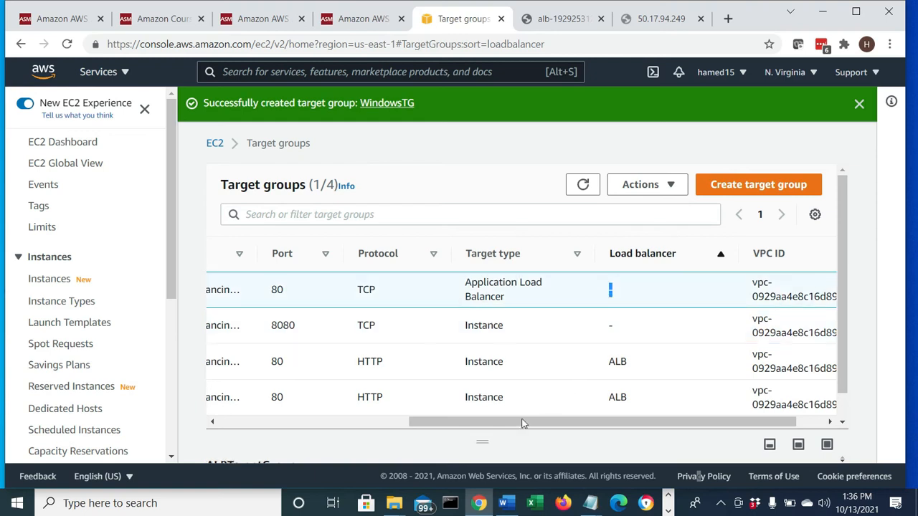
- Clear the selection of ALBTargetGroup and WindowsTG in the target groups list
left_click_drag(512, 423, 308, 430)
left_click(225, 324)
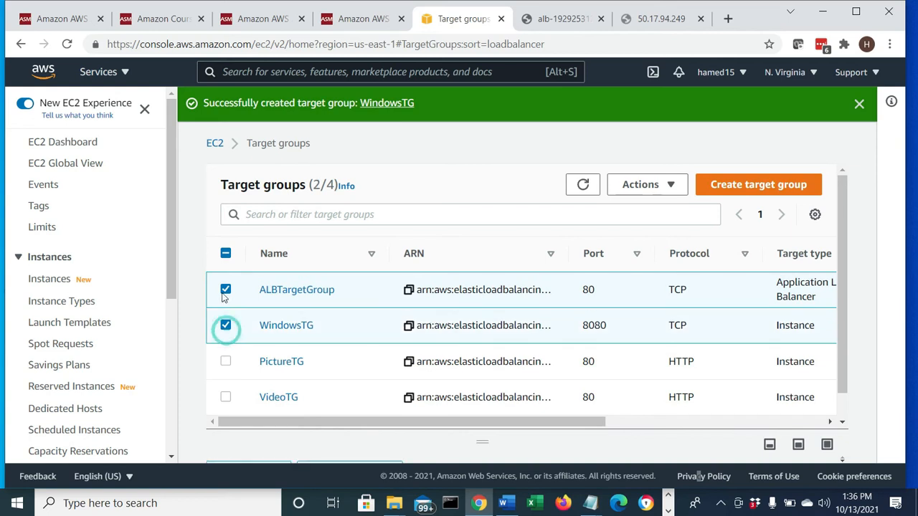
left_click(225, 289)
left_click(226, 325)
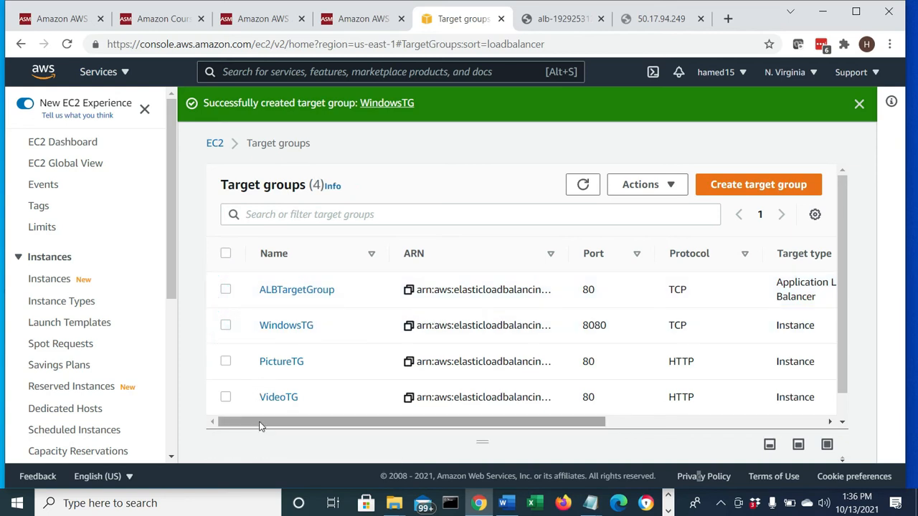
- Open the details of the WindowsTG target group to review its target health status
mouse_move(302, 426)
left_mouse_down()
mouse_move(421, 439)
mouse_move(508, 419)
mouse_move(480, 427)
mouse_move(297, 417)
left_mouse_up()
left_click(279, 328)
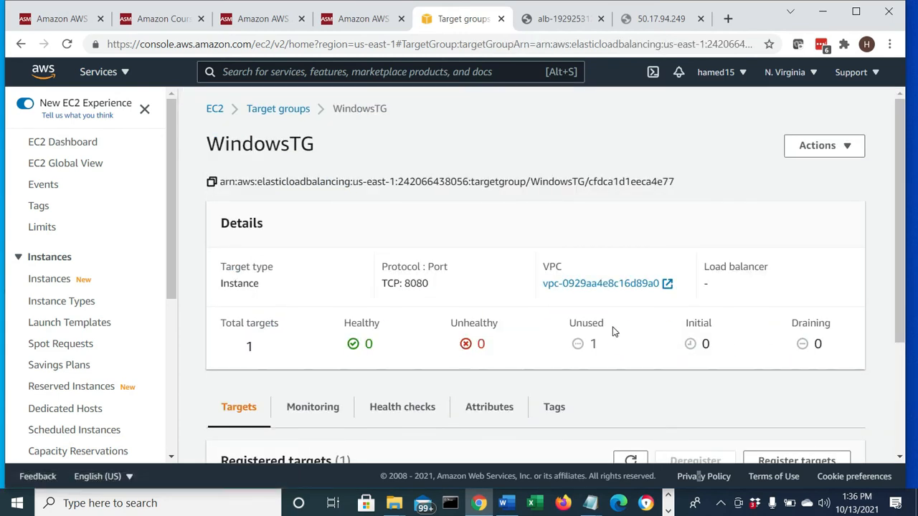
left_click(612, 328)
left_click(479, 506)
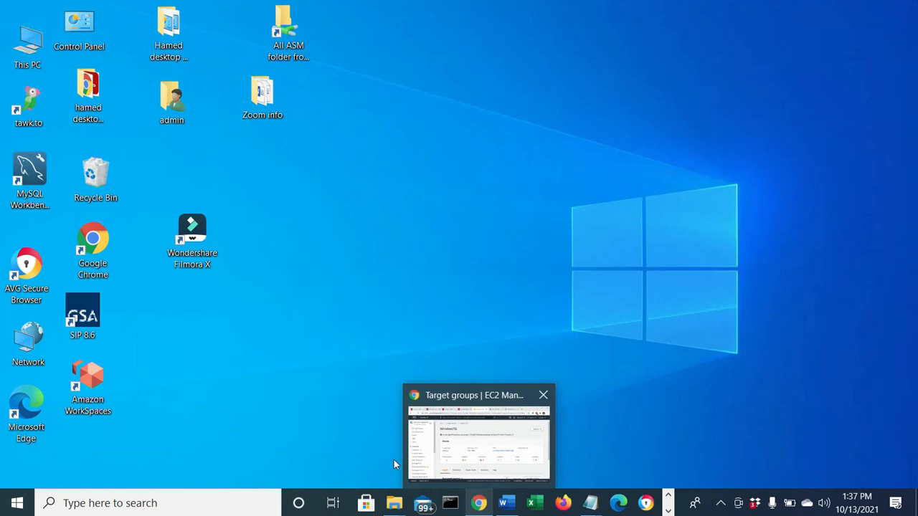
left_click(481, 506)
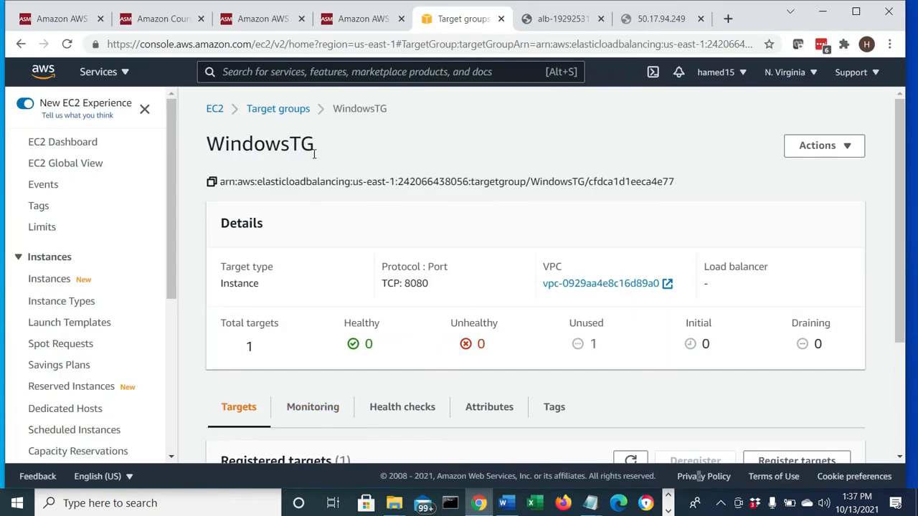
- Return to the target groups list and switch to Word to read the load balancer name, VPC and availability zone instructions in Step6 and Step7
left_click(294, 114)
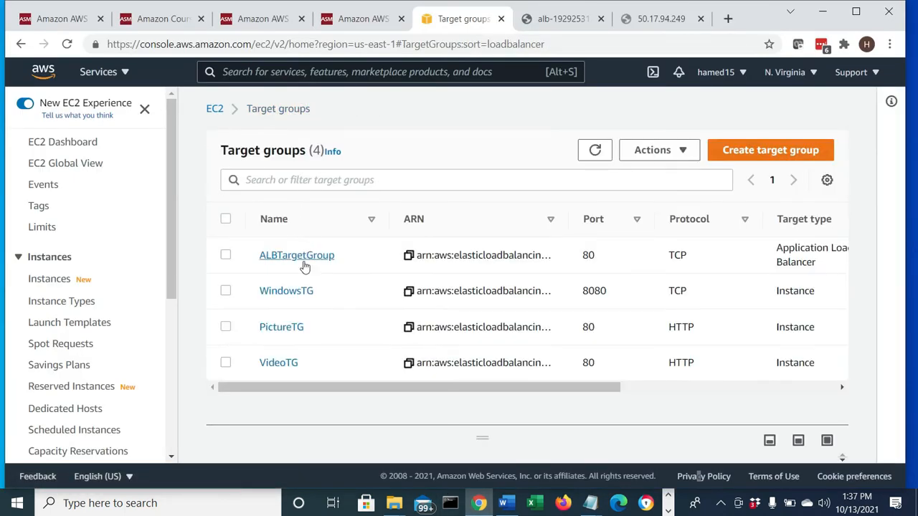
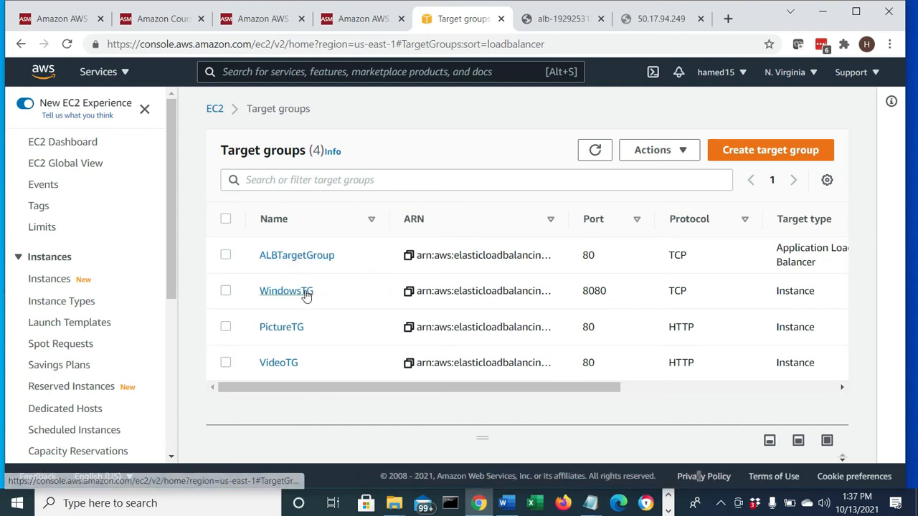
left_click(507, 504)
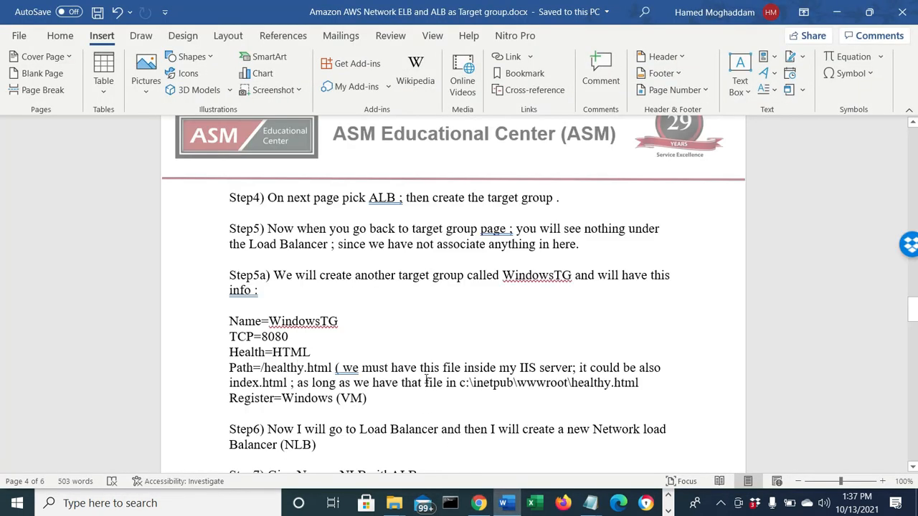
scroll(369, 406, "down", 1)
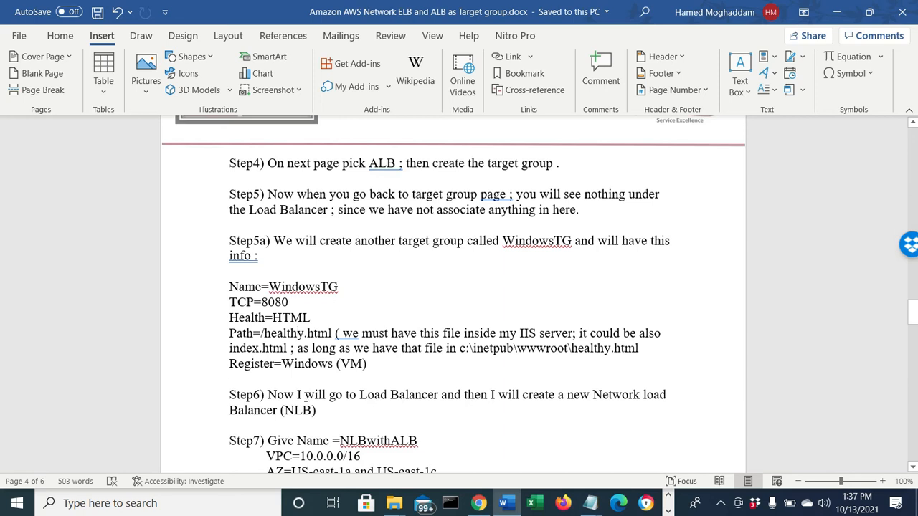
left_click_drag(265, 396, 296, 395)
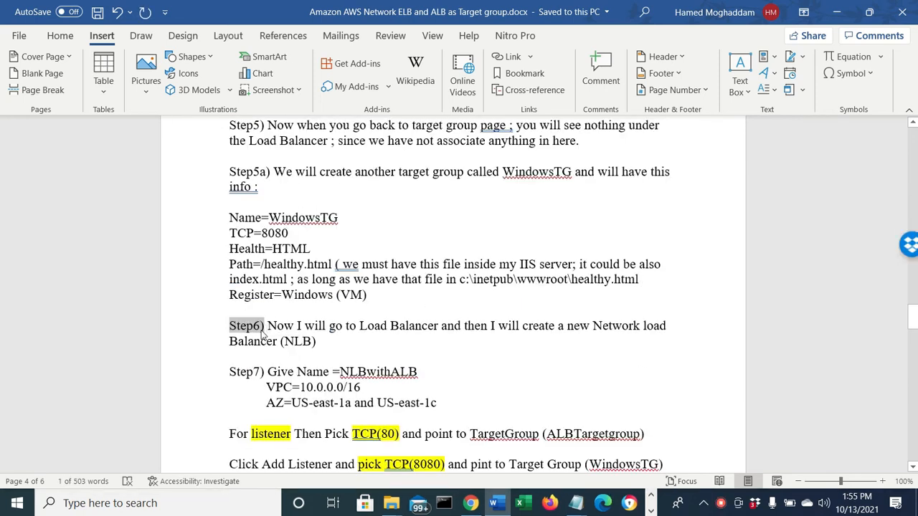
left_click_drag(265, 325, 662, 344)
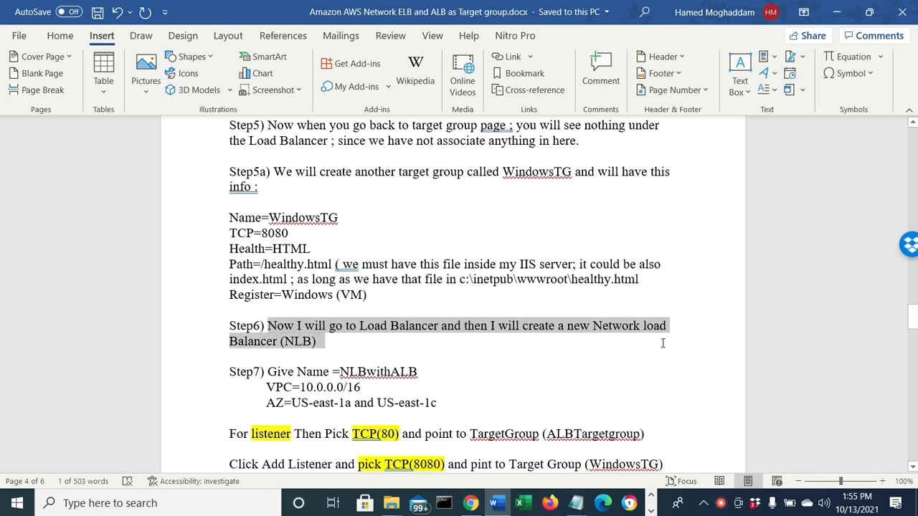
left_click_drag(338, 371, 426, 368)
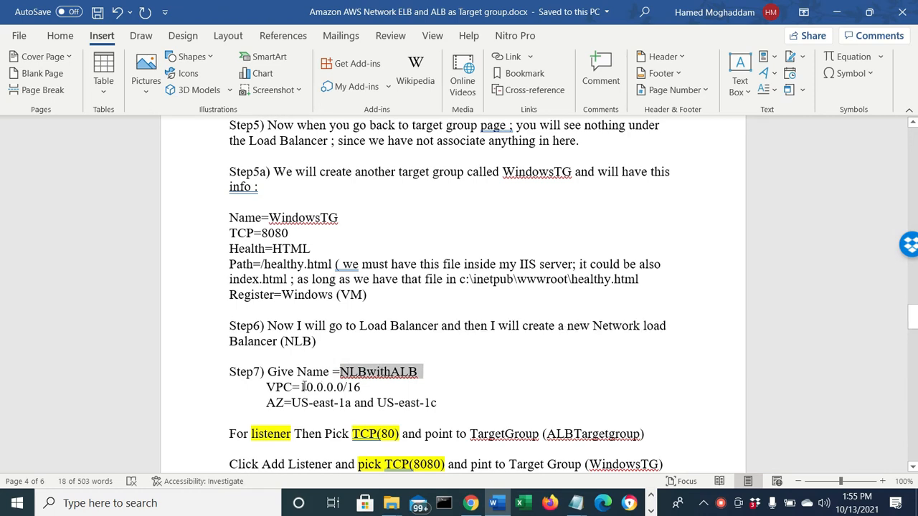
left_click_drag(267, 387, 369, 387)
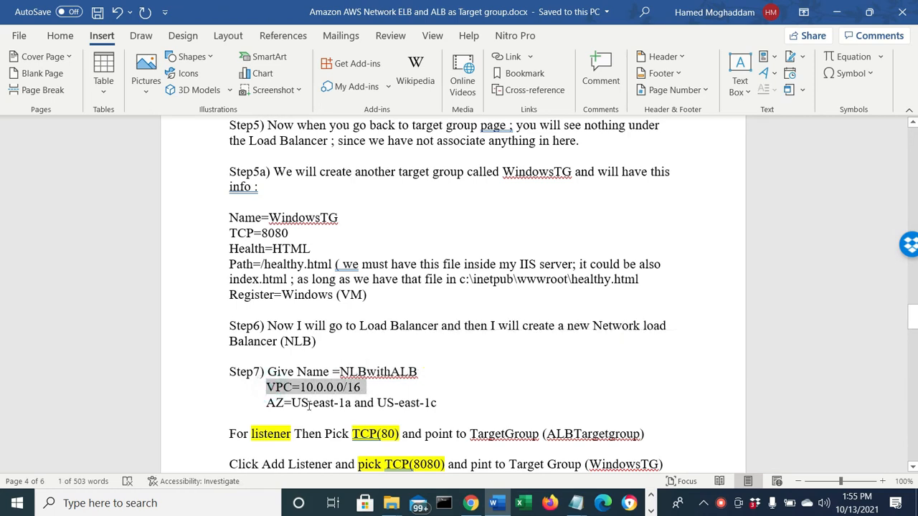
left_click_drag(309, 404, 436, 403)
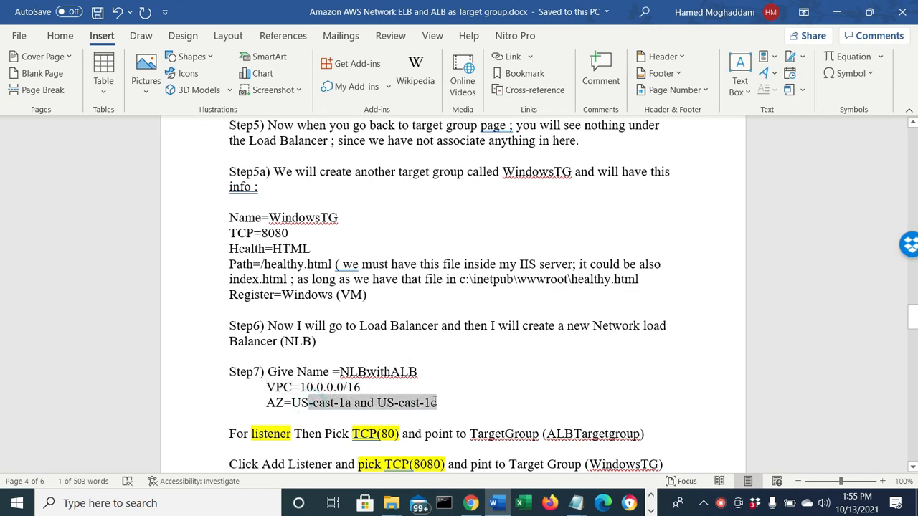
- Review the Step7 listener instructions for TCP(80) to ALBTargetgroup and TCP(8080) to WindowsTG
scroll(344, 409, "down", 1)
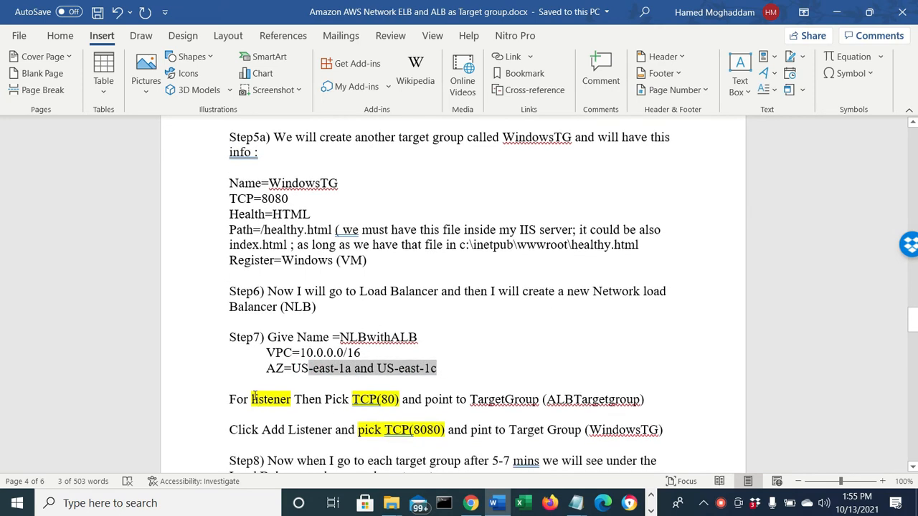
left_click(254, 398)
left_click_drag(380, 399, 397, 399)
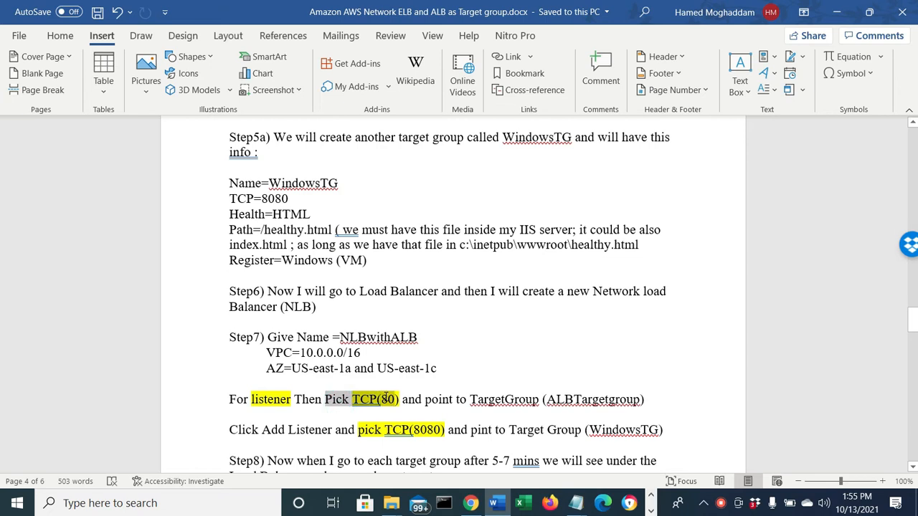
left_click(473, 399)
left_click_drag(499, 399, 580, 400)
left_click_drag(648, 400, 649, 400)
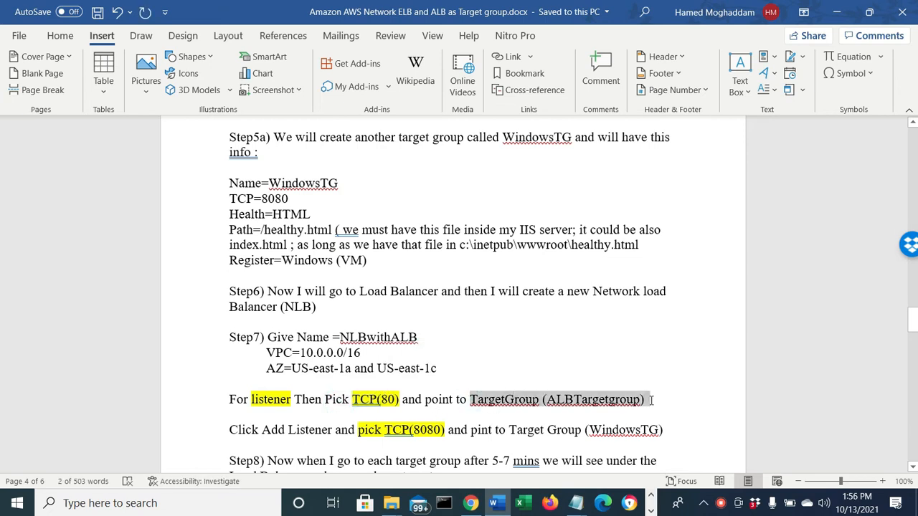
left_click_drag(266, 429, 663, 424)
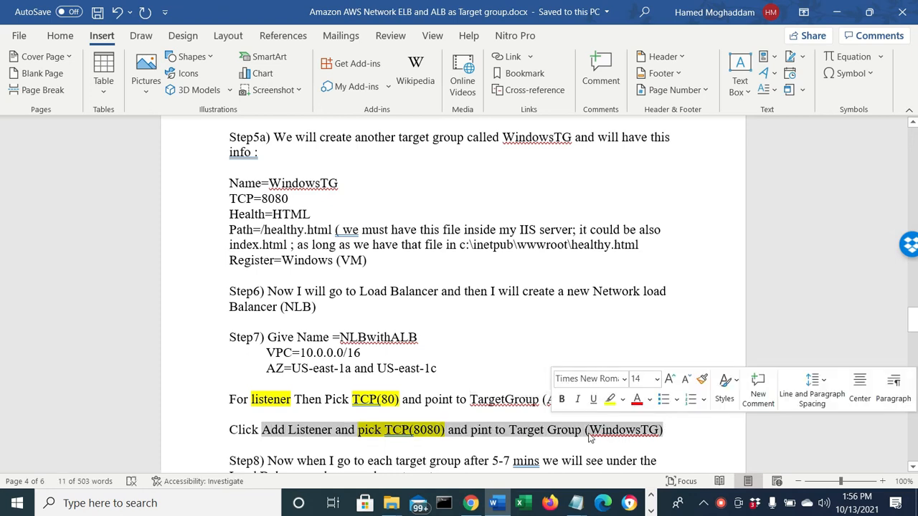
- Switch to the AWS console in Chrome and start creating a load balancer from the EC2 Load Balancers page
left_click(470, 504)
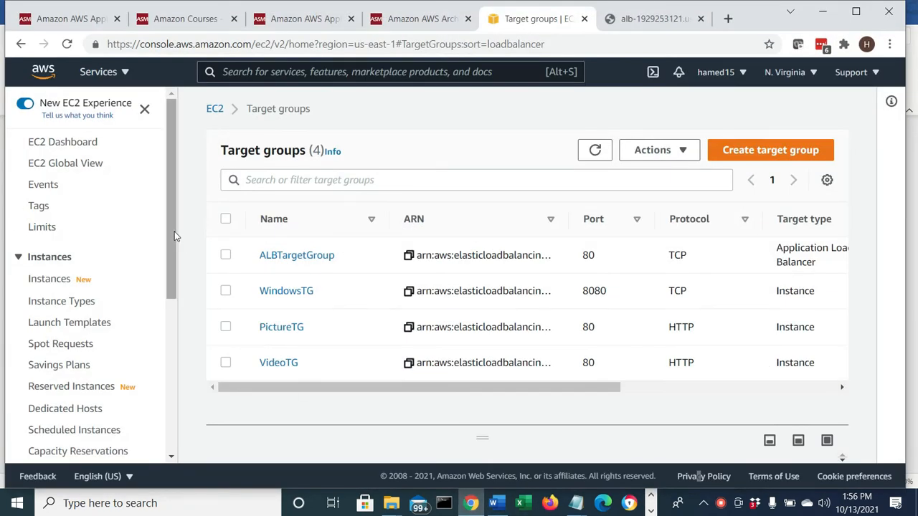
left_click_drag(174, 242, 170, 387)
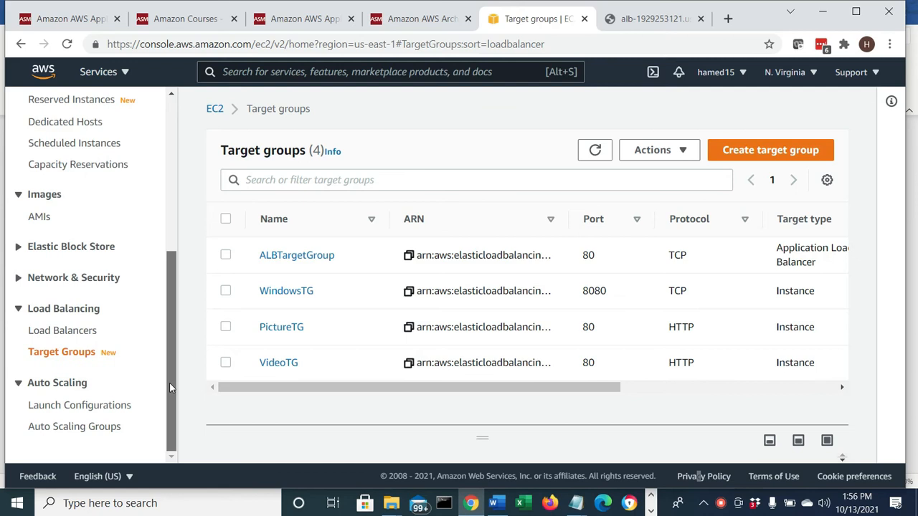
left_click(59, 331)
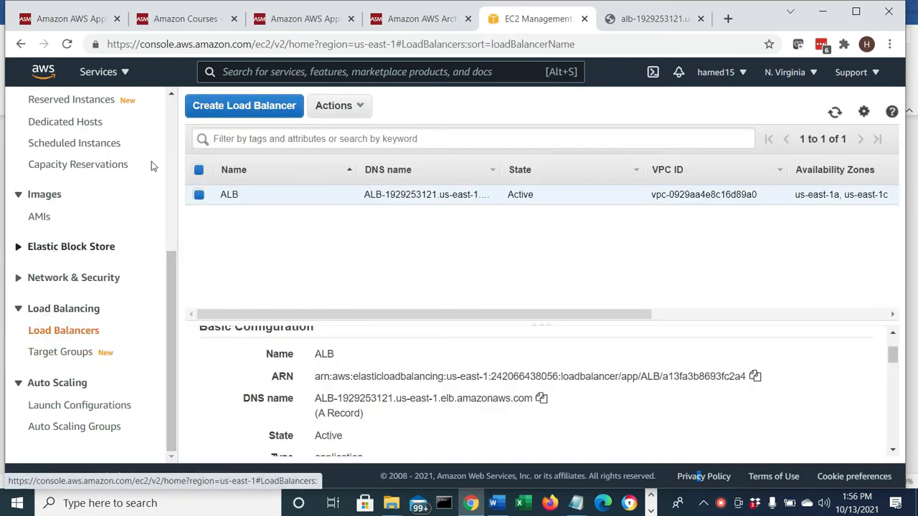
left_click(249, 107)
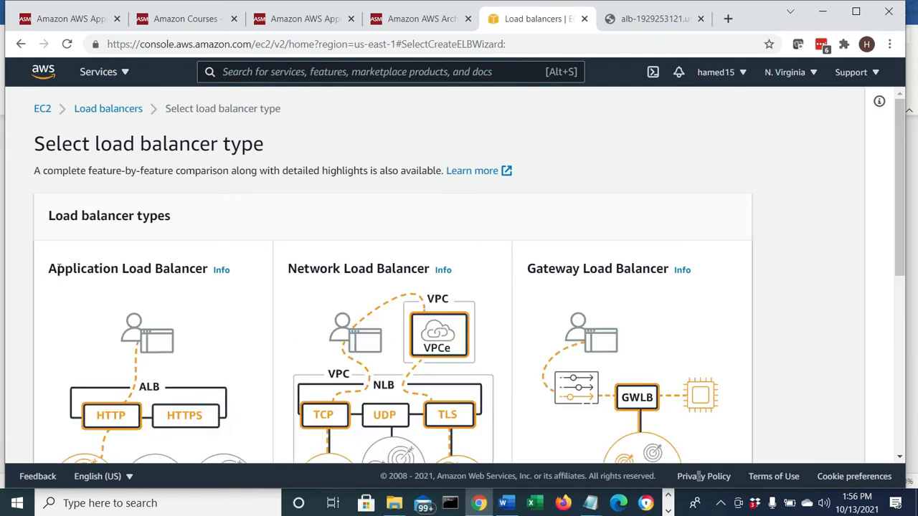
- Compare the Application and Network Load Balancer types and start creating a Network Load Balancer
left_click_drag(50, 271, 208, 268)
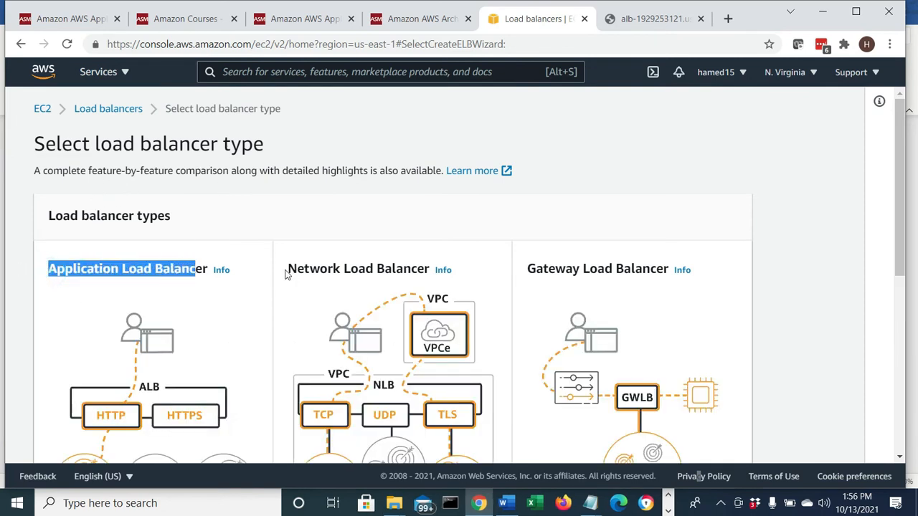
left_click_drag(285, 273, 439, 276)
scroll(439, 277, "down", 1)
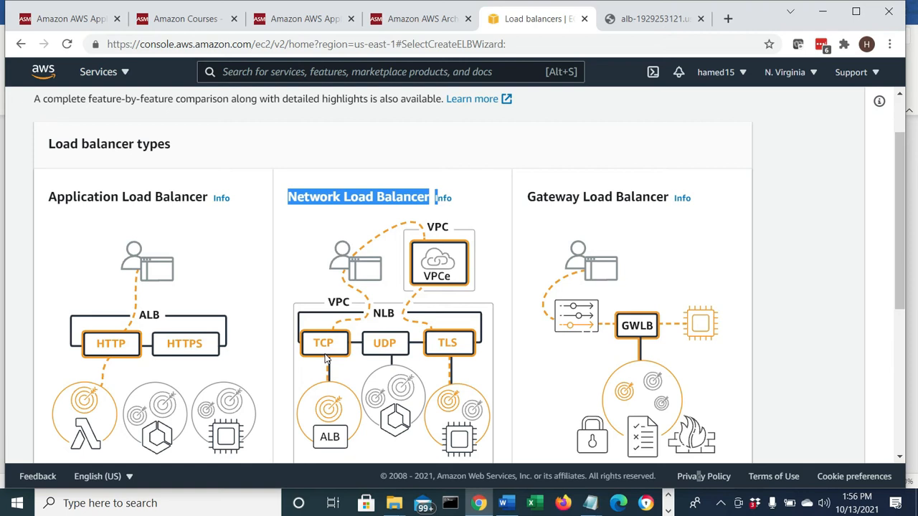
scroll(370, 358, "down", 1)
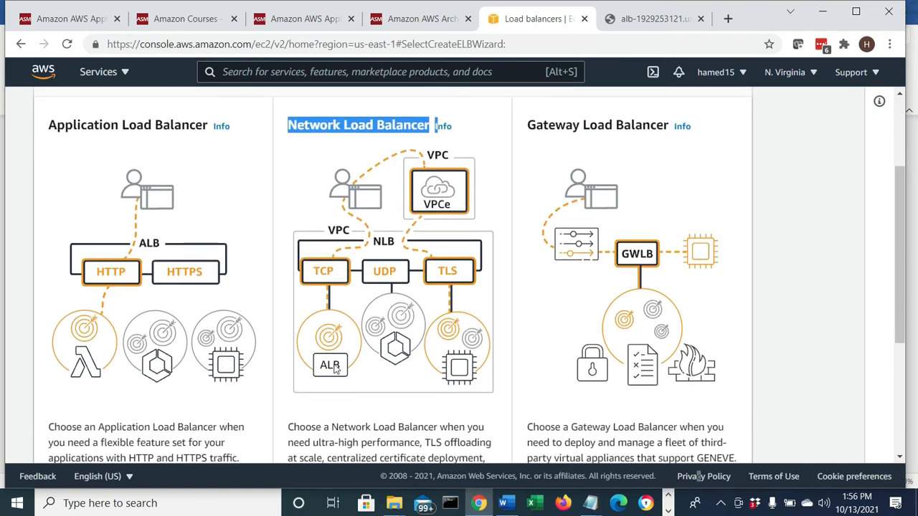
scroll(389, 306, "down", 2)
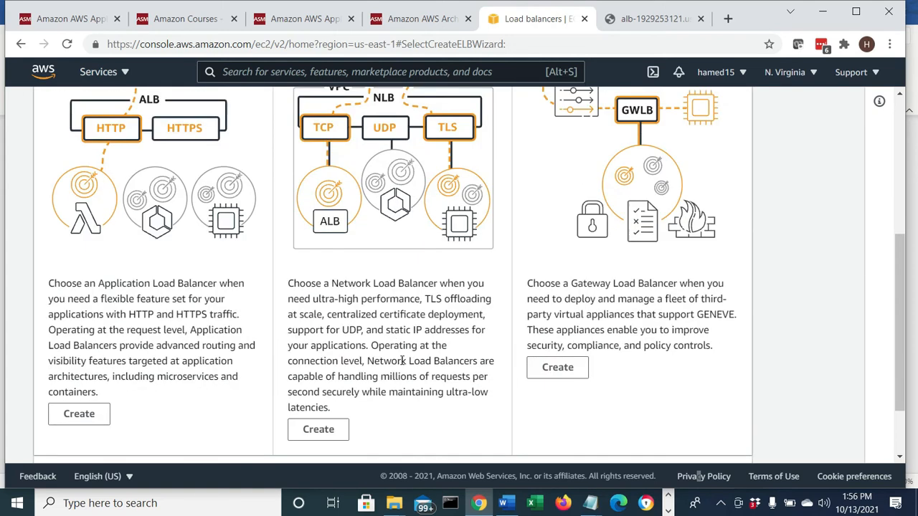
left_click(318, 430)
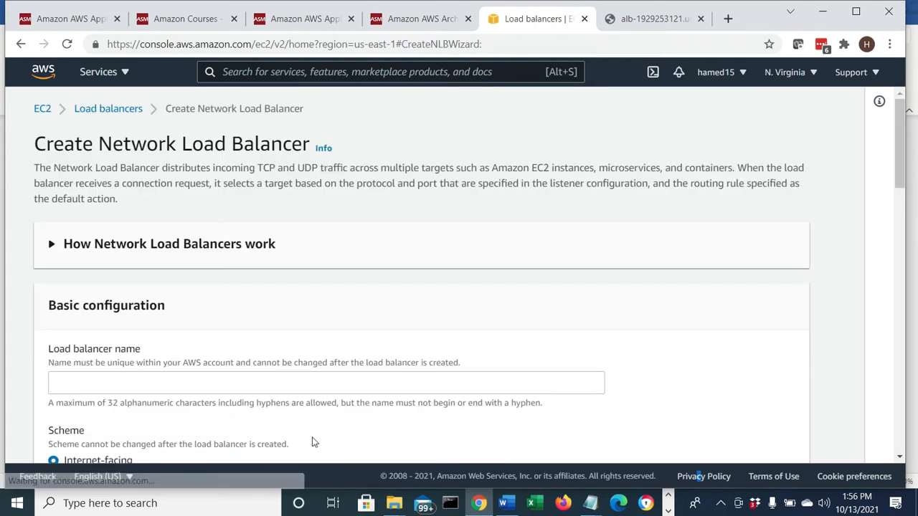
- Name the load balancer NLBwithALB, copying the name from Step7 of the Word instructions
left_click(107, 381)
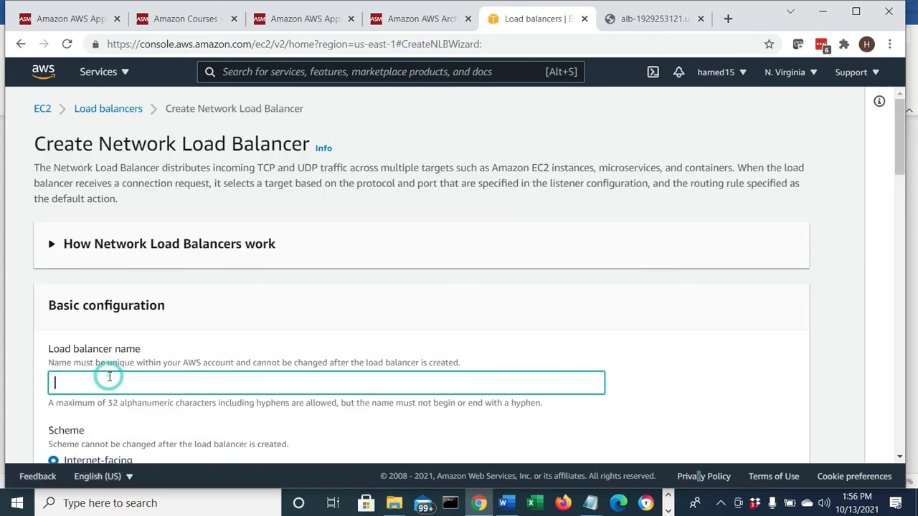
left_click(506, 502)
left_click_drag(341, 337, 418, 337)
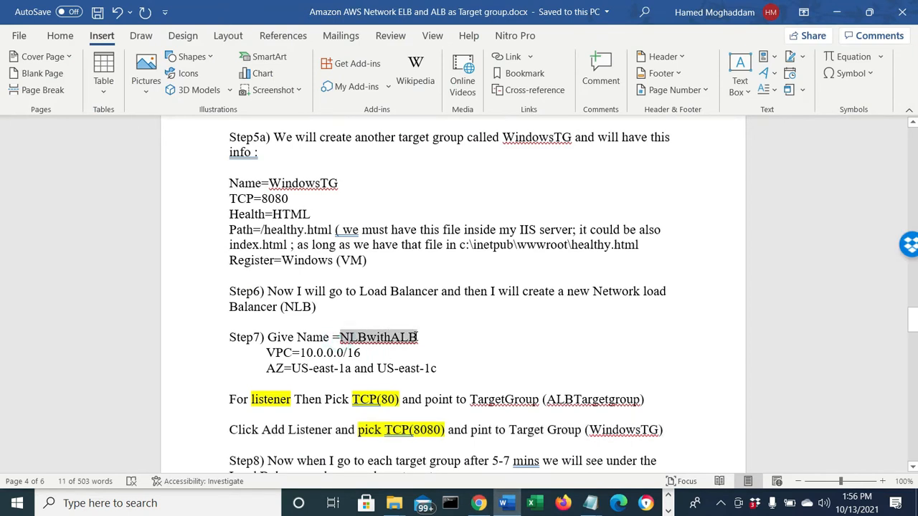
left_click(833, 10)
left_click(93, 391)
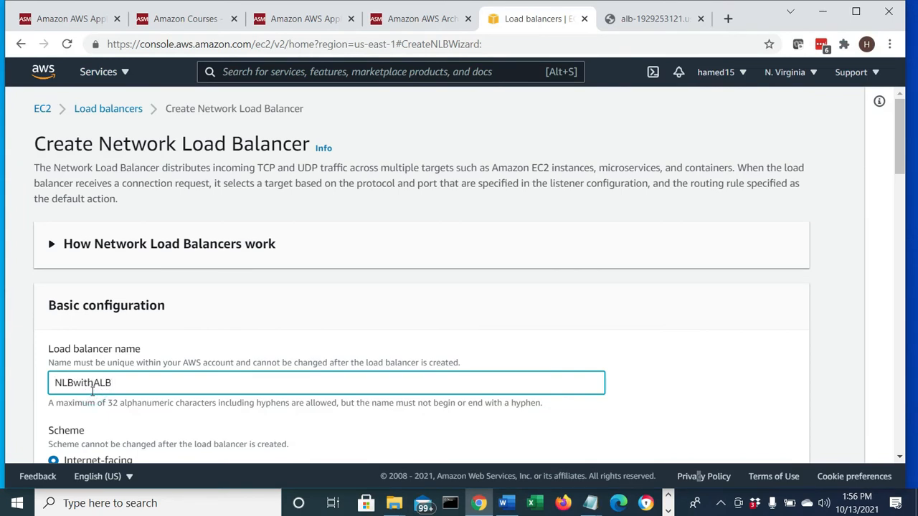
- Set the load balancer's VPC to VA-VPC 10.0.0.0/16 in the network mapping
scroll(97, 358, "down", 4)
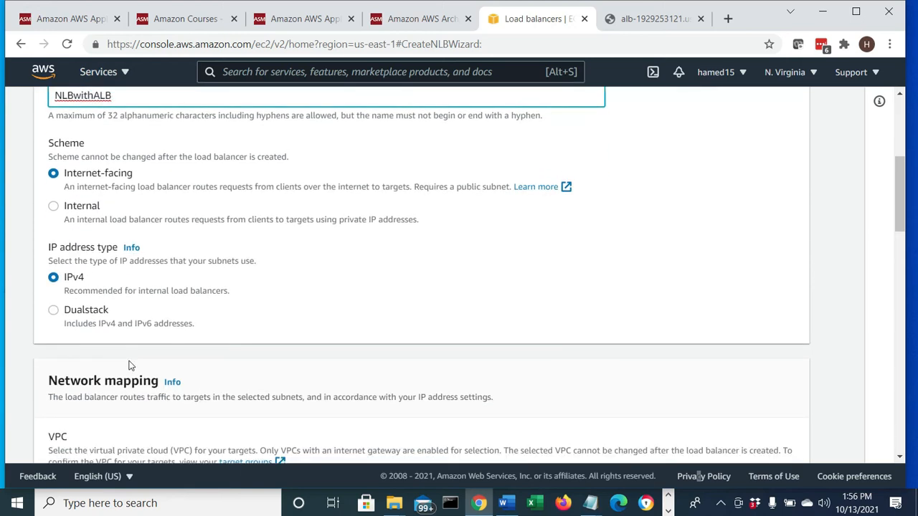
scroll(121, 379, "down", 2)
left_click(119, 362)
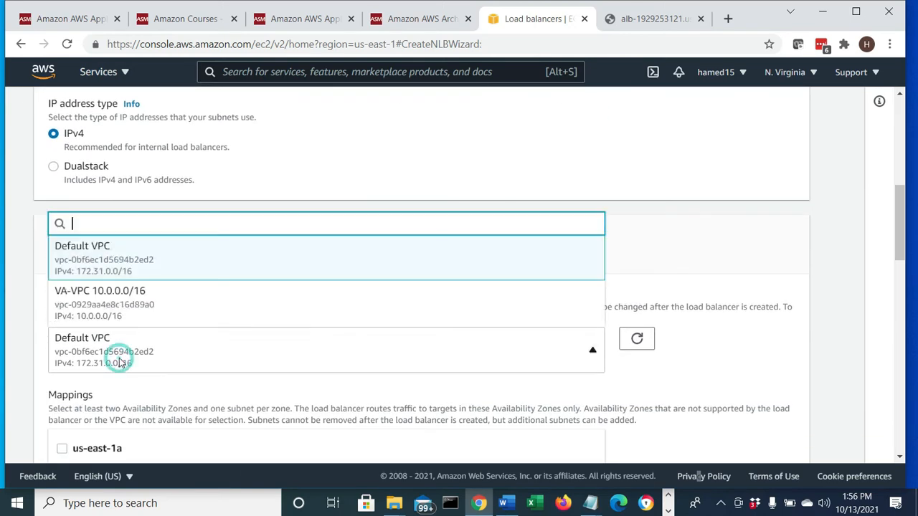
left_click(113, 301)
- Map the load balancer to the us-east-1a and us-east-1c availability zones with their public subnets
scroll(192, 382, "down", 1)
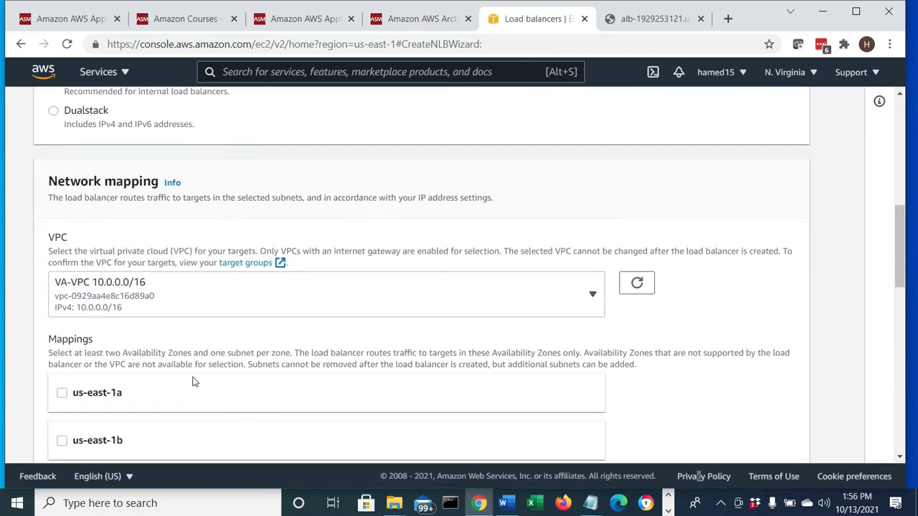
scroll(192, 382, "down", 2)
left_click(62, 234)
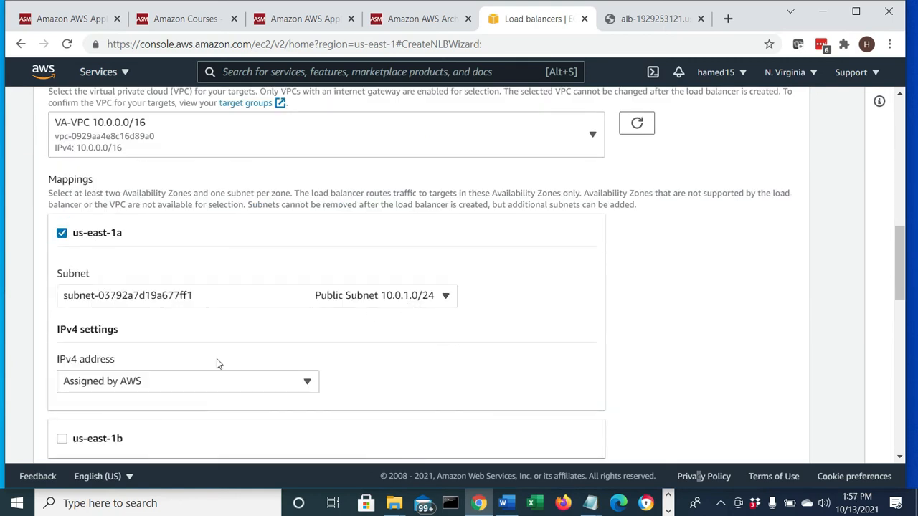
scroll(106, 417, "down", 2)
left_click(62, 343)
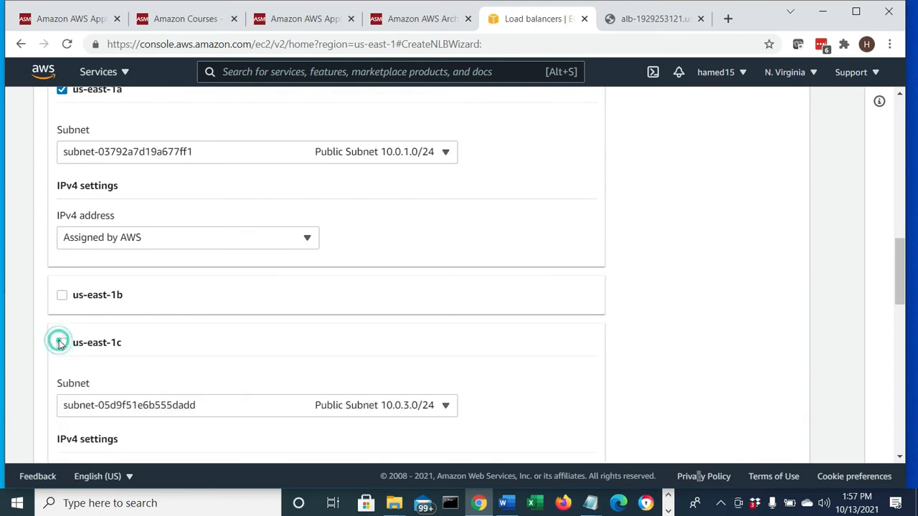
- Forward the TCP port 80 listener to ALBTargetGroup as its default action
scroll(420, 403, "down", 3)
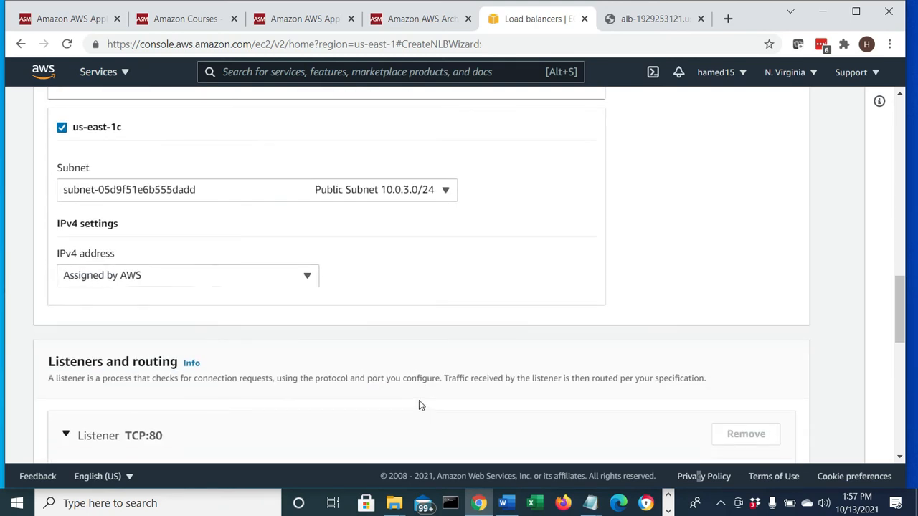
scroll(421, 402, "down", 2)
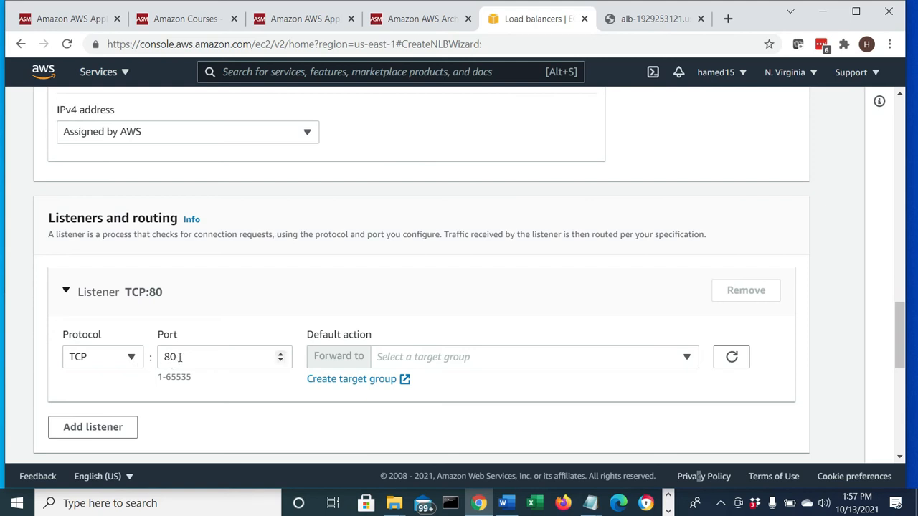
left_click(682, 358)
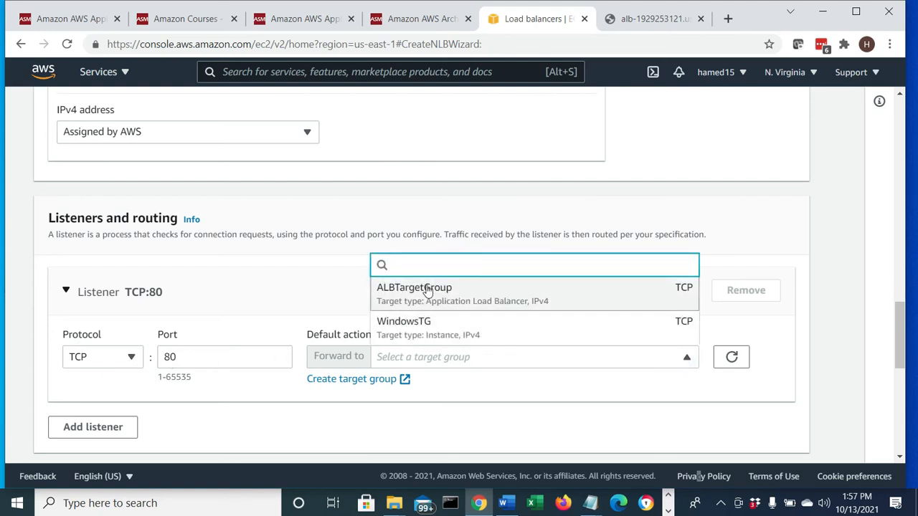
left_click(468, 295)
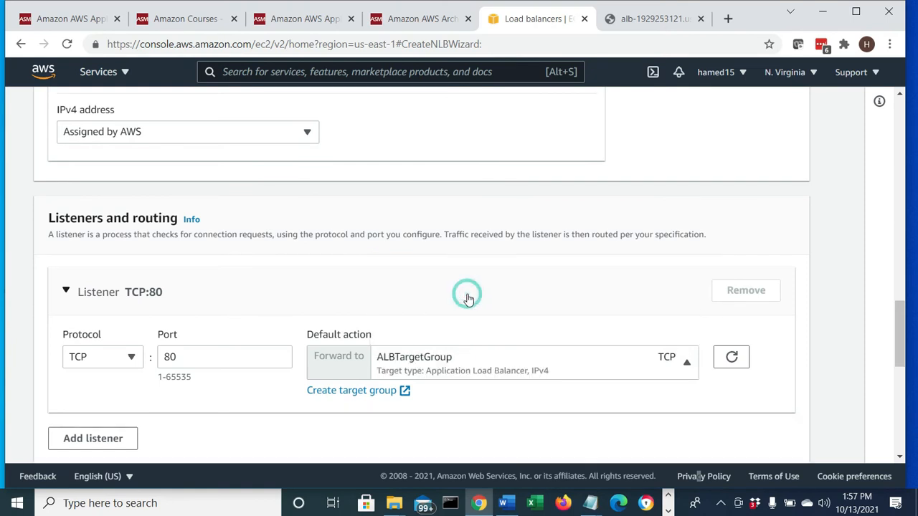
- Add a second TCP listener on port 8080 that forwards to the WindowsTG target group
left_click(115, 441)
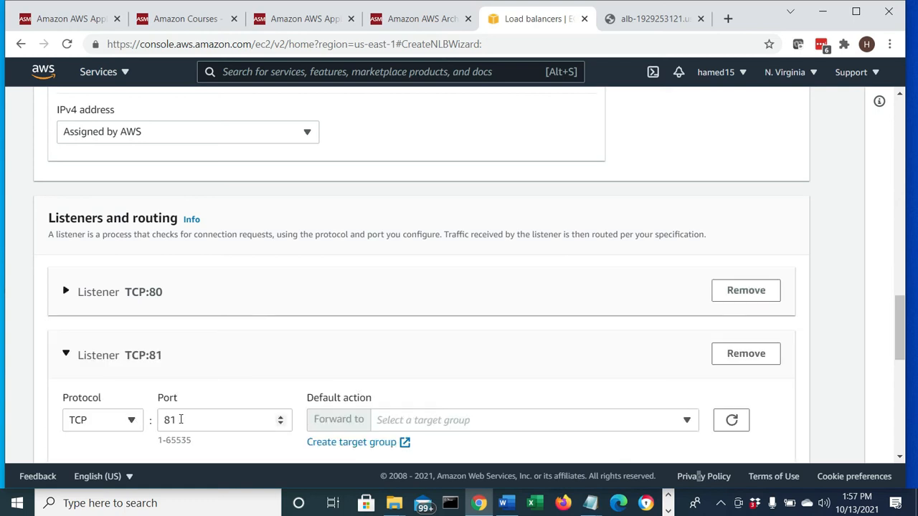
left_click_drag(180, 419, 170, 419)
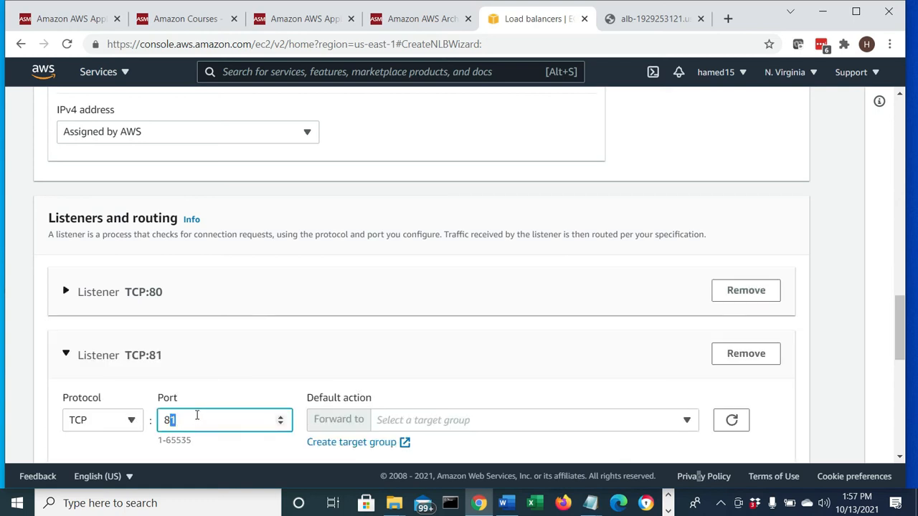
type("080")
left_click(688, 425)
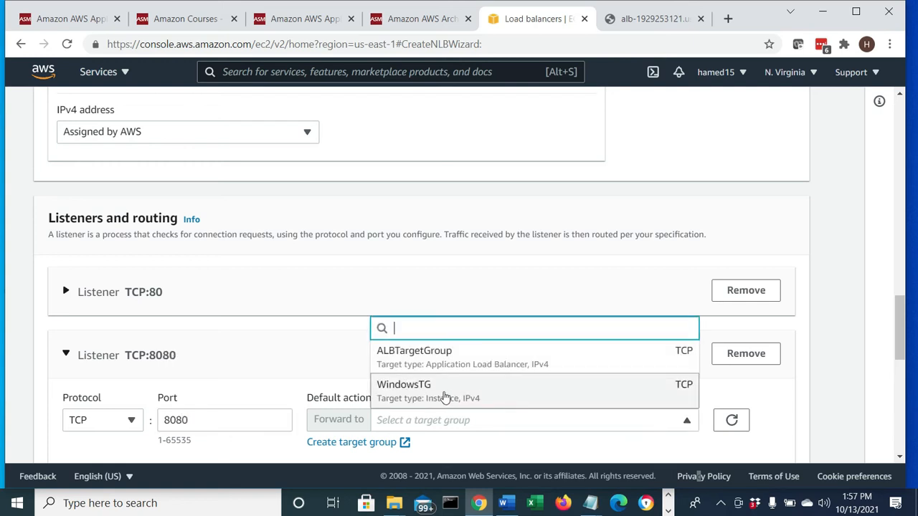
left_click(444, 395)
- Review the configuration summary and create the NLBwithALB network load balancer
scroll(443, 396, "down", 2)
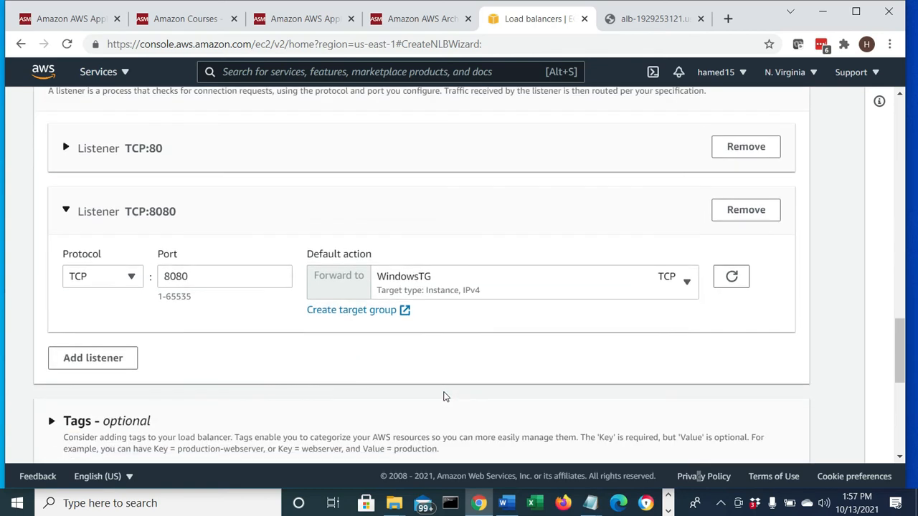
scroll(443, 396, "down", 7)
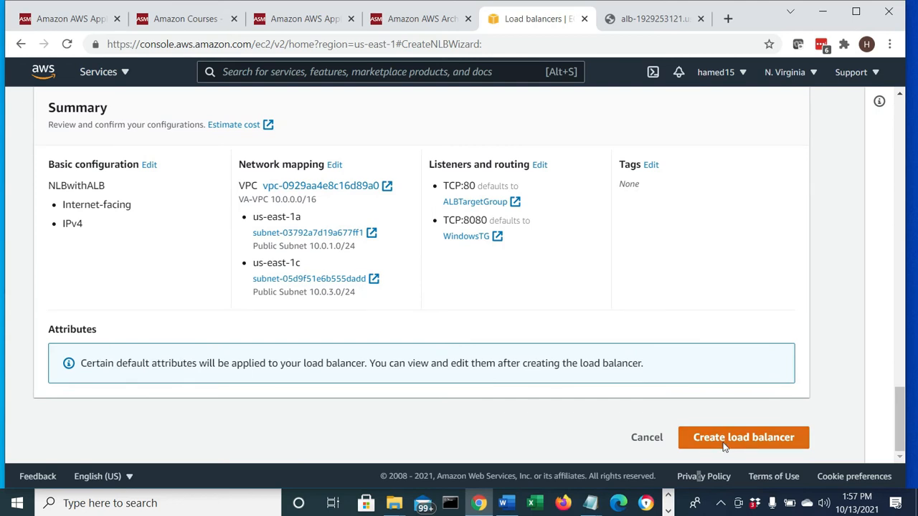
left_click(724, 445)
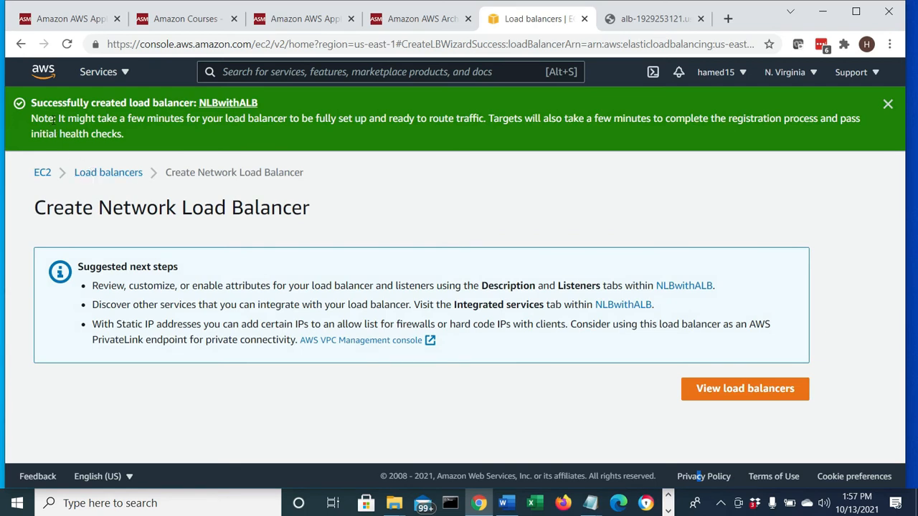
- View the load balancers list without the NLBwithALB search filter and check the new load balancer's state
left_click_drag(55, 119, 102, 118)
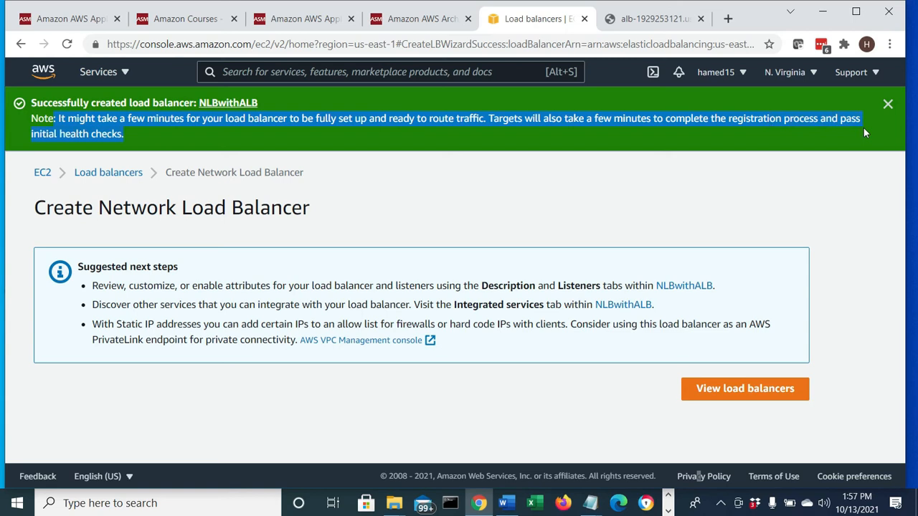
left_click(745, 399)
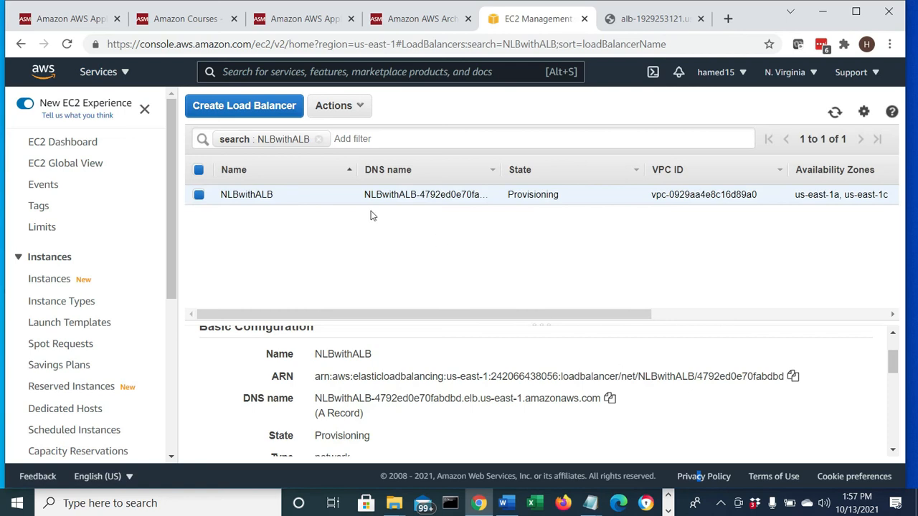
left_click(318, 140)
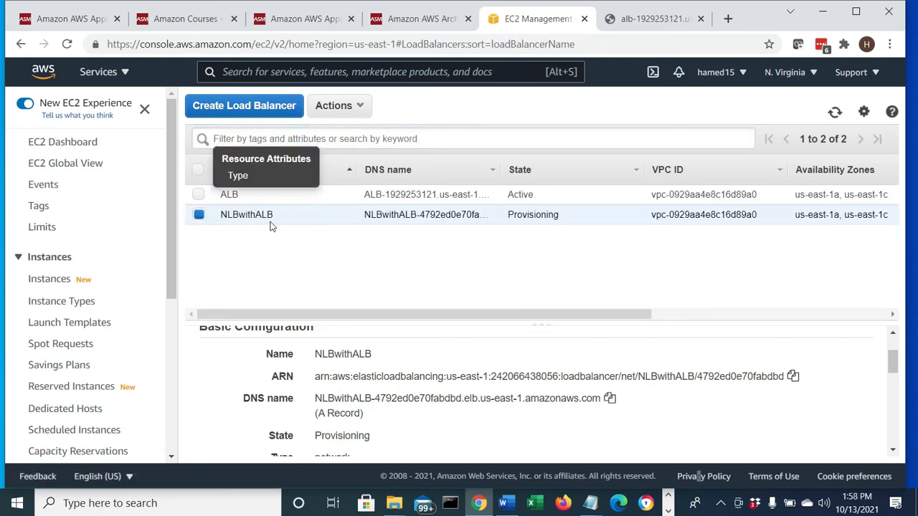
scroll(518, 416, "up", 1)
left_click_drag(560, 214, 506, 217)
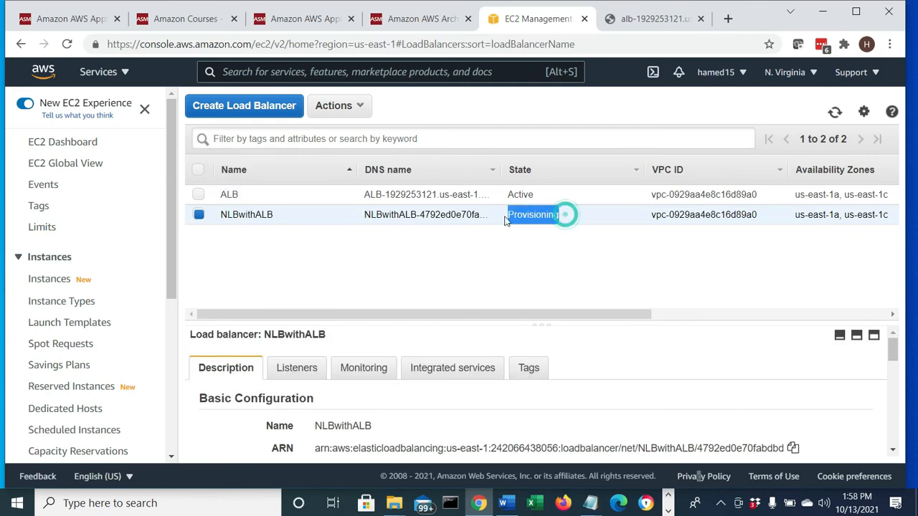
- Read Step8 about checking the target groups in the Word instructions, and return to the AWS console
left_click(503, 502)
scroll(482, 448, "down", 2)
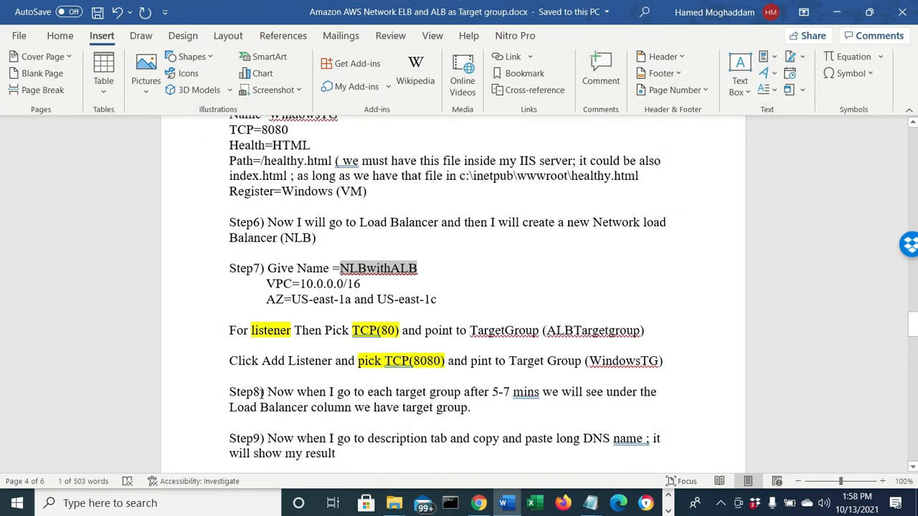
left_click_drag(267, 392, 648, 395)
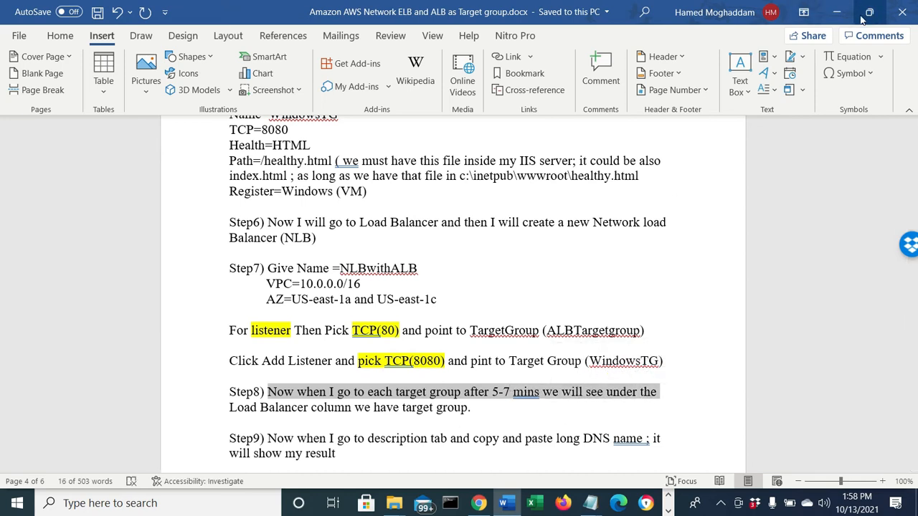
left_click(836, 16)
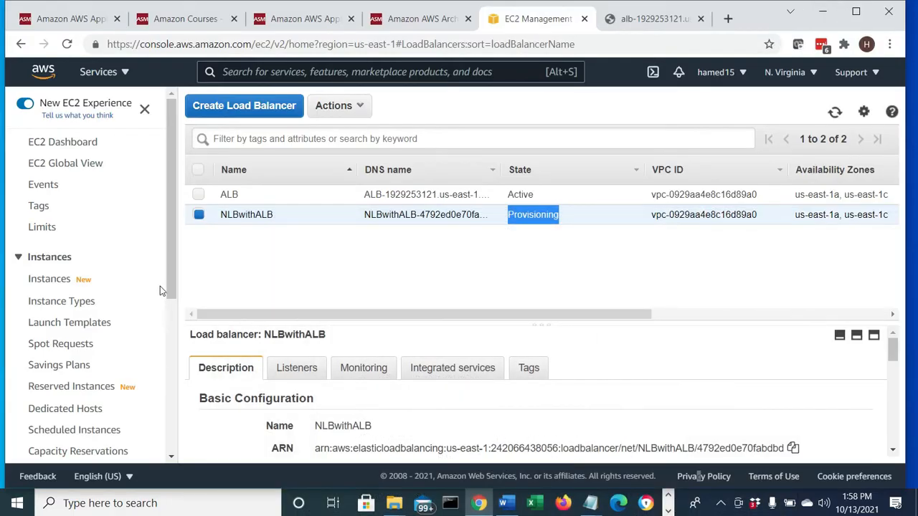
- Open the EC2 target groups list and check which load balancer ALBTargetGroup and WindowsTG are associated with
left_click_drag(168, 264, 169, 420)
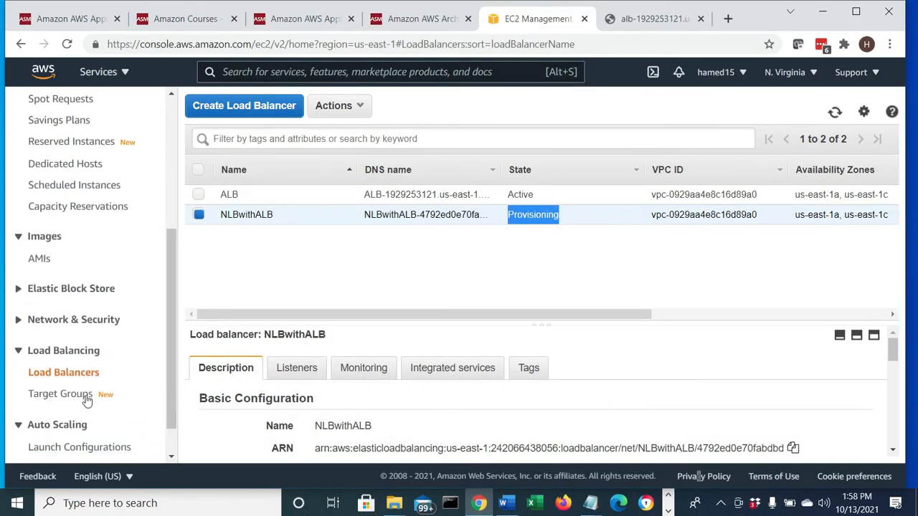
left_click(61, 398)
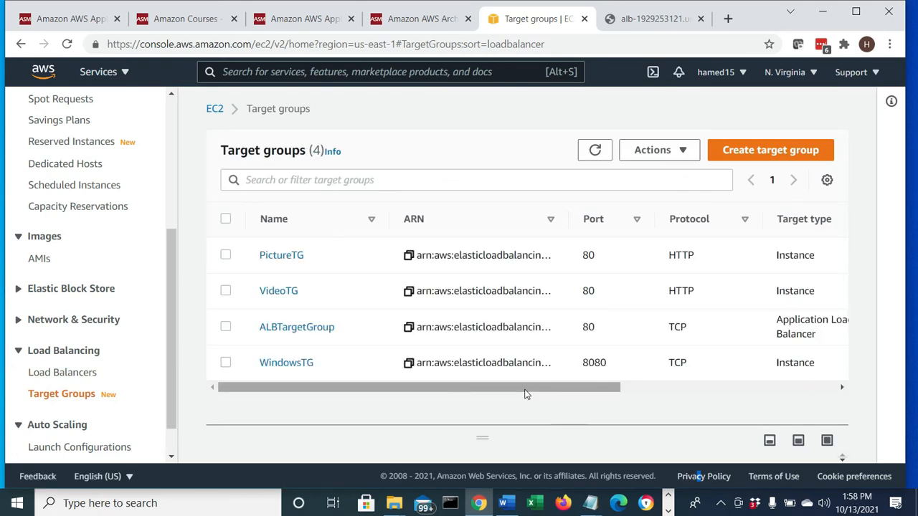
left_click_drag(524, 390, 681, 388)
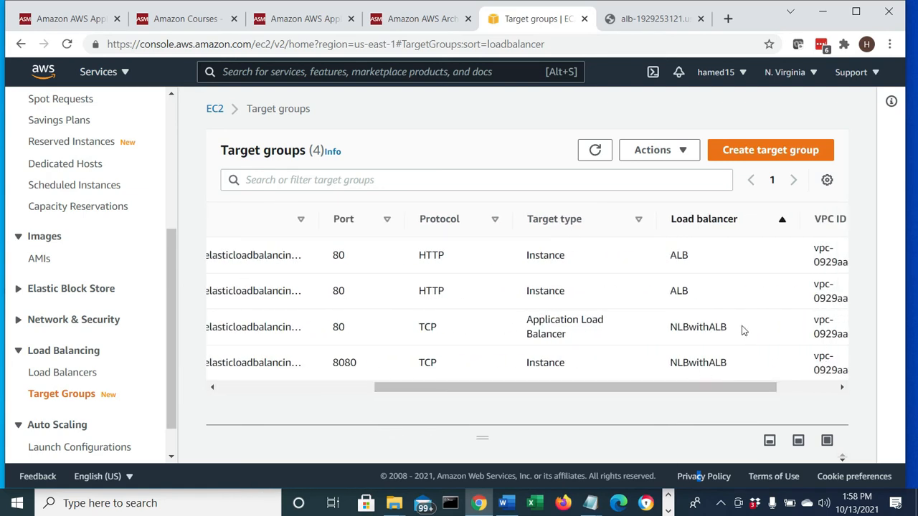
left_click_drag(744, 330, 669, 339)
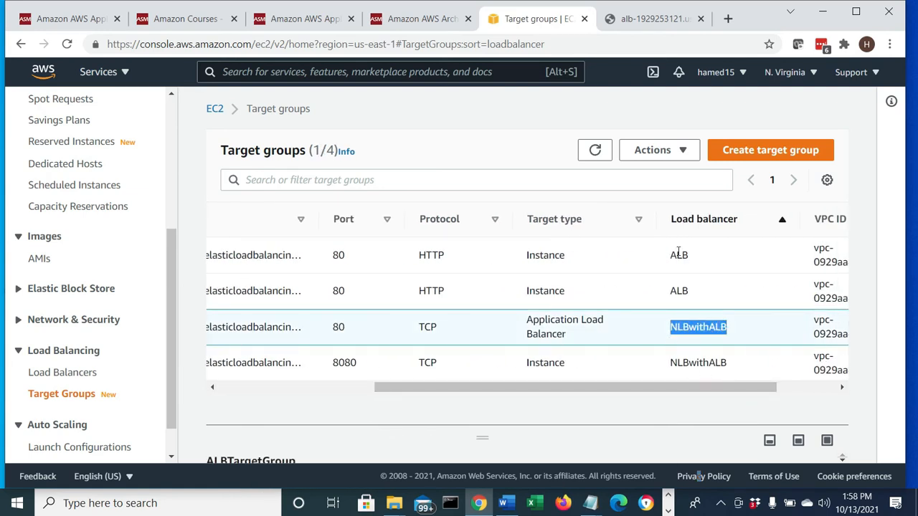
left_click_drag(762, 361, 470, 387)
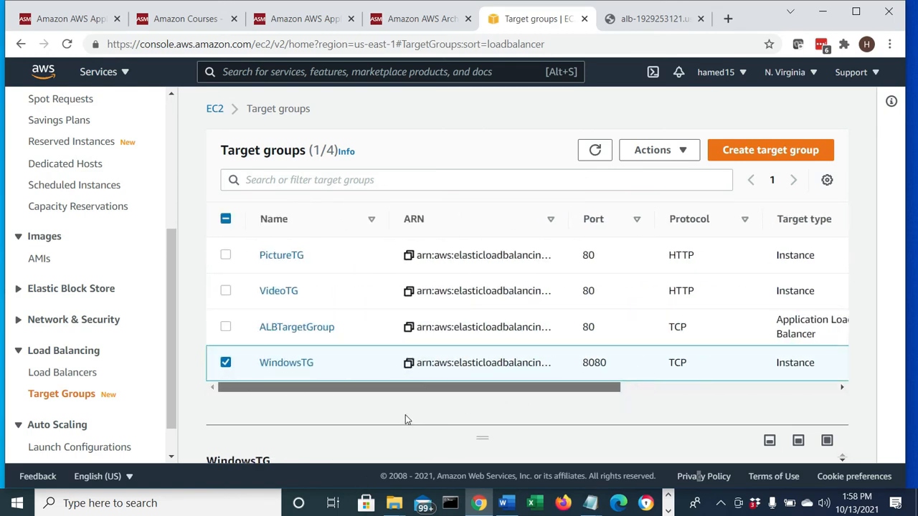
- Compare the target type and associated load balancer of ALBTargetGroup in the target groups list, and leave it unselected
scroll(423, 418, "right", 1)
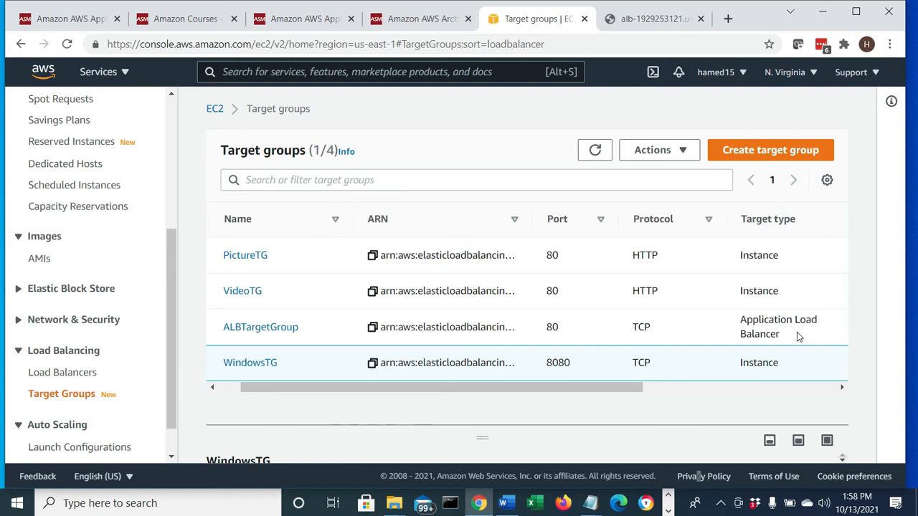
left_click_drag(779, 335, 724, 334)
left_click(579, 386)
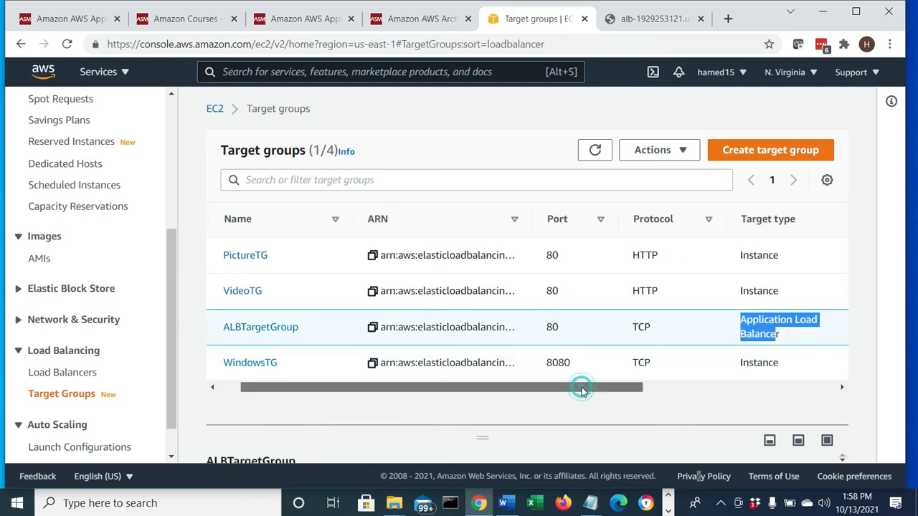
left_click_drag(290, 380, 649, 328)
left_click(725, 324)
left_click_drag(586, 394, 333, 402)
left_click(225, 327)
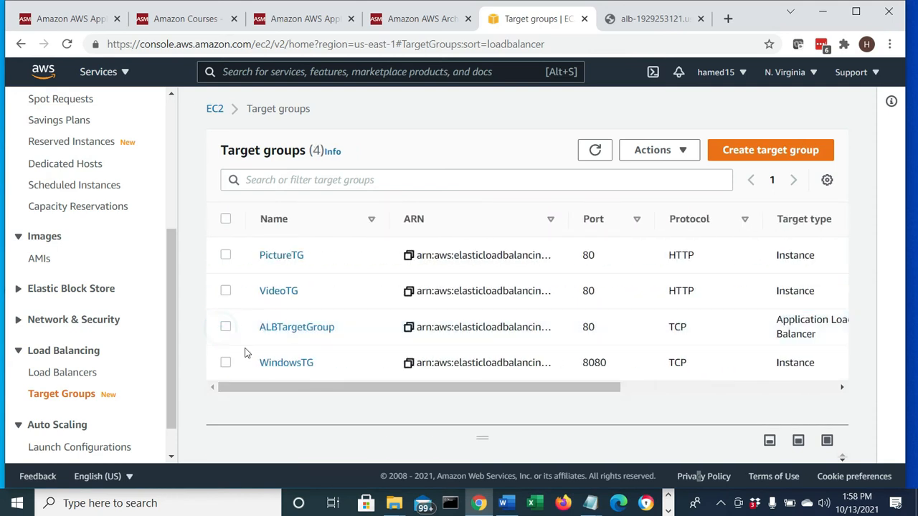
- Open the WindowsTG target group's details and examine its target health counts and registered targets
left_click(281, 365)
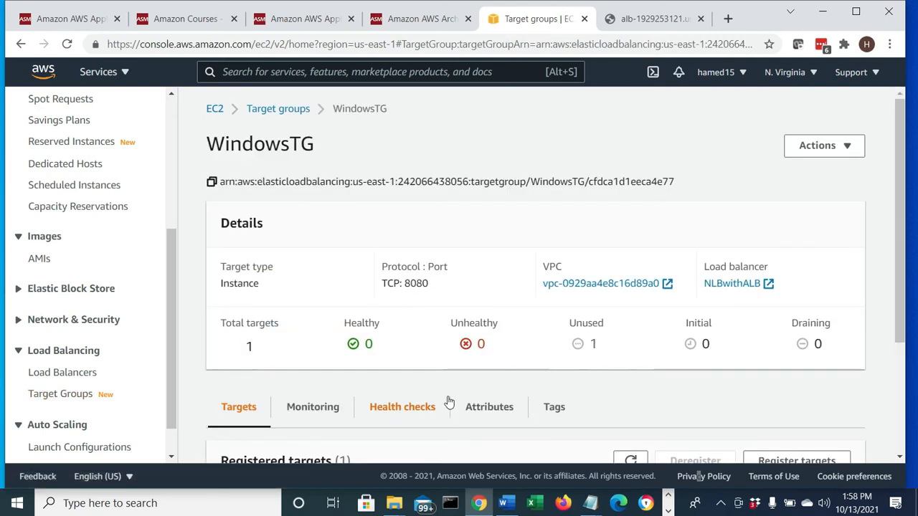
scroll(449, 403, "down", 1)
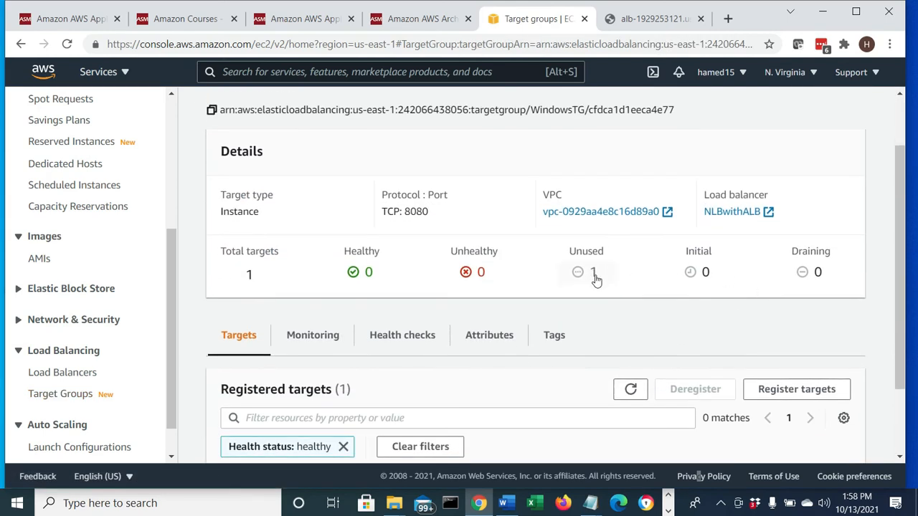
scroll(596, 281, "down", 2)
scroll(596, 267, "up", 1)
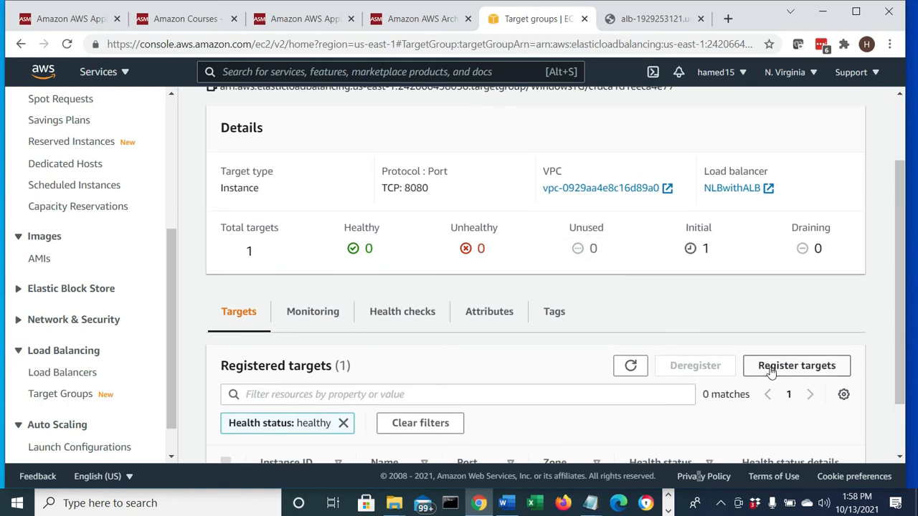
scroll(770, 373, "up", 2)
scroll(769, 387, "down", 2)
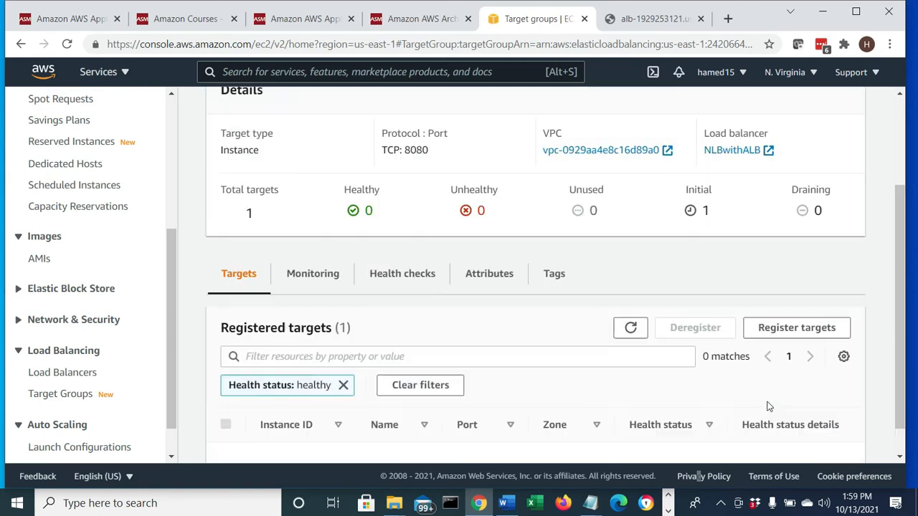
- Try to include the WindowServer instance on port 8080 as a pending target of WindowsTG, and cancel the registration
left_click(784, 297)
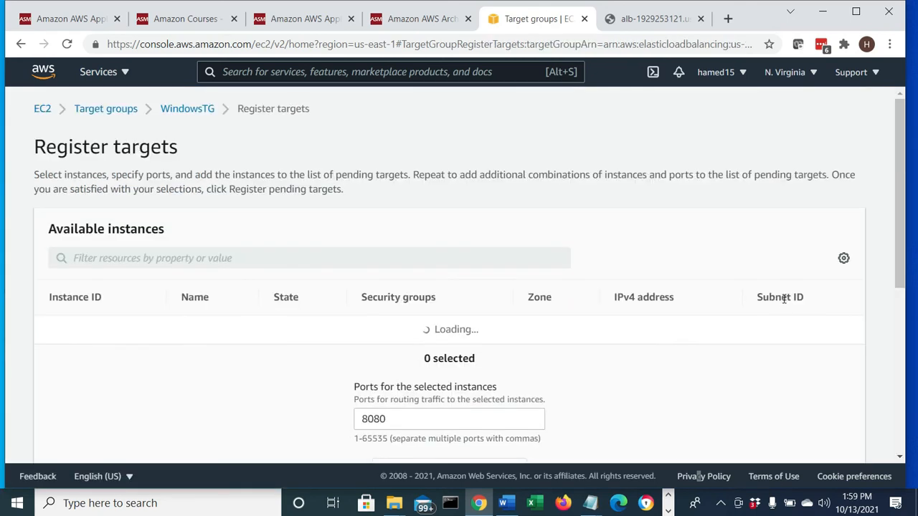
scroll(543, 391, "down", 3)
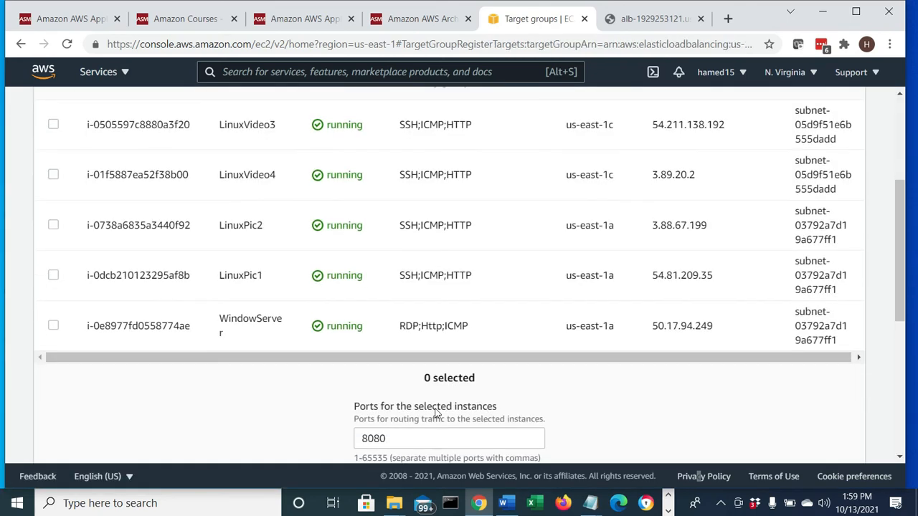
left_click(56, 329)
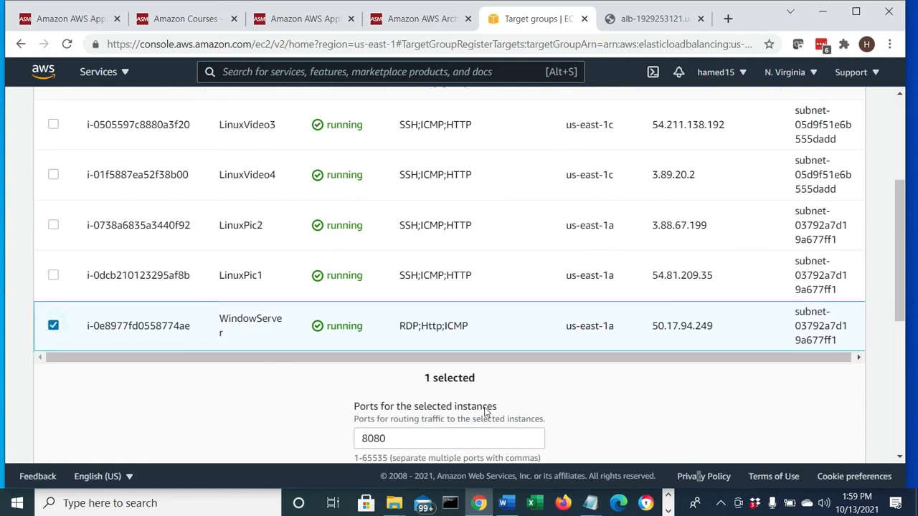
scroll(486, 412, "down", 3)
left_click(430, 274)
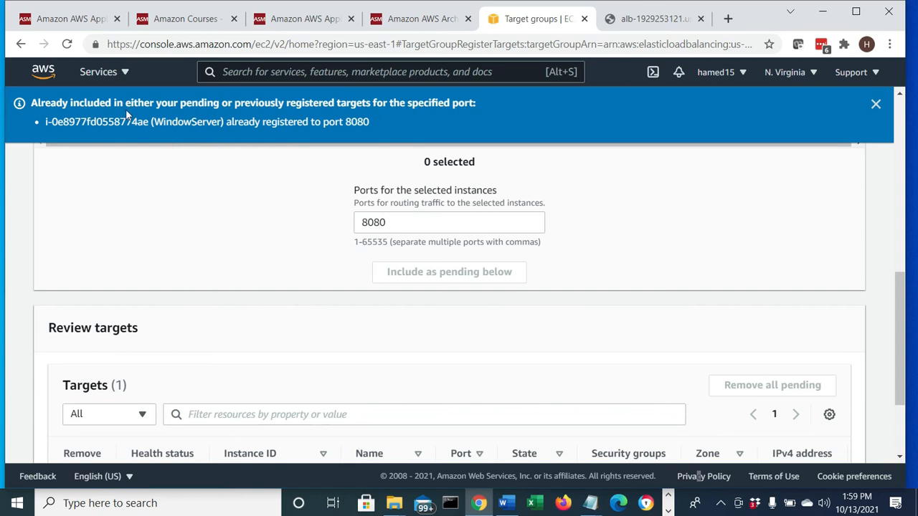
left_click_drag(126, 108, 422, 111)
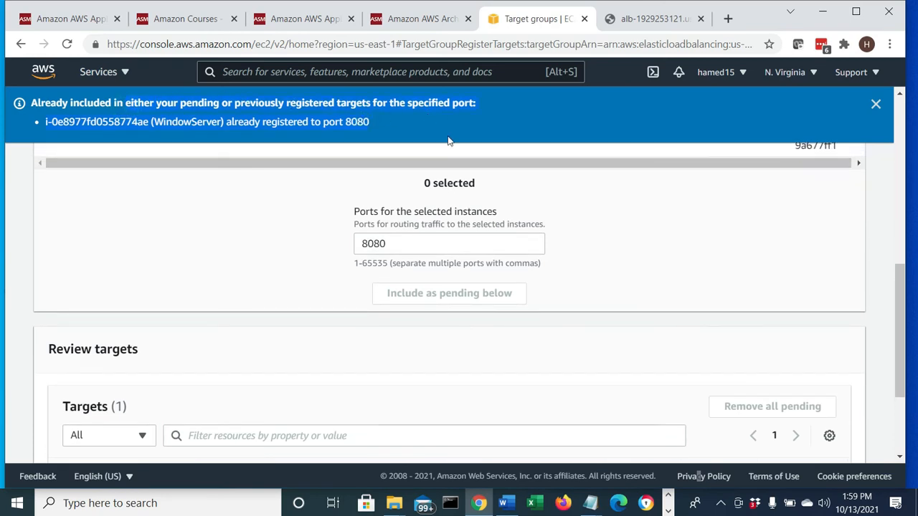
scroll(448, 141, "down", 2)
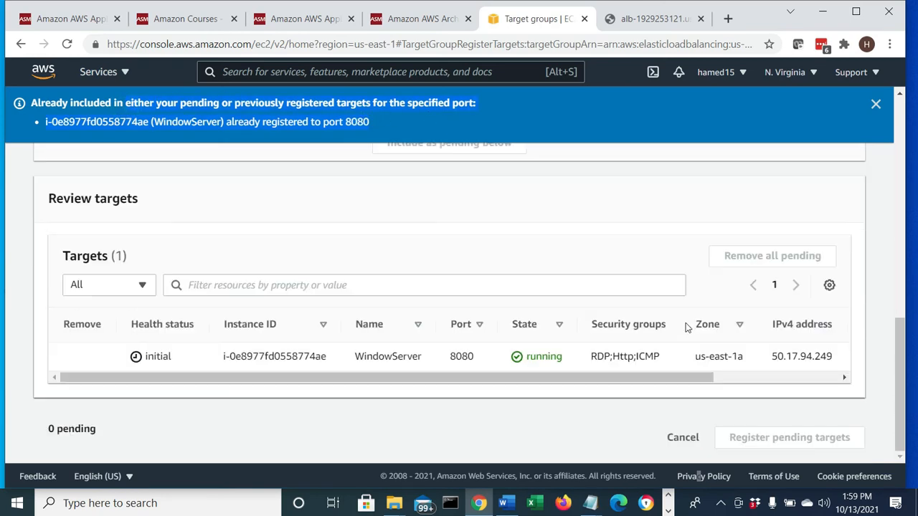
left_click(686, 437)
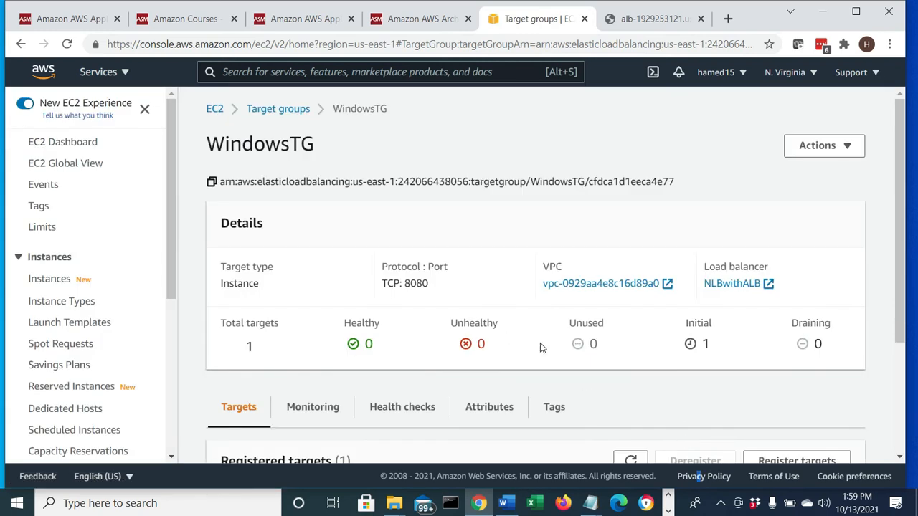
- Refresh the registered targets of WindowsTG and check the target's health status
scroll(542, 357, "down", 2)
left_click(629, 294)
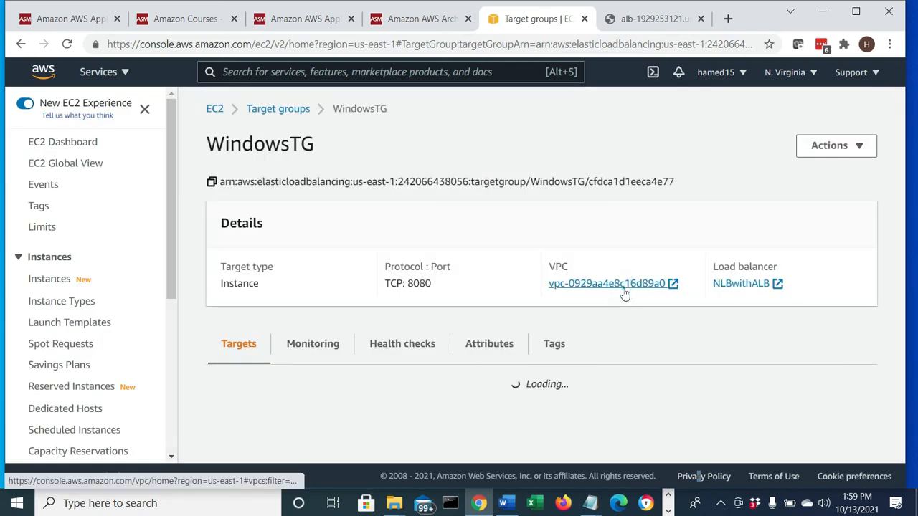
scroll(645, 360, "down", 3)
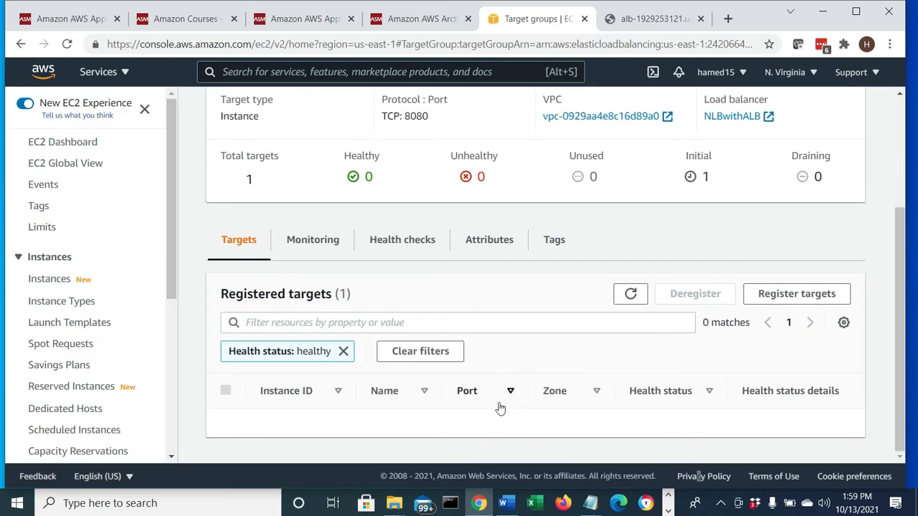
scroll(499, 408, "up", 2)
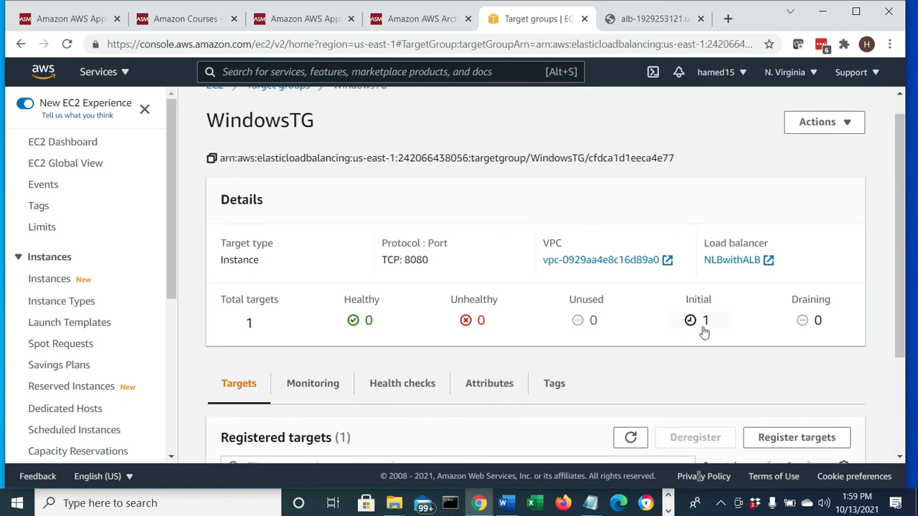
- Review the target health counts and the registered targets section in WindowsTG's details
scroll(707, 324, "down", 2)
scroll(703, 303, "up", 1)
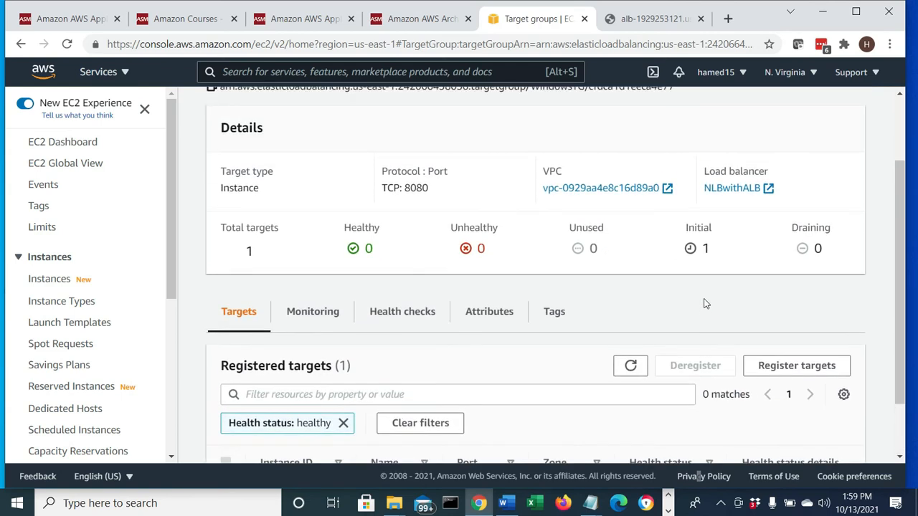
scroll(708, 278, "up", 2)
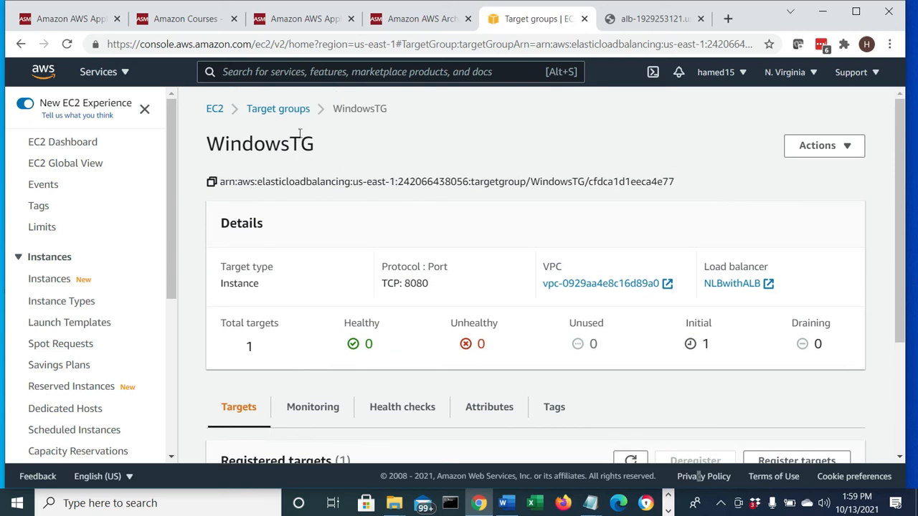
- Open ALBTargetGroup from the target groups list and check the health status of its registered Application Load Balancer
left_click(284, 109)
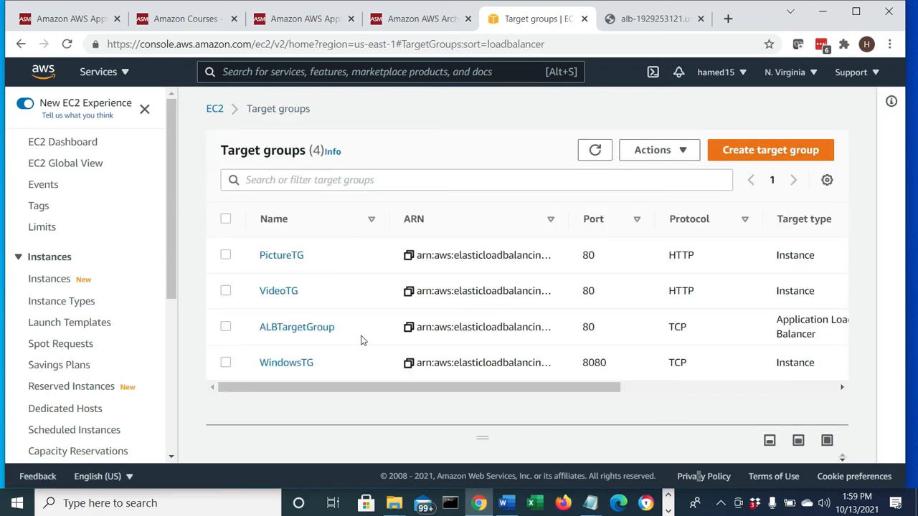
left_click(288, 327)
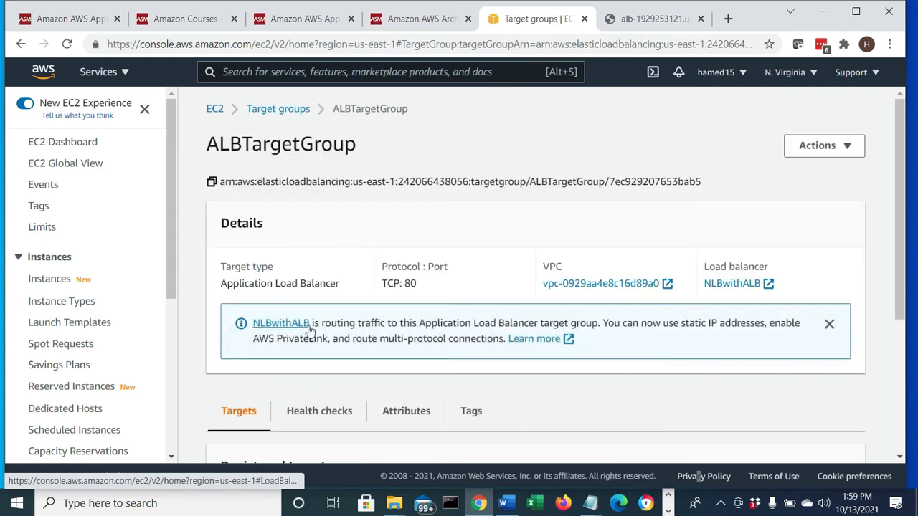
scroll(599, 361, "down", 2)
scroll(598, 361, "down", 1)
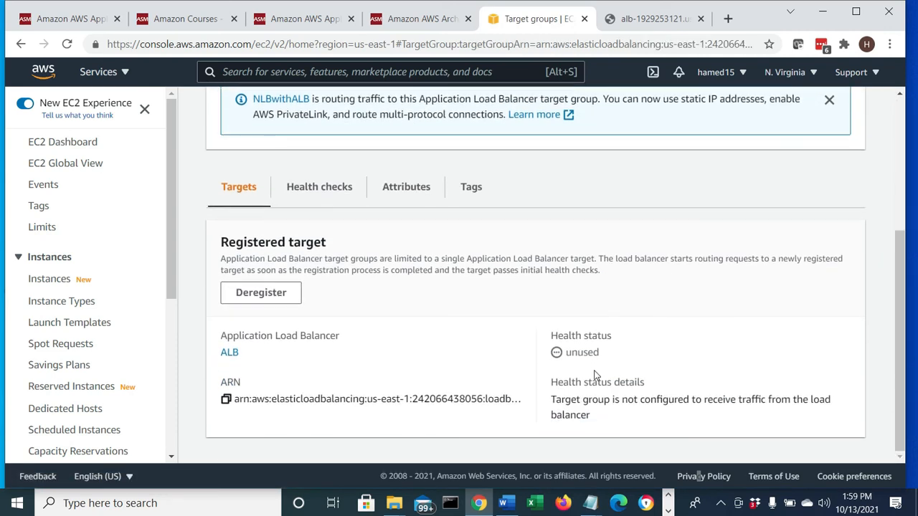
scroll(594, 375, "up", 3)
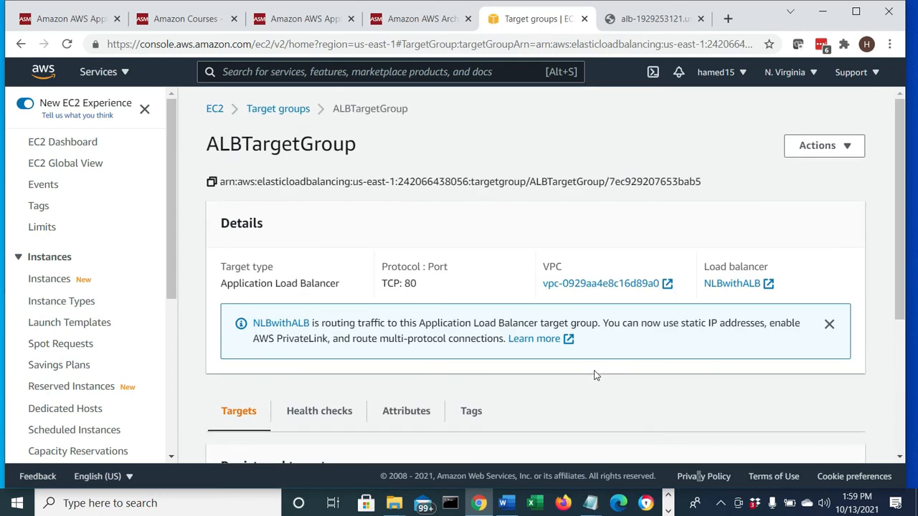
scroll(594, 375, "down", 2)
scroll(594, 375, "down", 1)
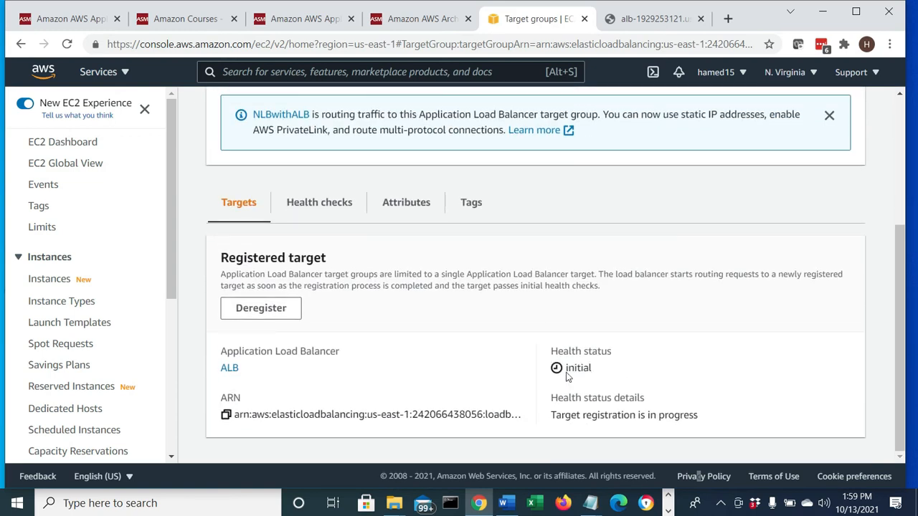
scroll(570, 374, "up", 3)
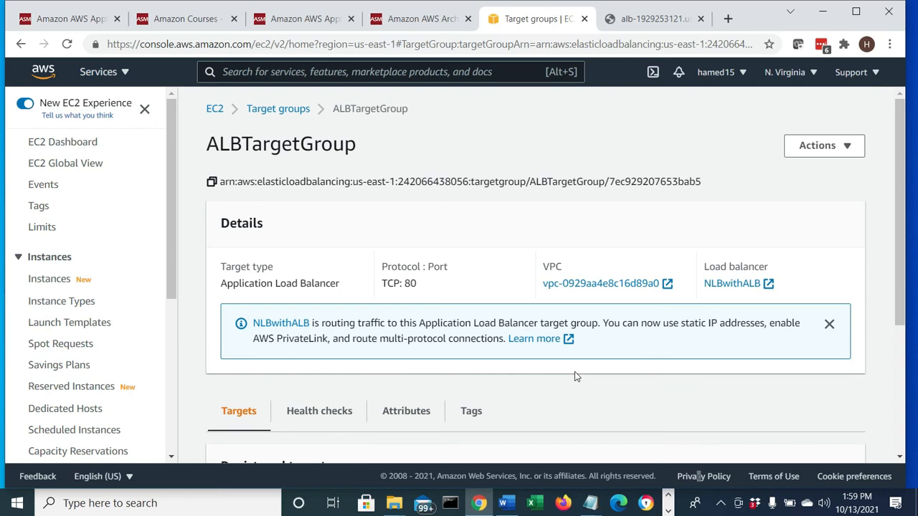
scroll(574, 373, "down", 3)
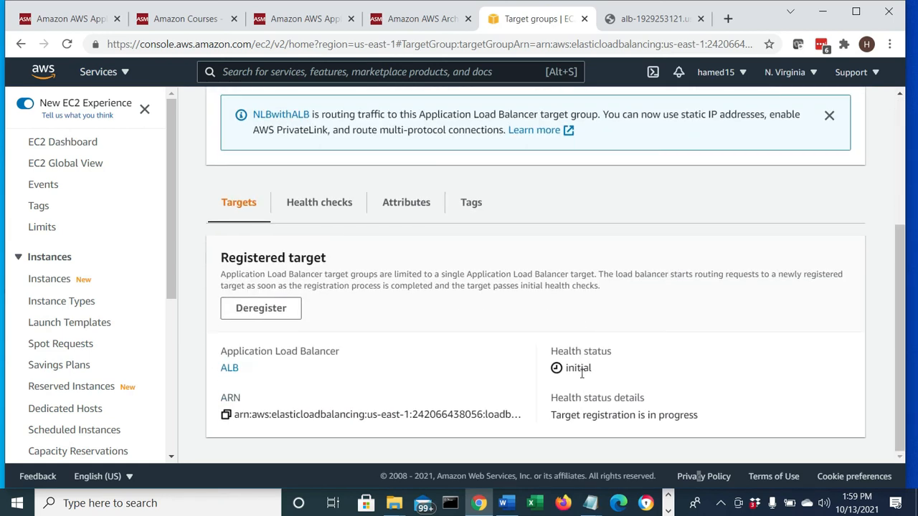
- Switch to the Word lab document and mark "each target group after 5-7 mins" in Step8, briefly rechecking the target status in Chrome
left_click(505, 502)
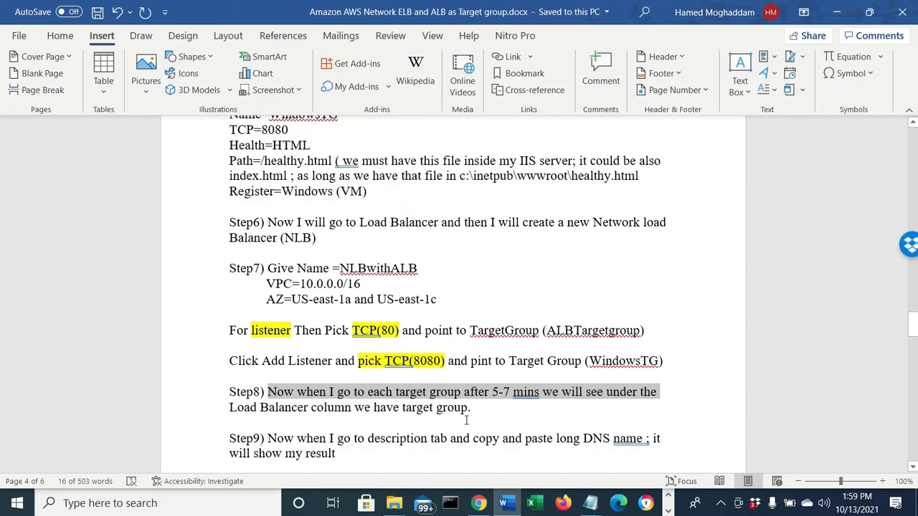
left_click(314, 399)
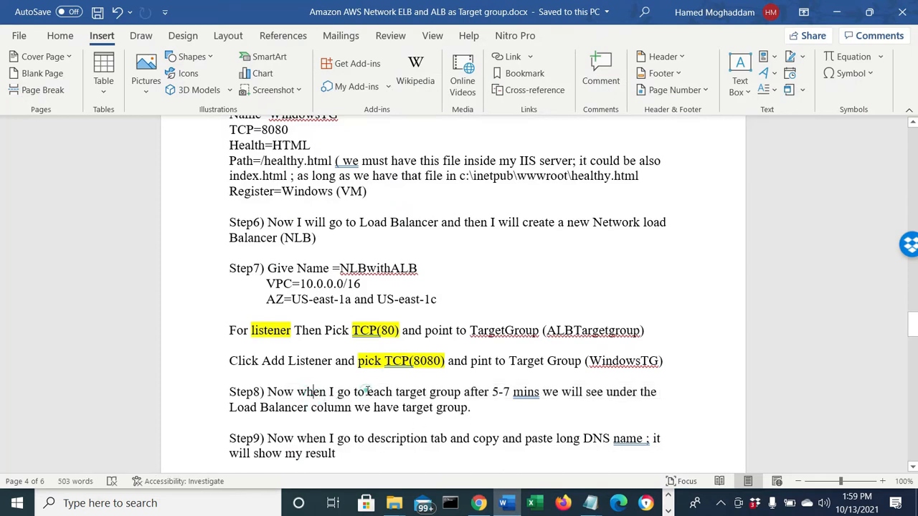
left_click_drag(367, 392, 539, 392)
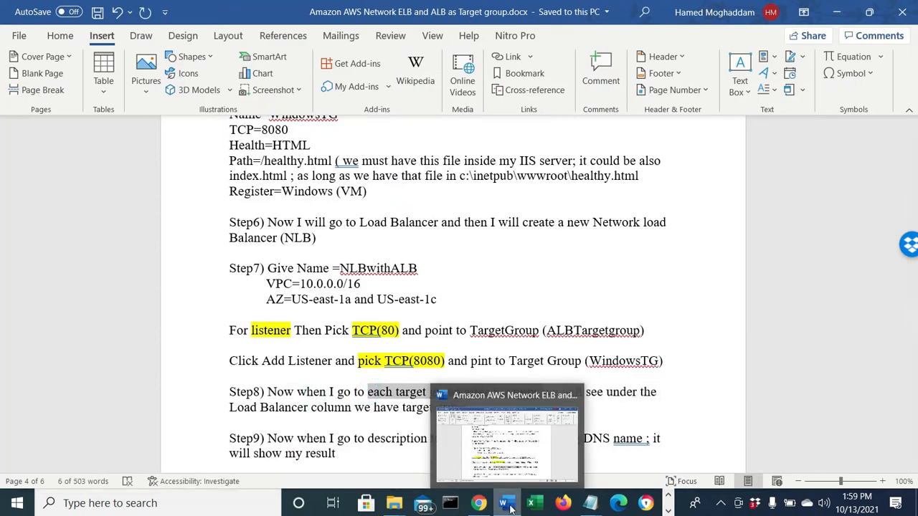
left_click(479, 503)
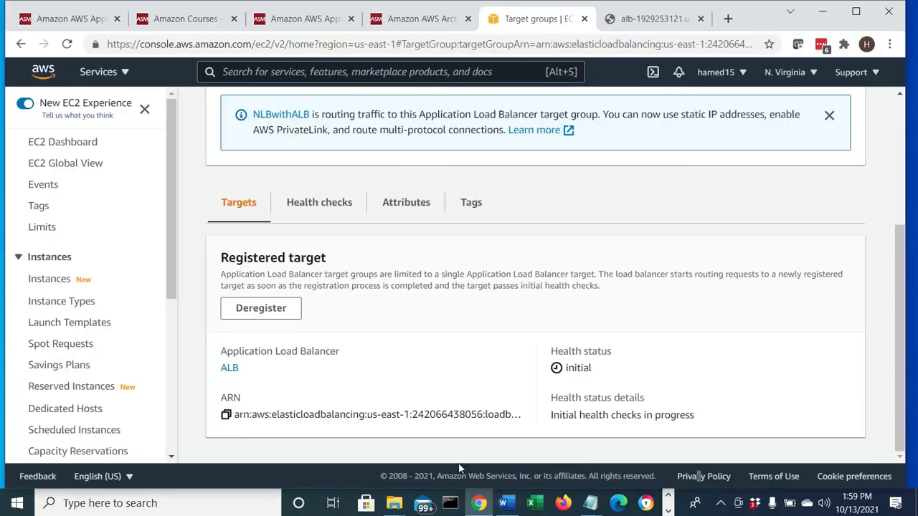
left_click(504, 502)
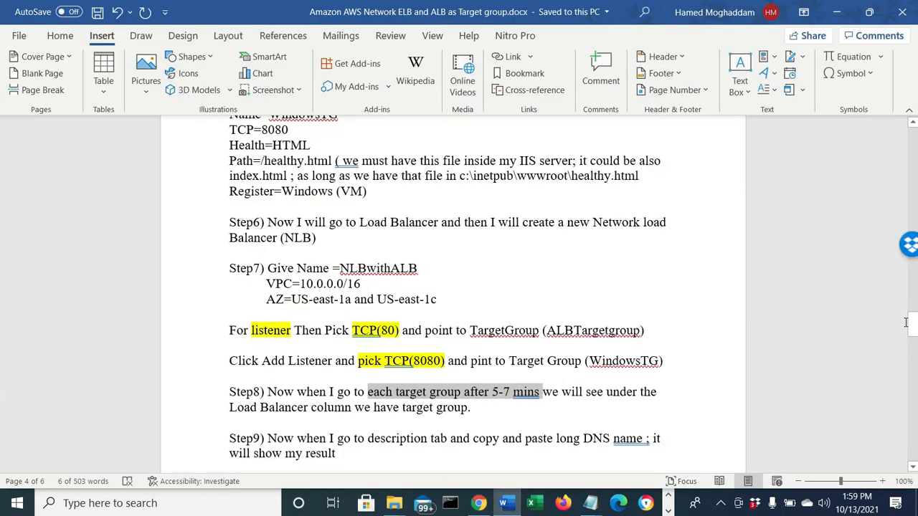
- Examine the Network Load Balancer architecture diagram and the Application Load Balancer target group diagram on the document's first two pages
left_click_drag(912, 324, 882, 143)
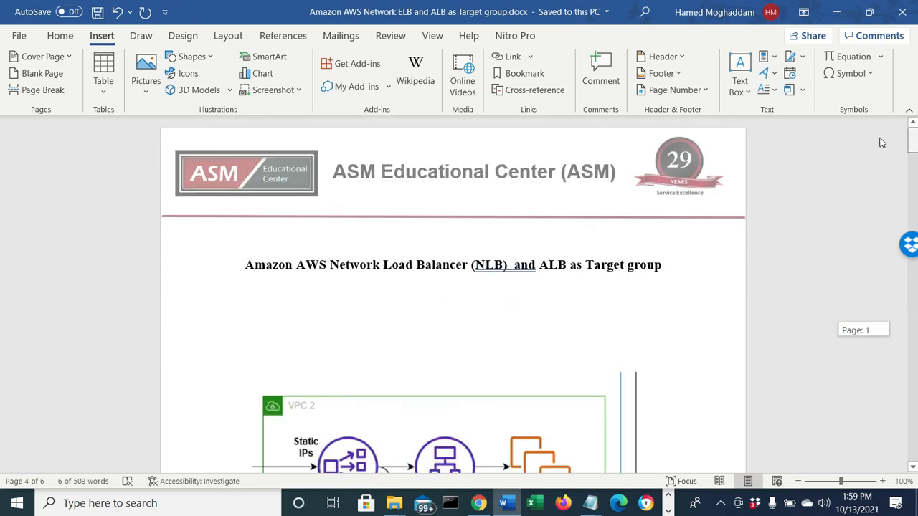
scroll(721, 260, "down", 5)
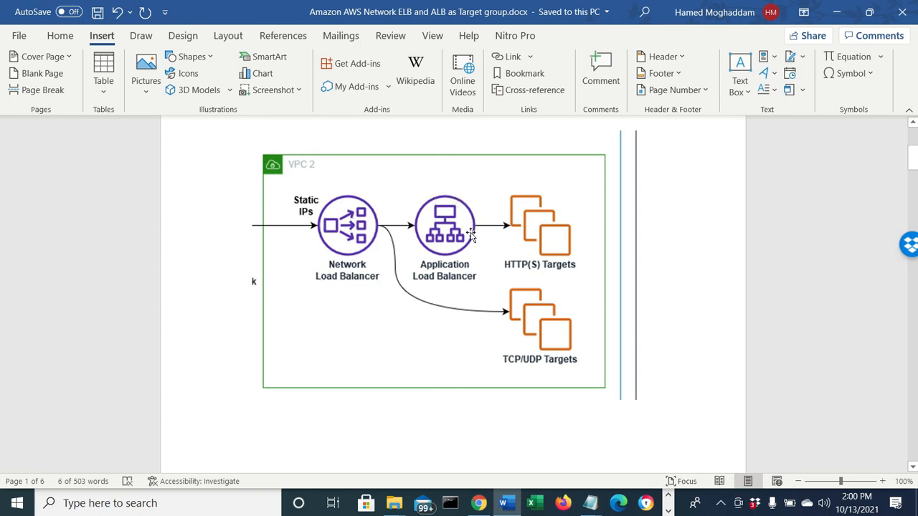
scroll(493, 289, "down", 11)
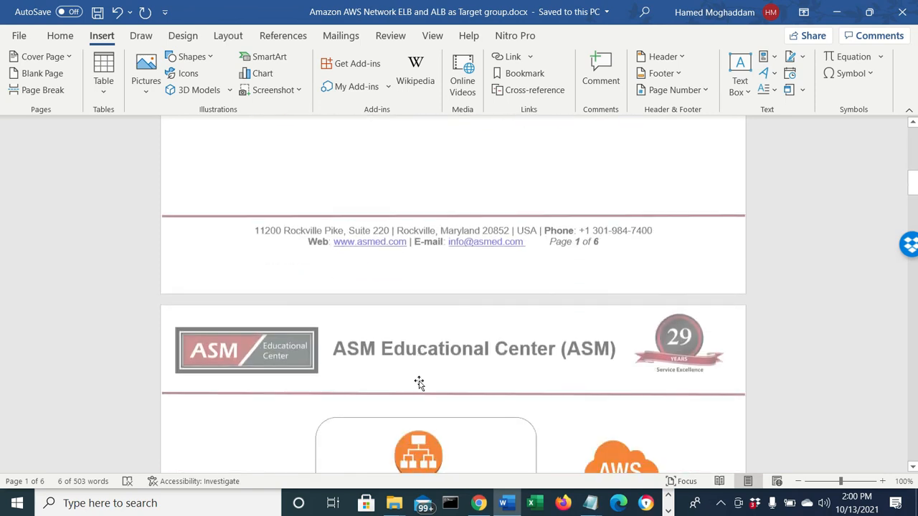
scroll(480, 448, "down", 1)
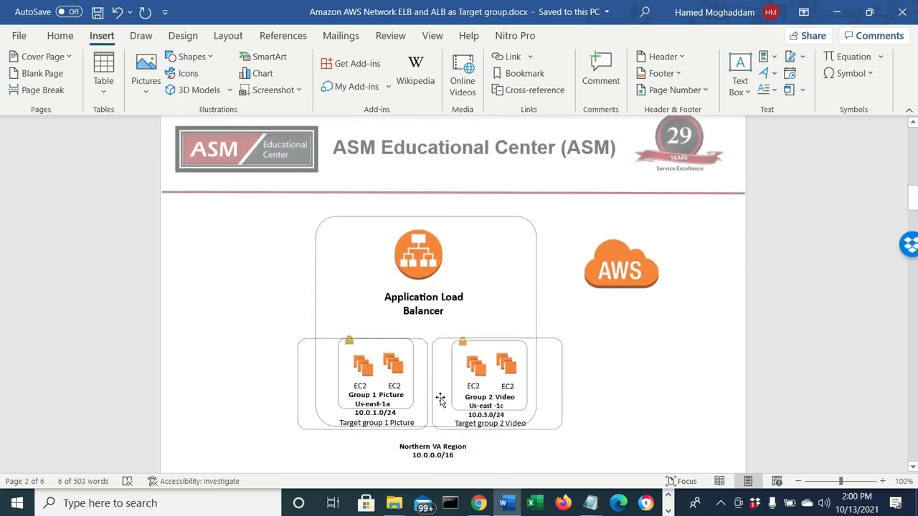
scroll(511, 406, "up", 8)
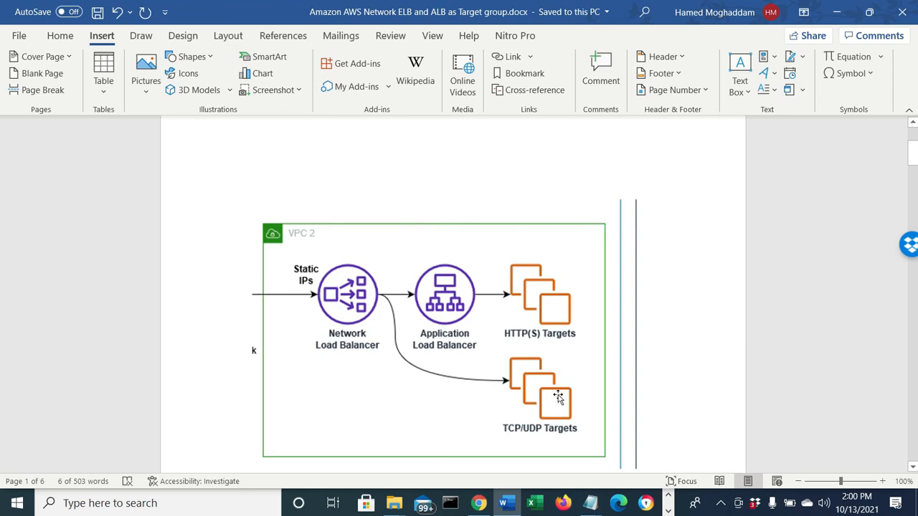
- Review the TCP(80) and TCP(8080) listener instructions, the Step8 target group note and the Step9 DNS name instruction, marking each passage
scroll(557, 400, "down", 8)
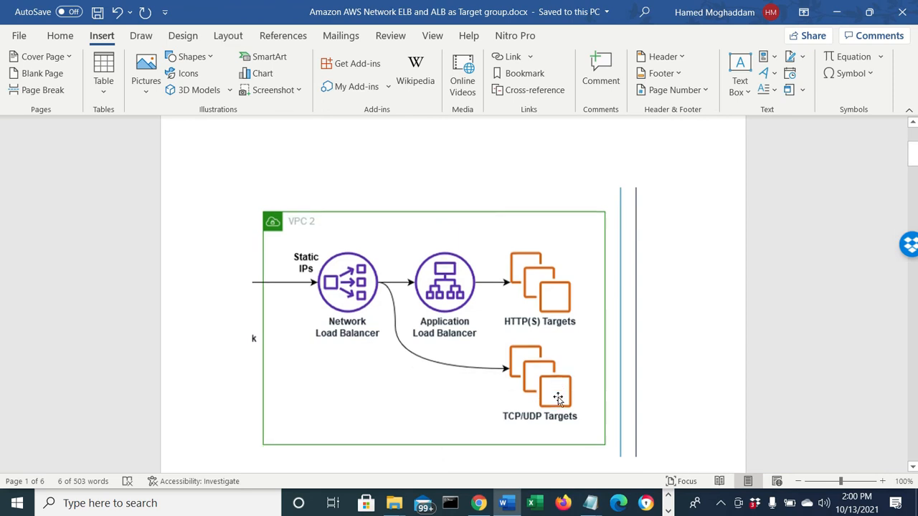
scroll(557, 410, "down", 11)
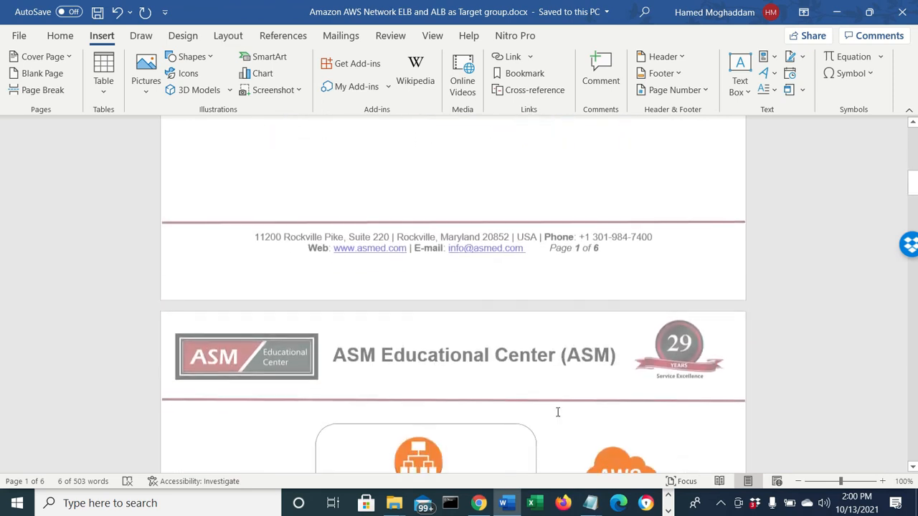
scroll(557, 414, "down", 3)
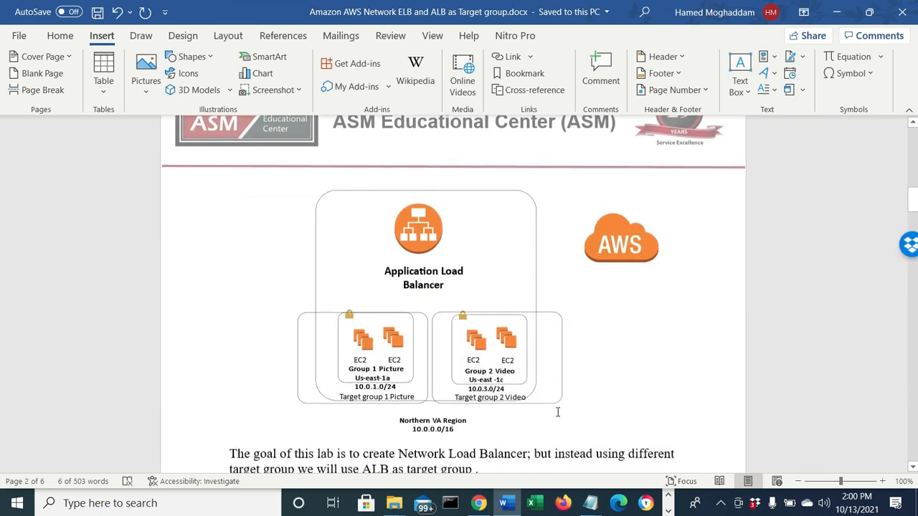
scroll(557, 412, "down", 20)
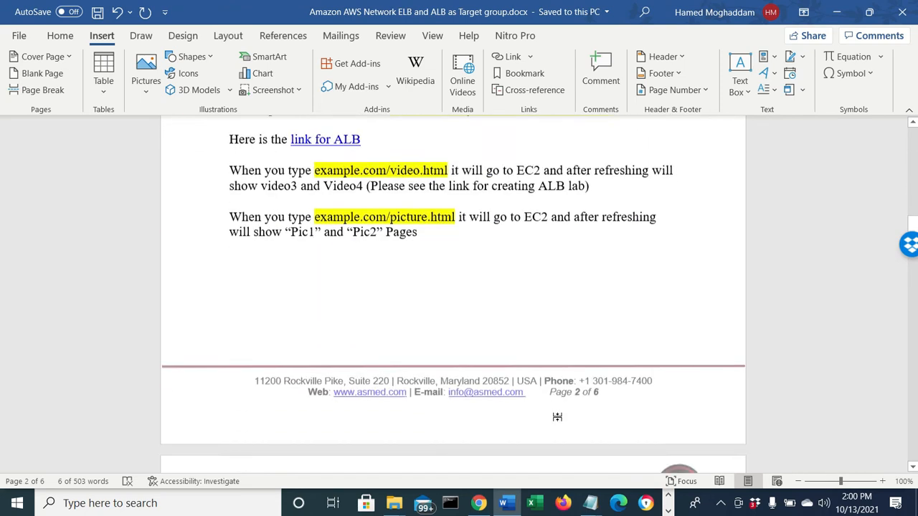
scroll(564, 433, "down", 16)
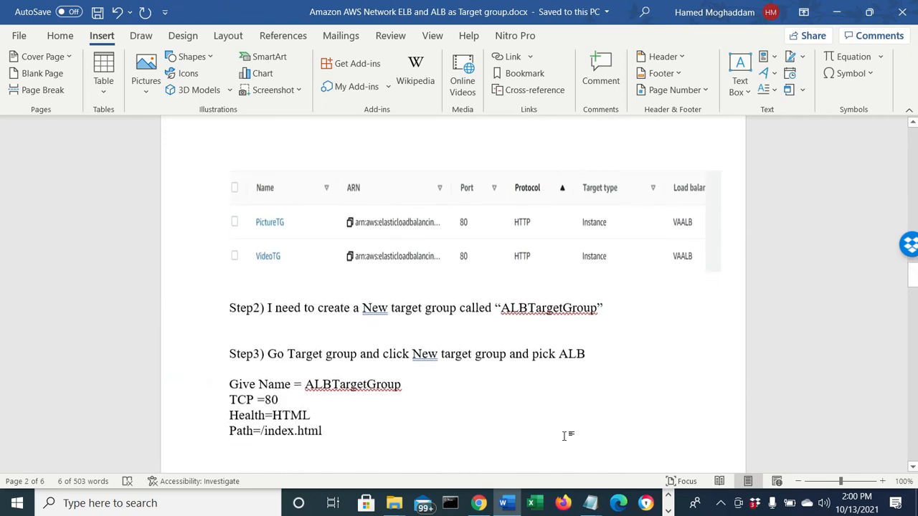
scroll(564, 436, "down", 15)
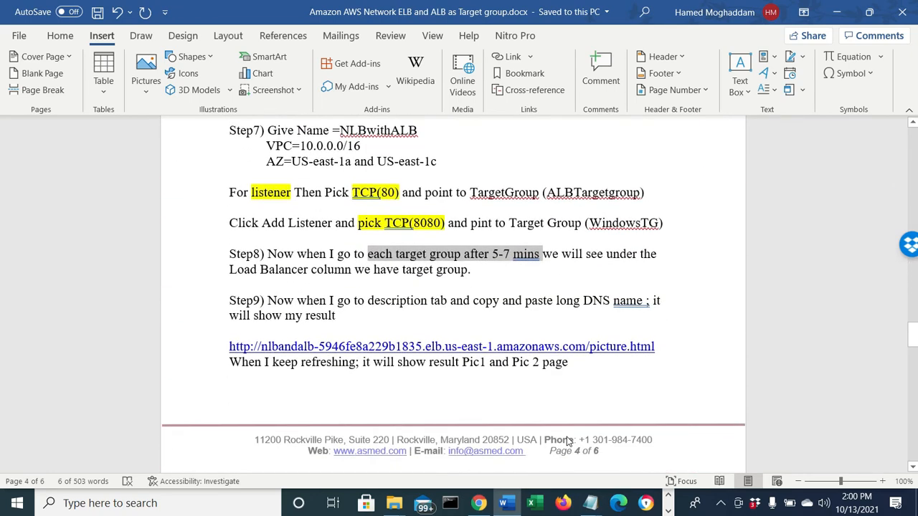
scroll(355, 309, "up", 1)
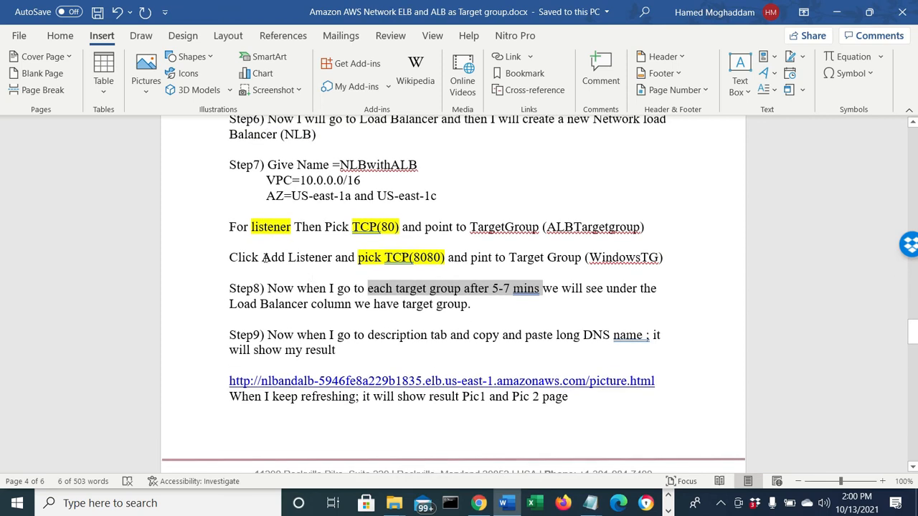
left_click_drag(355, 251, 667, 256)
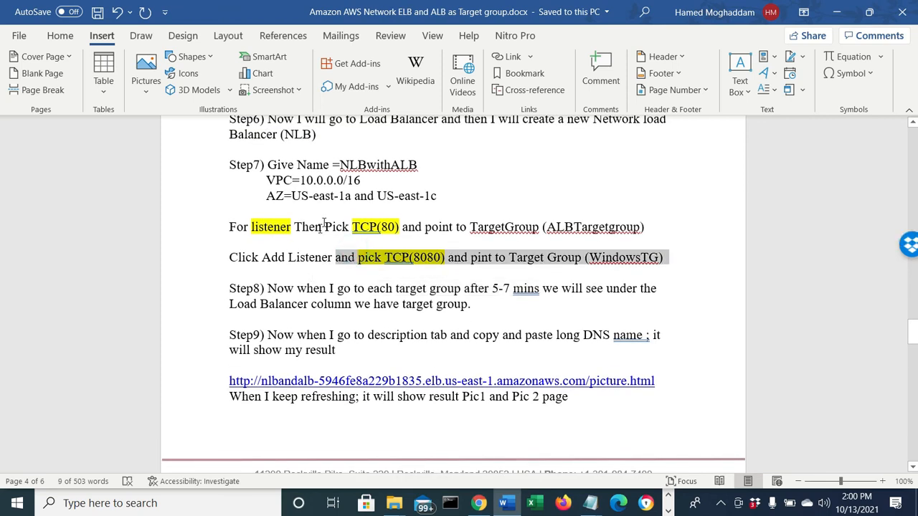
left_click_drag(324, 226, 541, 228)
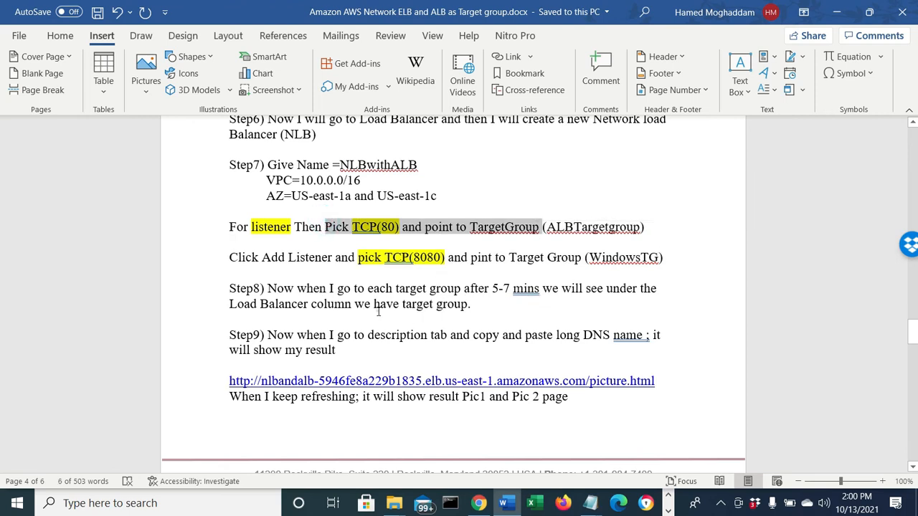
left_click_drag(378, 311, 465, 306)
left_click_drag(306, 336, 396, 346)
left_click_drag(453, 340, 648, 337)
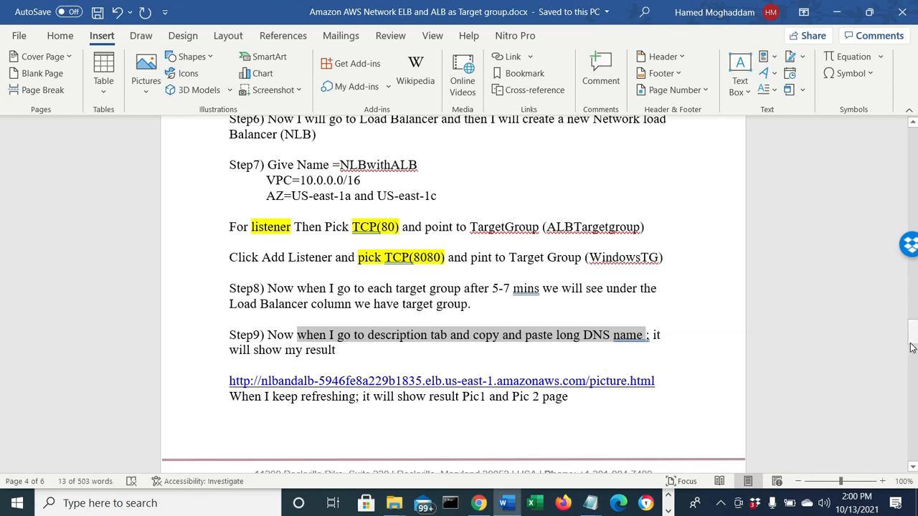
- Go back to the document's opening diagrams and trace the path from the Network Load Balancer to the picture and video target groups
left_click_drag(913, 337, 913, 149)
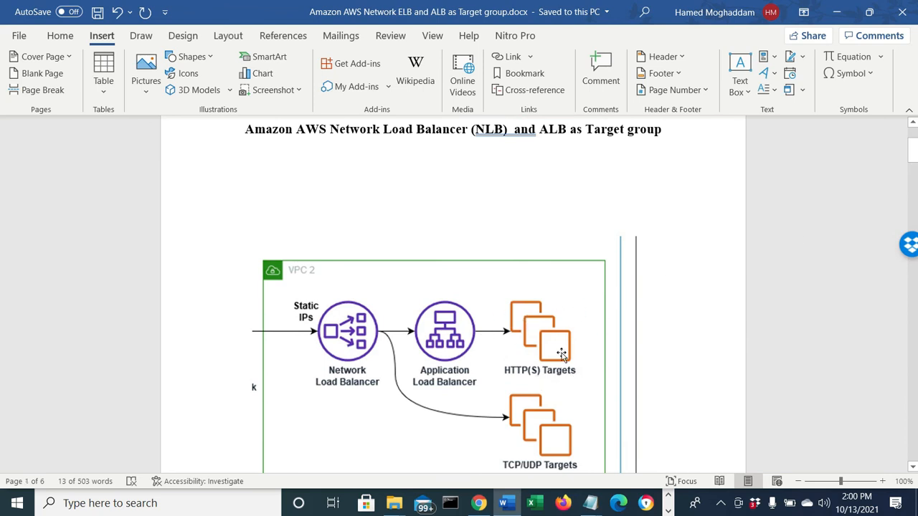
scroll(555, 380, "down", 10)
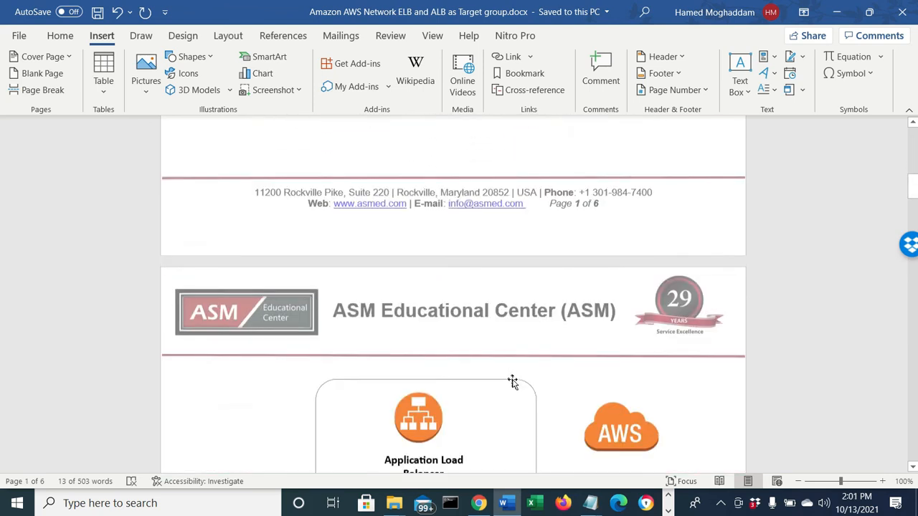
scroll(512, 381, "down", 3)
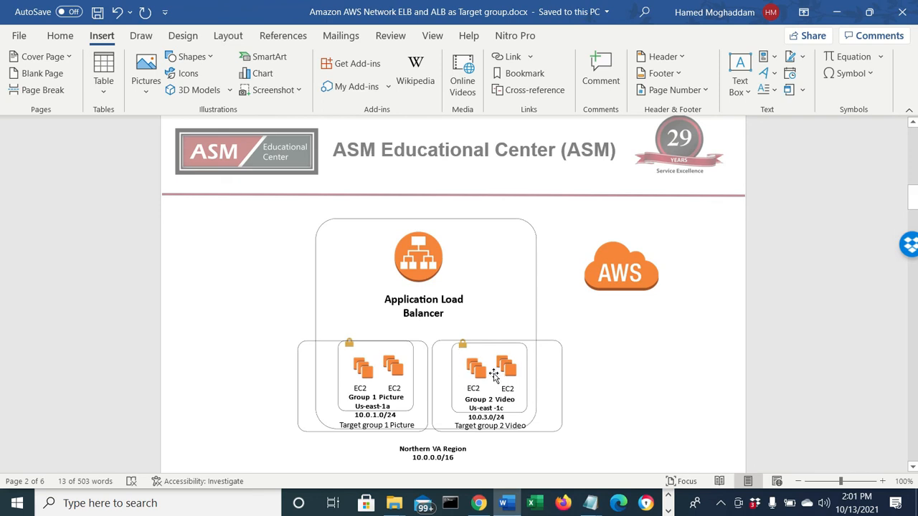
- Switch back to the AWS console in Chrome and open the load balancers list with NLBwithALB's description
left_click(478, 502)
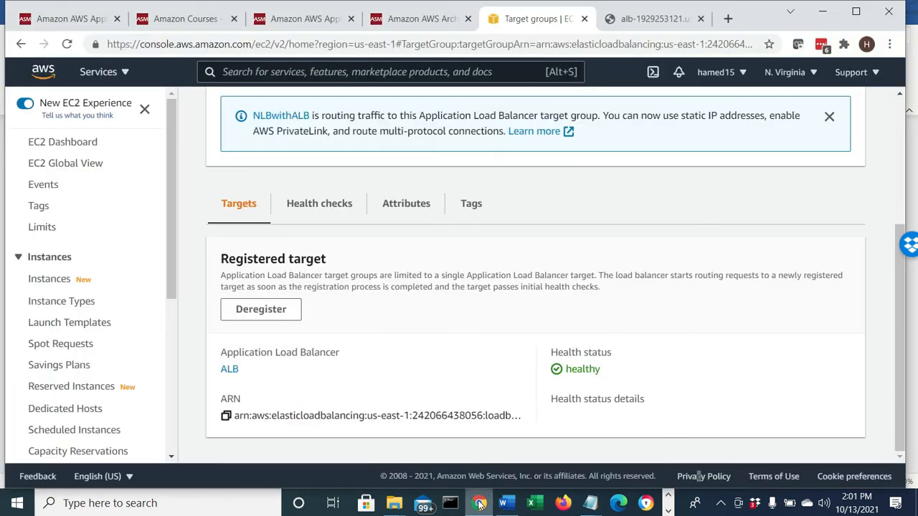
left_click_drag(170, 214, 180, 385)
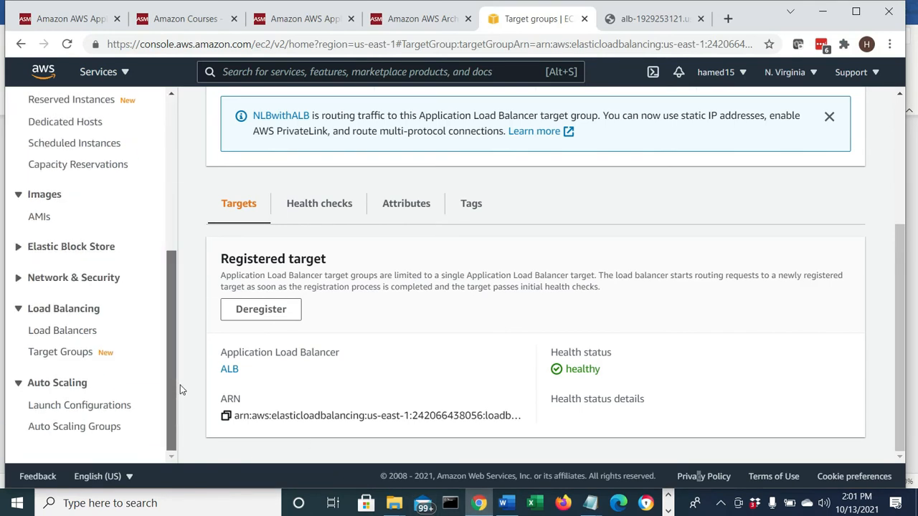
left_click(50, 333)
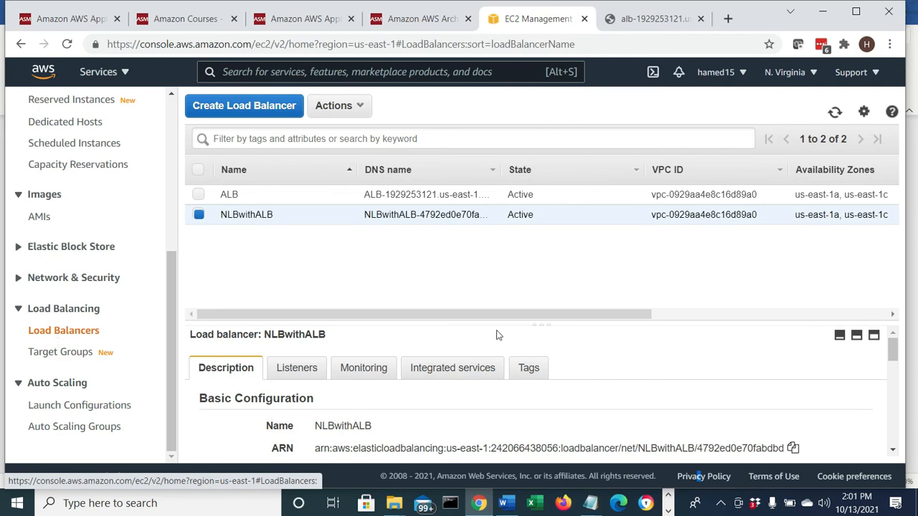
- Refresh the load balancers list and check NLBwithALB's state and basic configuration
left_click(835, 113)
left_click_drag(543, 216, 502, 218)
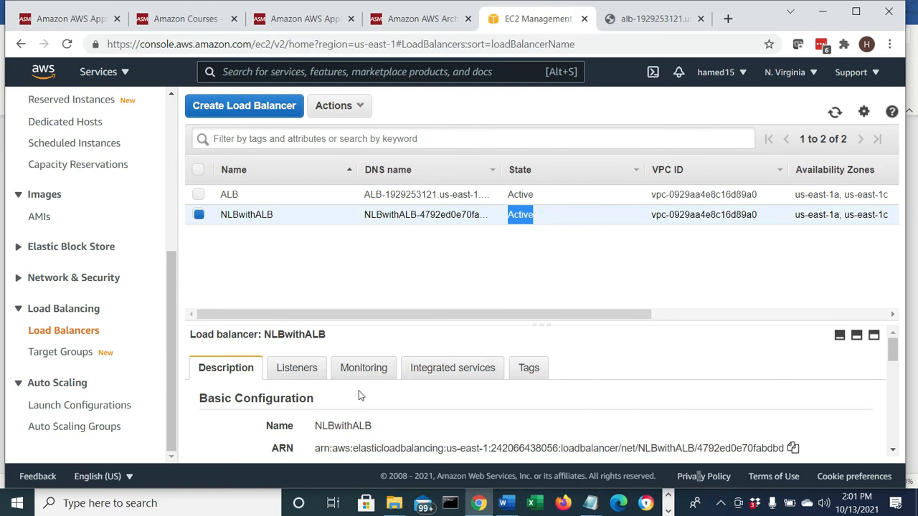
scroll(360, 396, "down", 1)
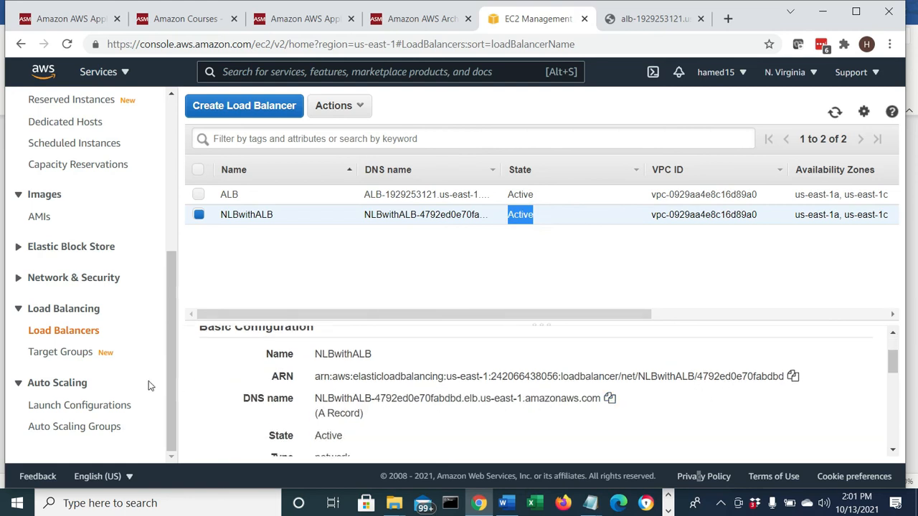
- Open the WindowsTG target group and refresh its registered targets to check their health status
left_click(71, 360)
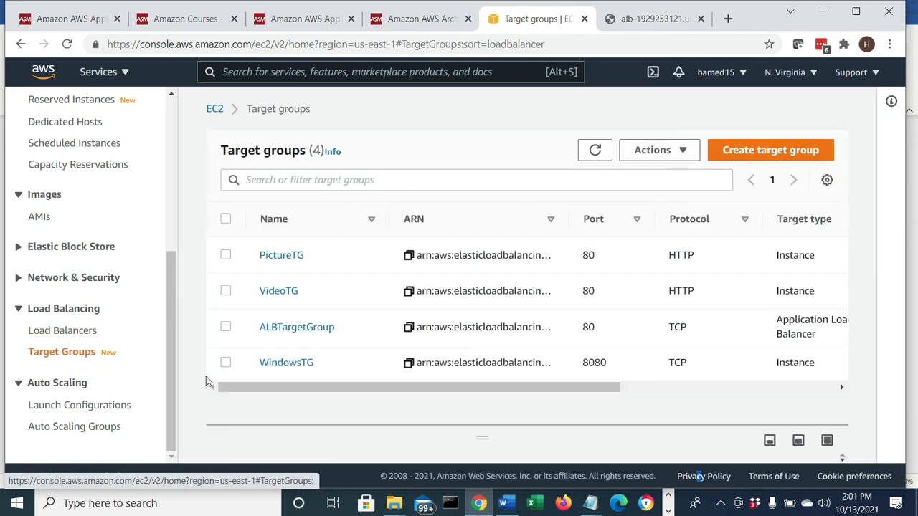
left_click(225, 363)
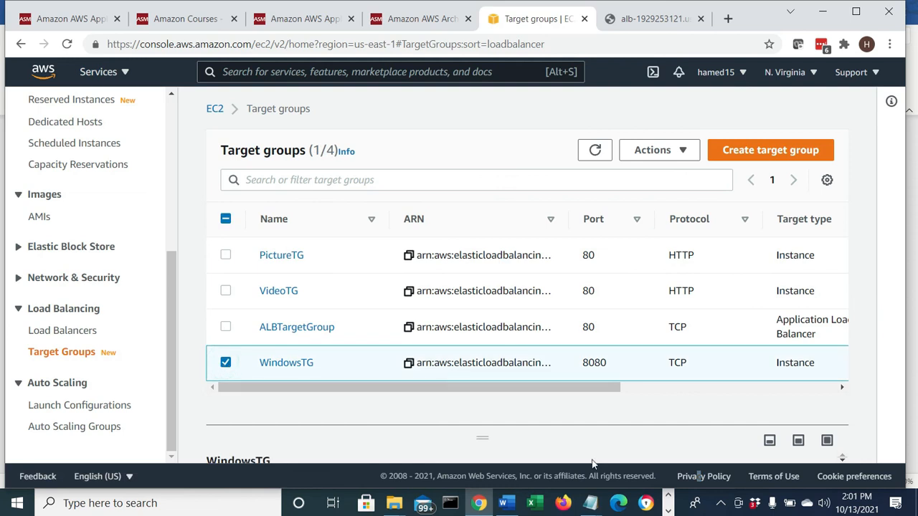
left_click(282, 363)
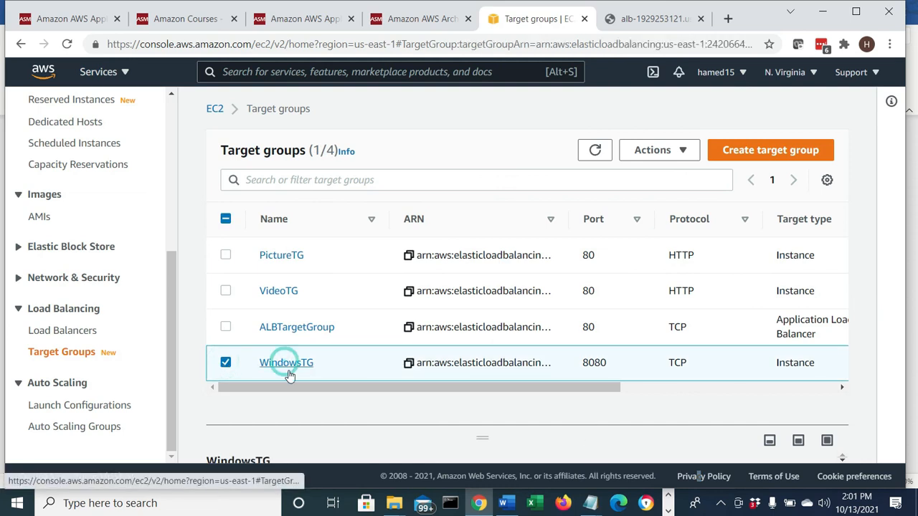
scroll(572, 398, "down", 2)
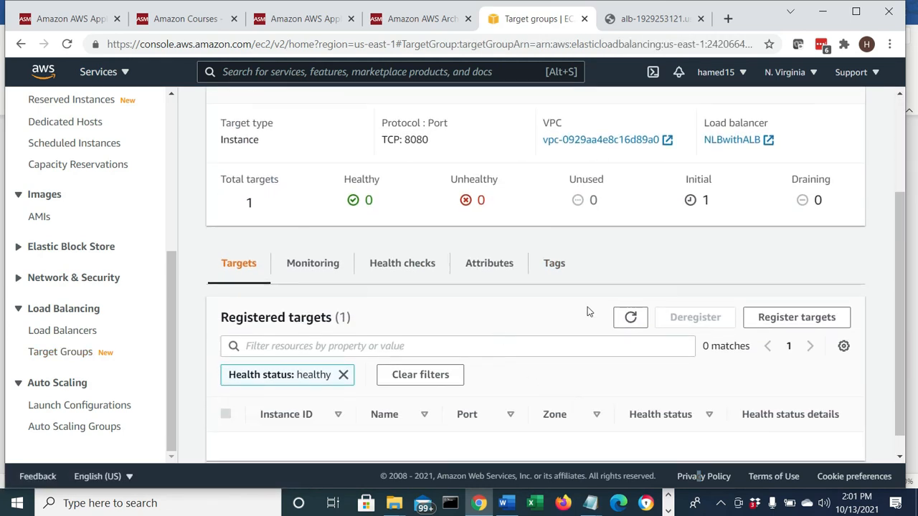
left_click(633, 319)
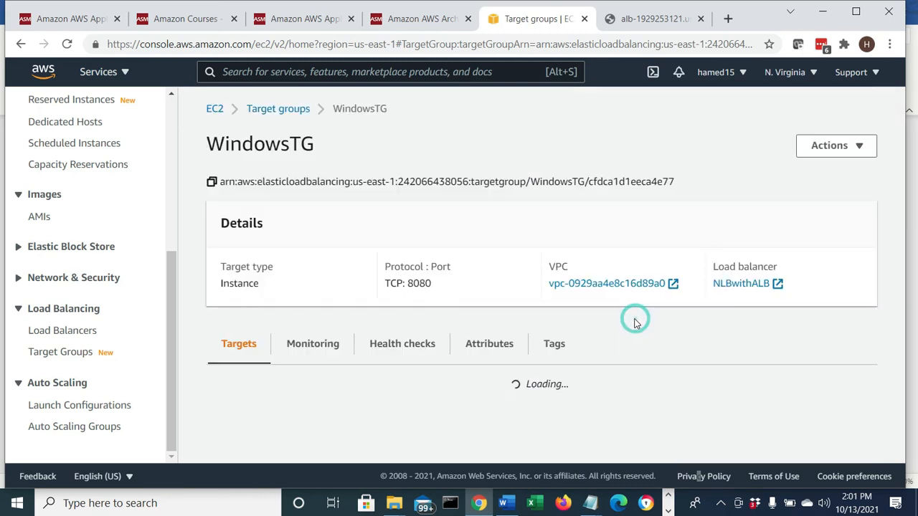
scroll(708, 335, "down", 1)
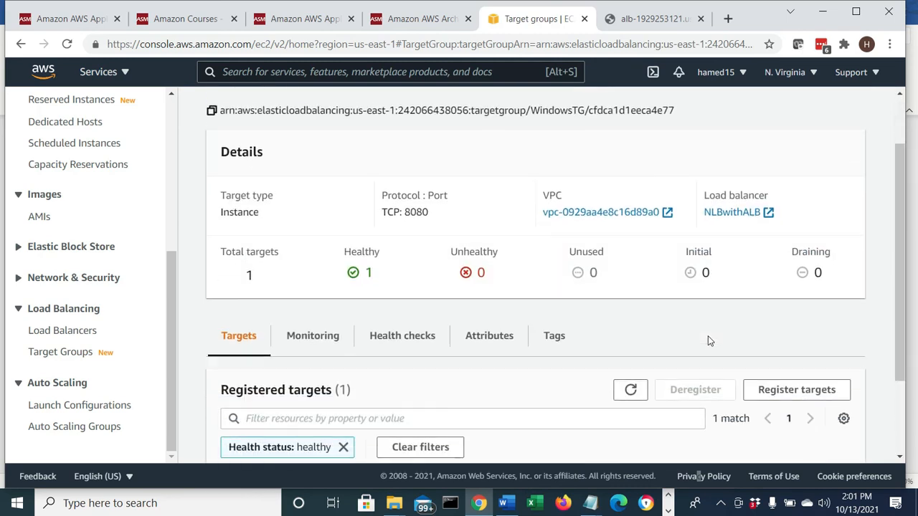
left_click(385, 284)
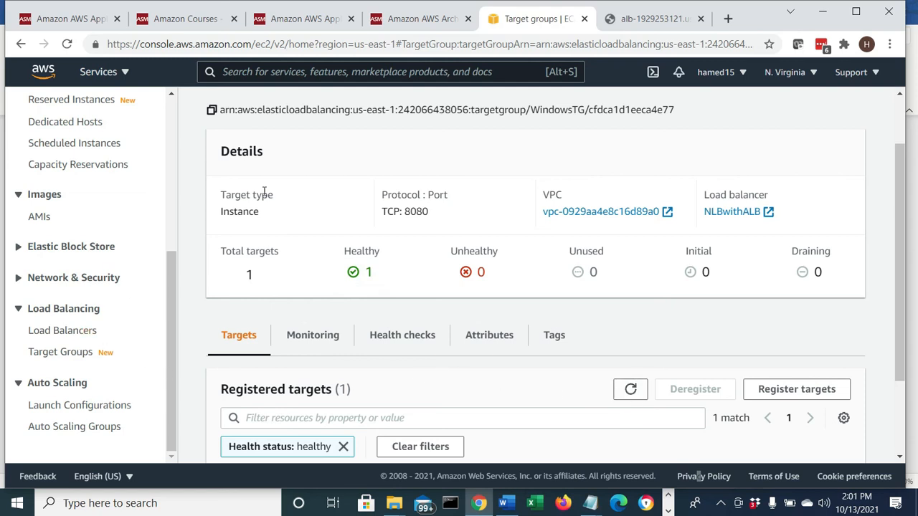
- Return to the target groups list and check the health status of ALBTargetGroup's registered Application Load Balancer
scroll(331, 175, "up", 1)
left_click(271, 113)
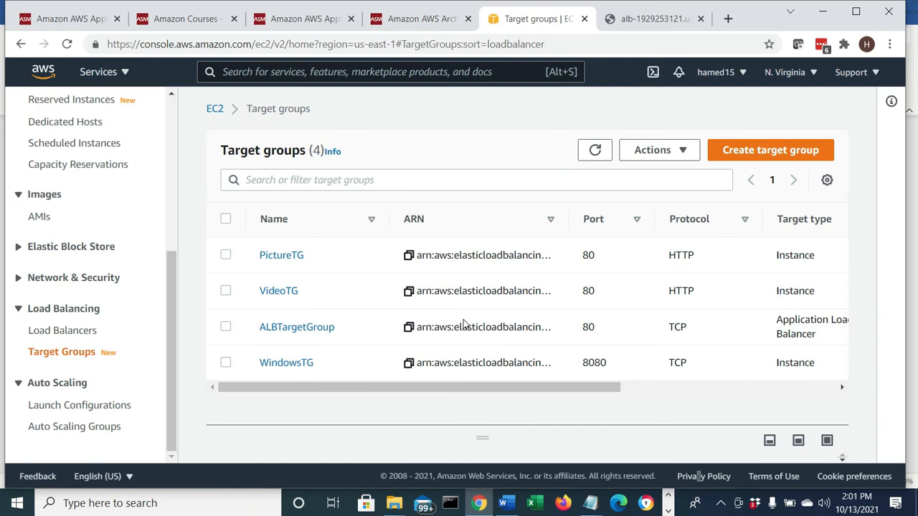
left_click(225, 328)
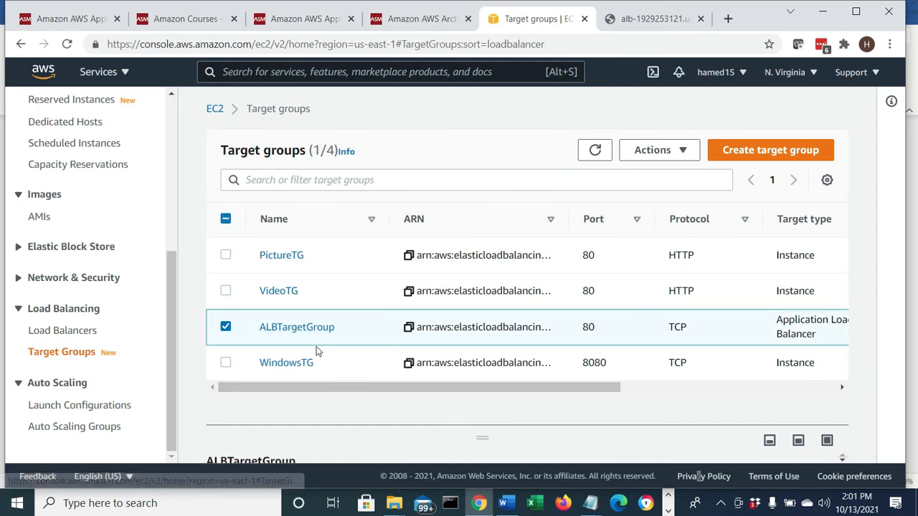
left_click(282, 335)
scroll(554, 406, "down", 1)
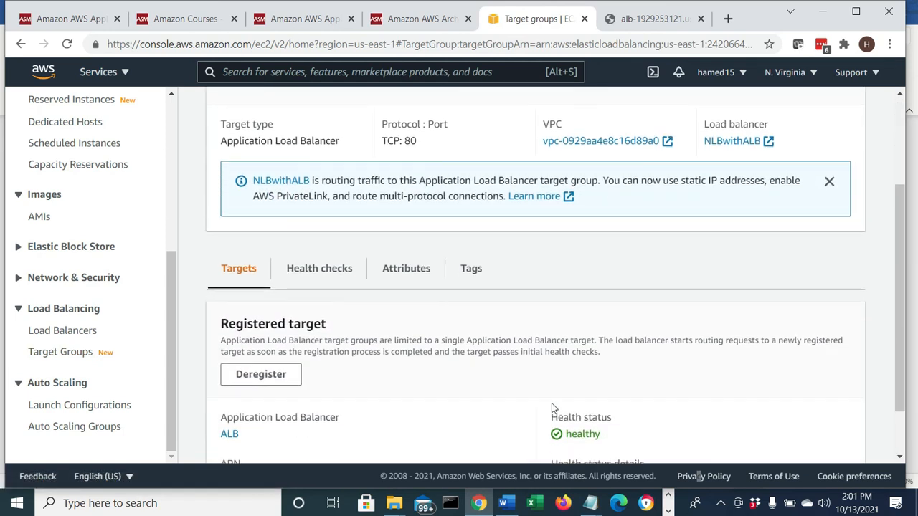
scroll(552, 403, "up", 1)
scroll(553, 402, "down", 3)
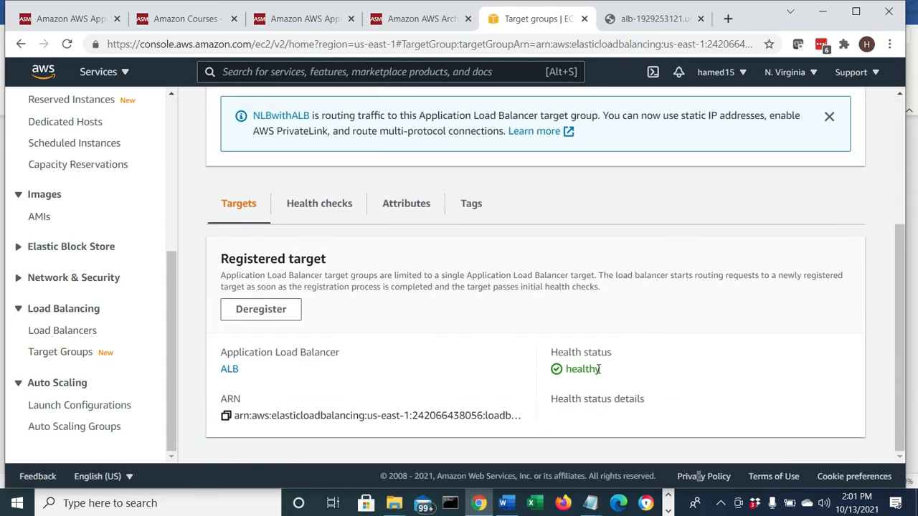
left_click_drag(601, 373, 541, 378)
- Go back to the load balancers list and copy NLBwithALB's DNS name
left_click(68, 333)
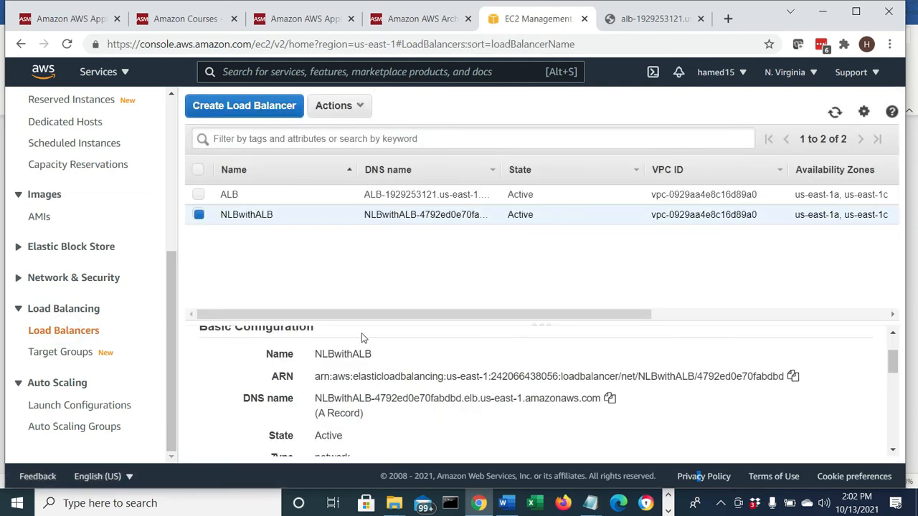
scroll(360, 330, "down", 1)
scroll(410, 327, "up", 1)
scroll(496, 395, "up", 1)
scroll(494, 395, "down", 1)
left_click(609, 401)
- Paste the NLBwithALB DNS name as the address in a new browser tab and append /picture.html
left_click(728, 18)
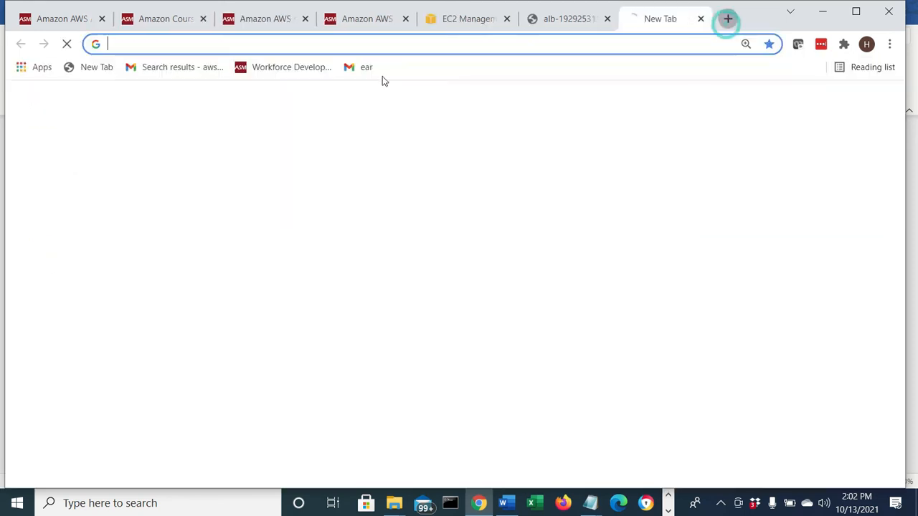
right_click(357, 51)
left_click(399, 143)
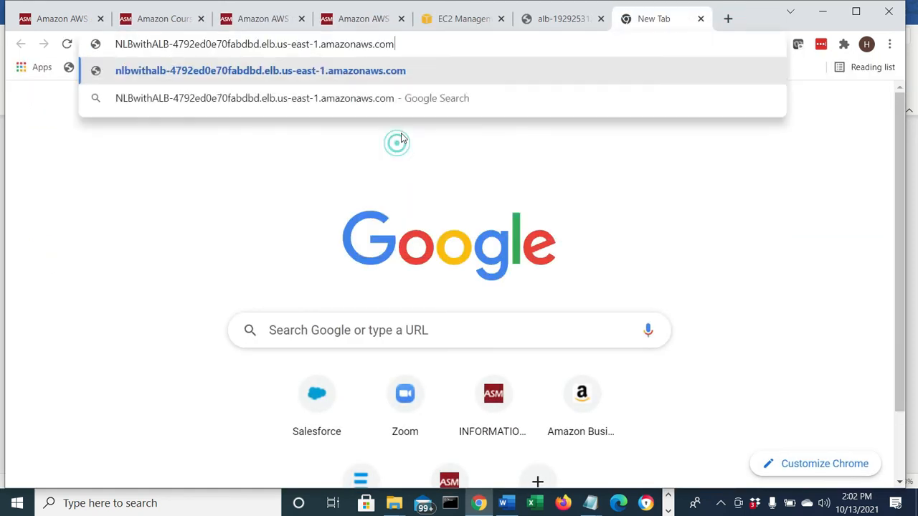
type("/")
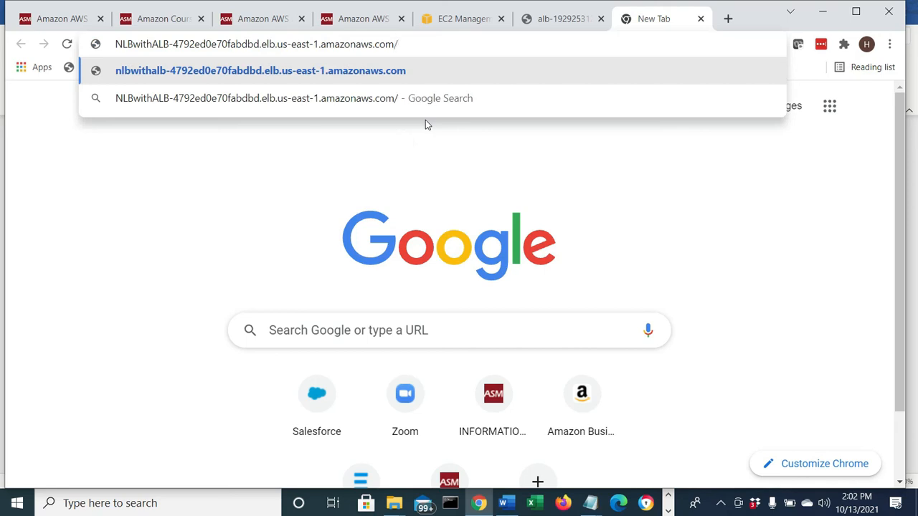
type("picture")
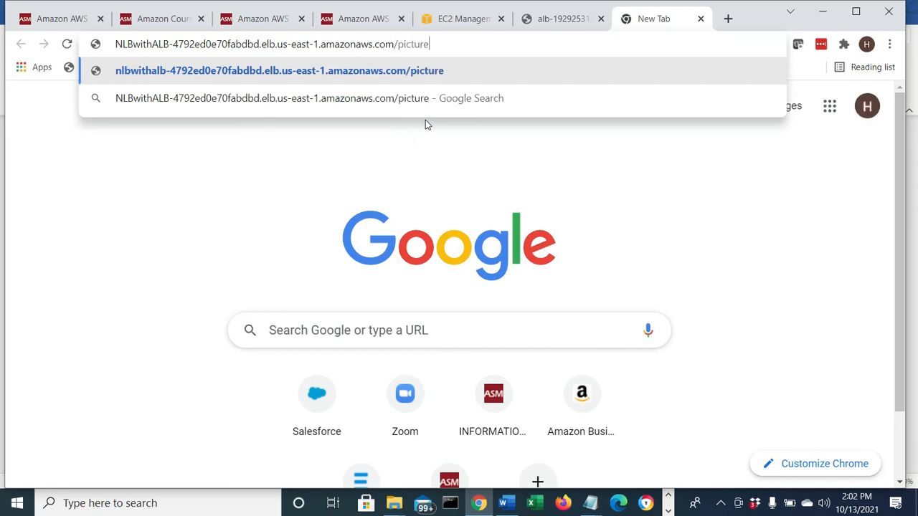
type(".html")
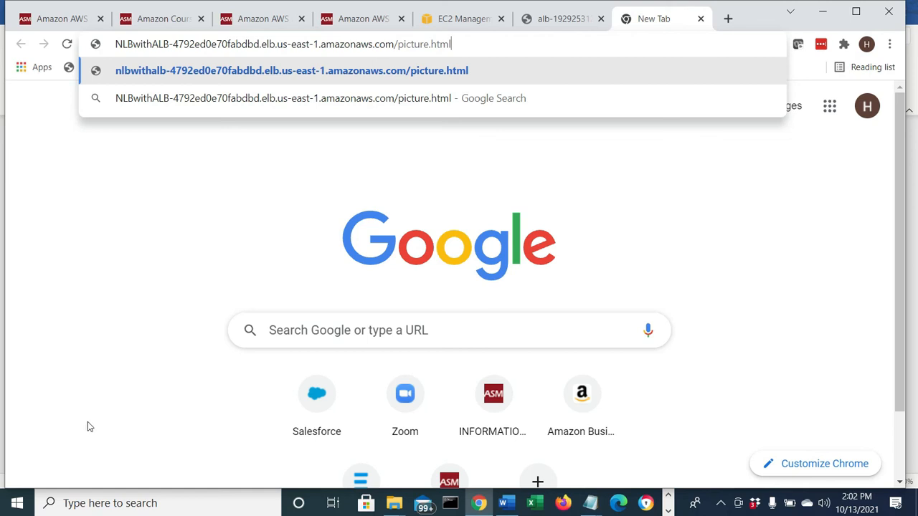
- Switch to the Word lab document and review the Network Load Balancer diagram and the picture and video target groups
left_click(506, 503)
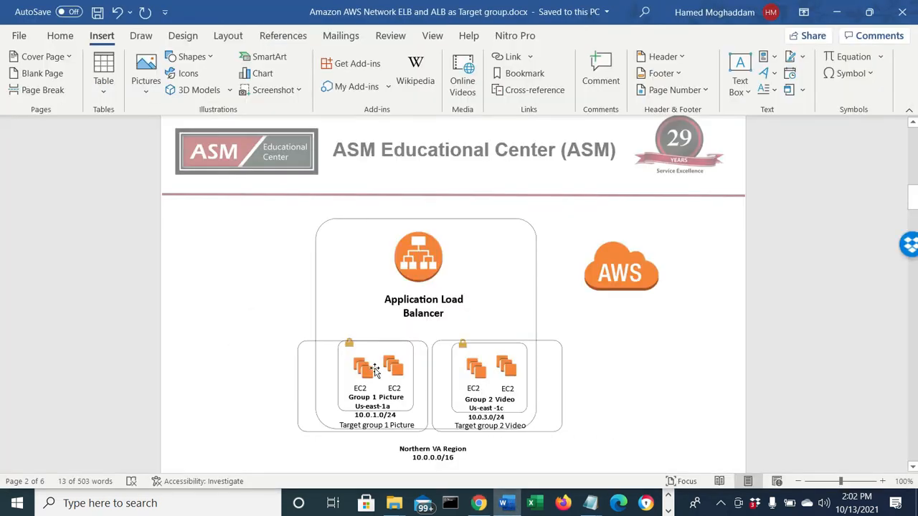
scroll(502, 361, "up", 5)
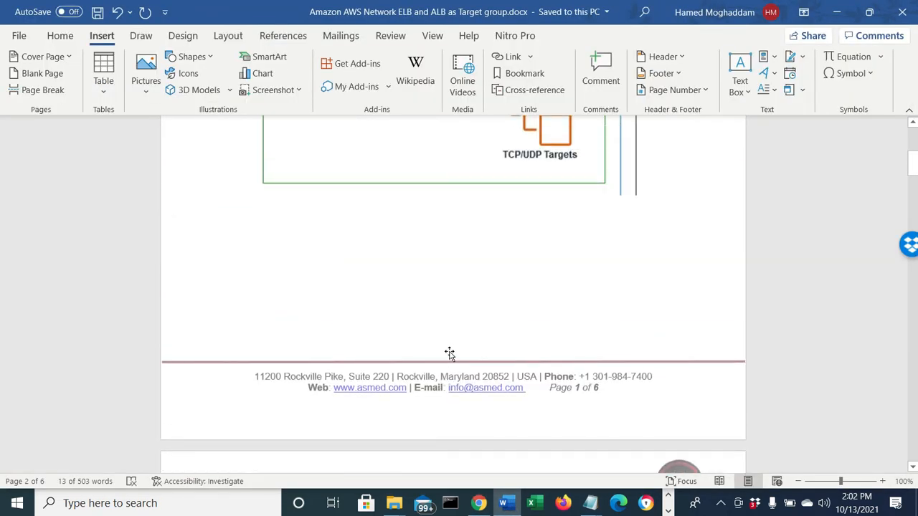
scroll(450, 353, "up", 8)
scroll(475, 424, "down", 1)
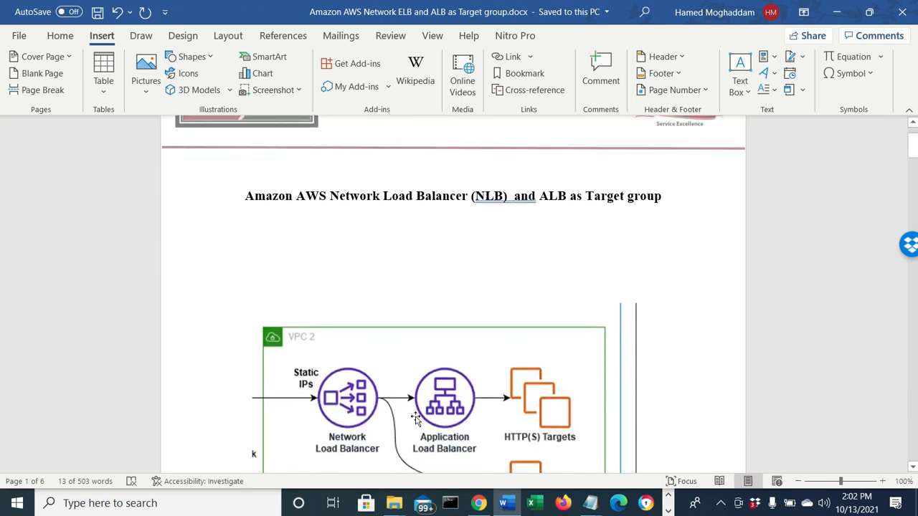
scroll(440, 406, "down", 3)
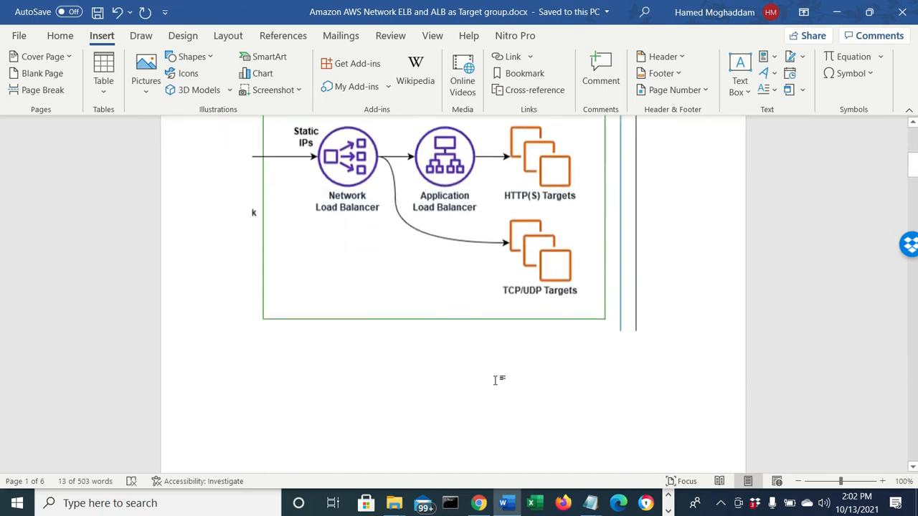
scroll(498, 380, "down", 8)
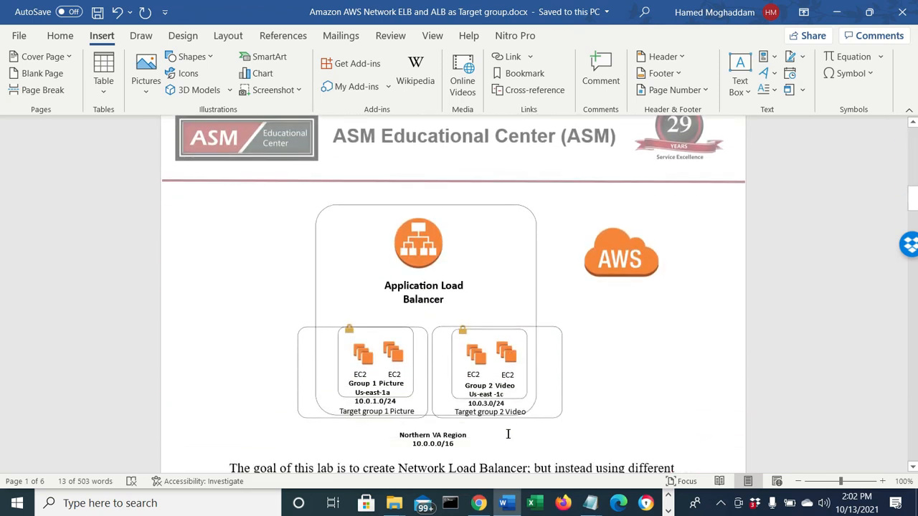
scroll(508, 433, "down", 1)
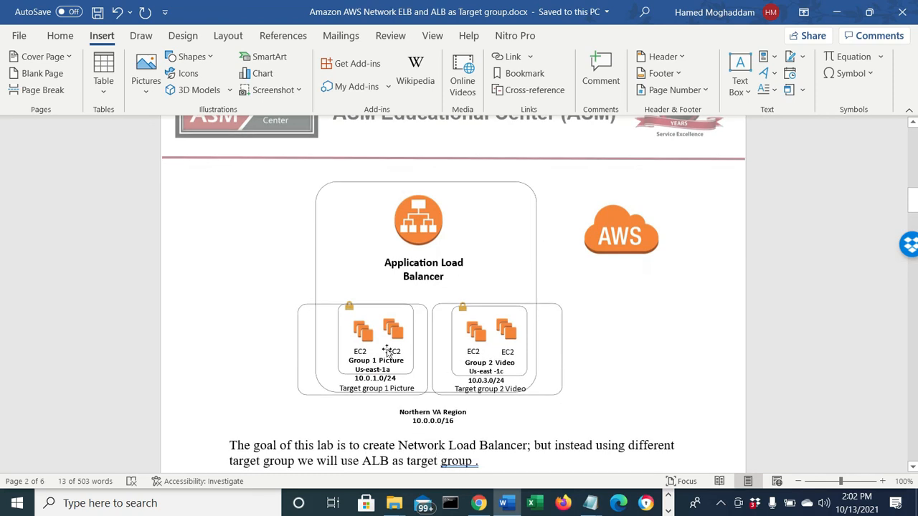
- Switch back to Chrome, load picture.html through the NLBwithALB address and reload it repeatedly to compare the responses
left_click(478, 503)
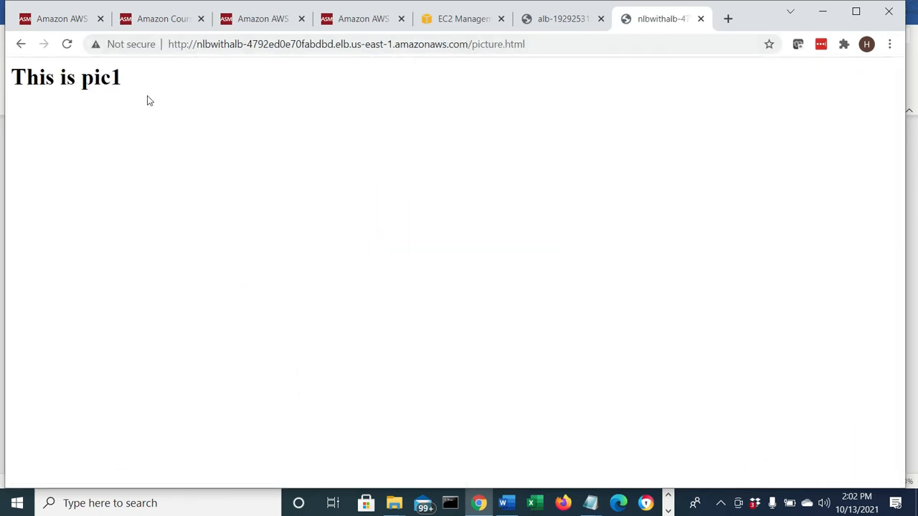
double_click(136, 77)
triple_click(71, 75)
left_click(67, 44)
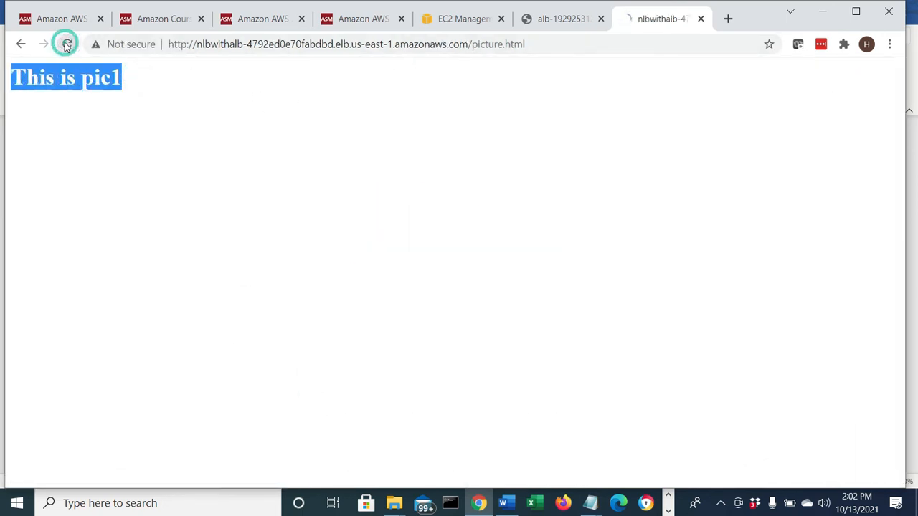
left_click(67, 44)
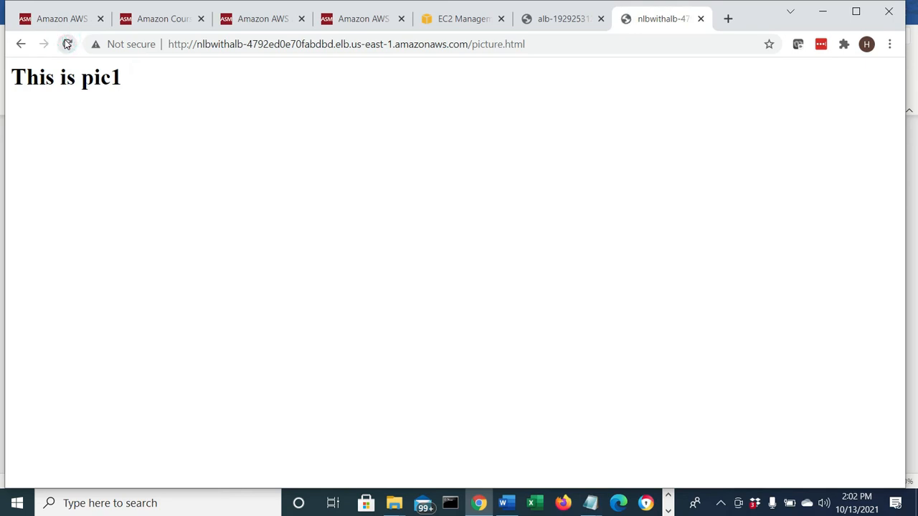
left_click(67, 44)
left_click(67, 45)
left_click(67, 44)
left_click(67, 43)
left_click(66, 43)
left_click(67, 44)
left_click(67, 44)
- Change the path in the NLBwithALB address to video.html, load the page and reload it to test the video targets
left_click(535, 46)
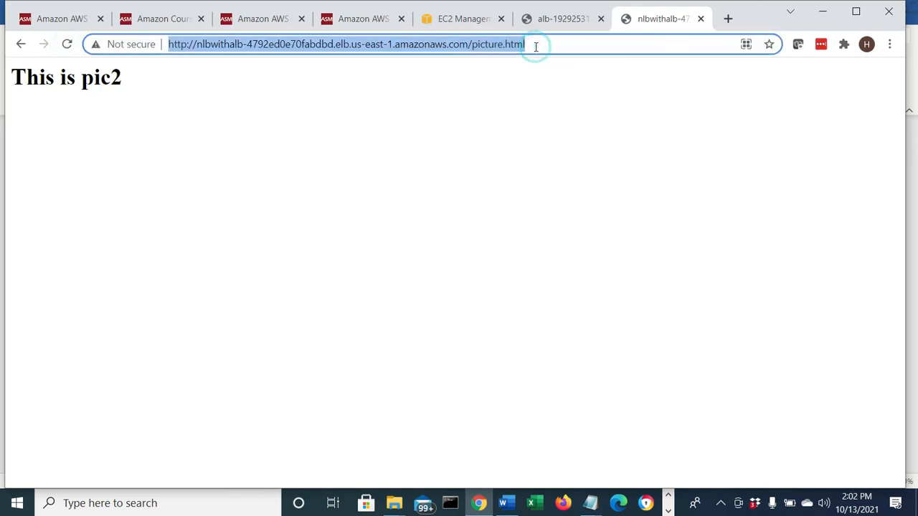
left_click(533, 44)
key("BackSpace")
key("BackSpace")
key("BackSpace")
key("BackSpace")
key("BackSpace")
key("BackSpace")
key("BackSpace")
key("BackSpace")
key("BackSpace")
key("BackSpace")
key("BackSpace")
key("BackSpace")
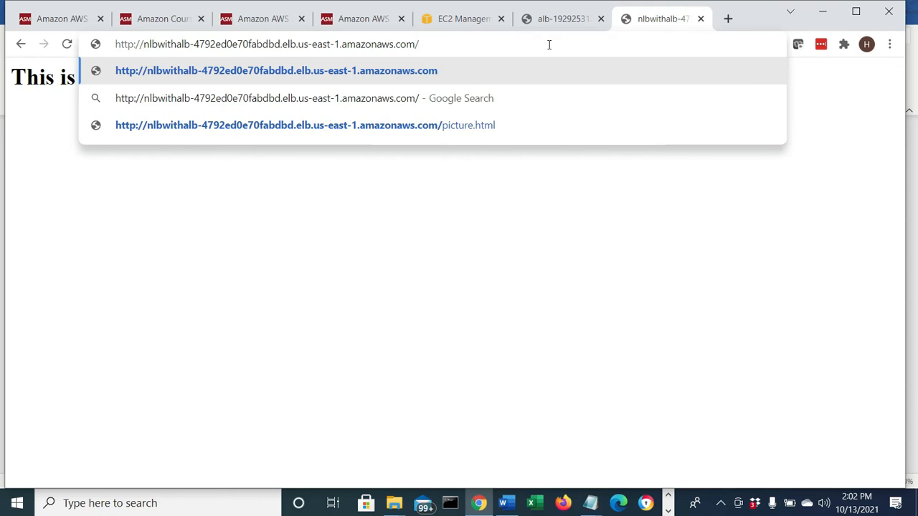
type("video.html")
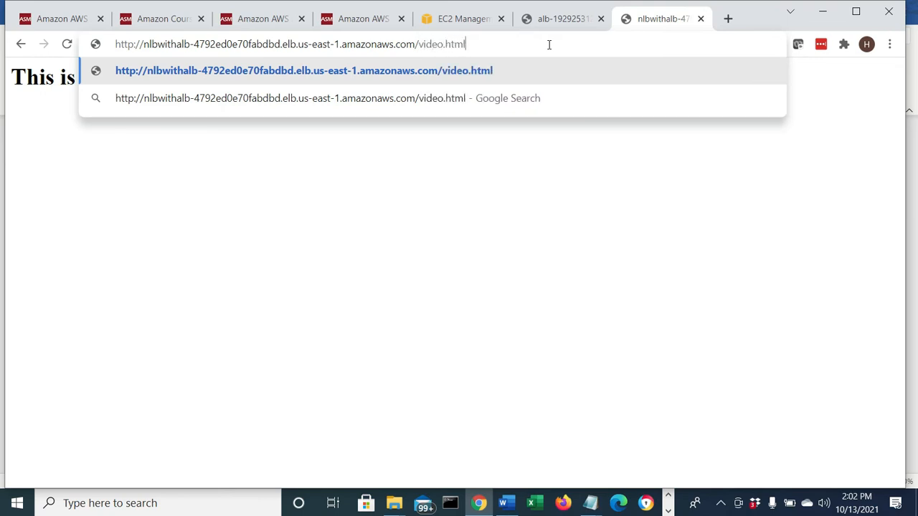
key("Return")
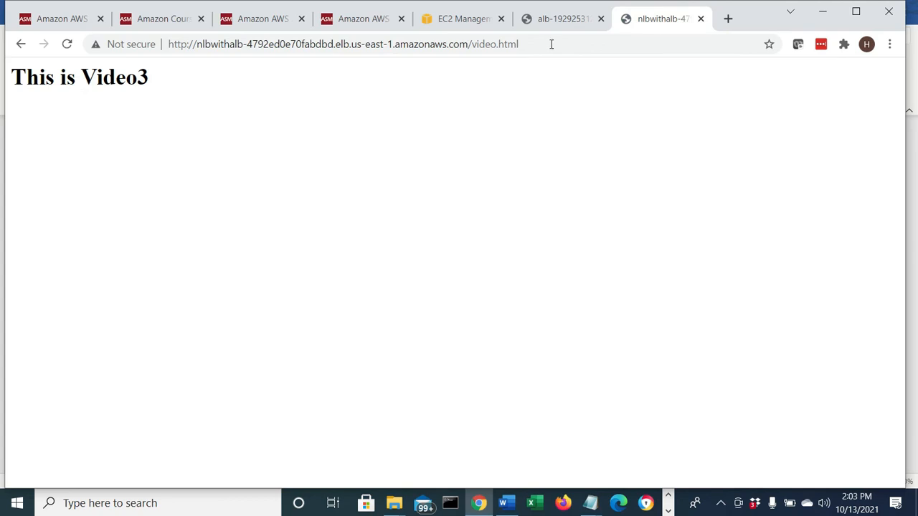
left_click(65, 44)
left_click(66, 44)
- Replace the video.html path in the NLBwithALB address with port :8080, load the page and highlight the returned Windows server text
left_click(527, 41)
left_click(528, 41)
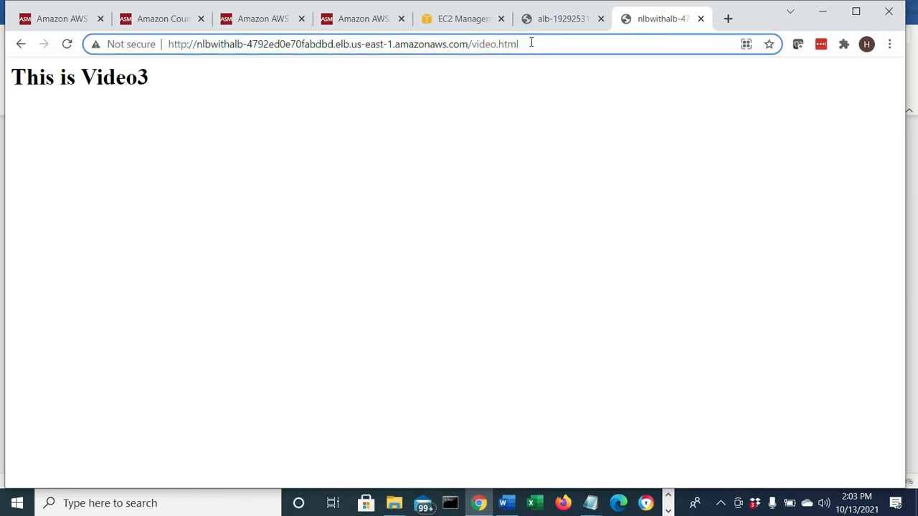
key("BackSpace")
key("BackSpace")
key("BackSpace")
key("BackSpace")
key("BackSpace")
key("BackSpace")
key("BackSpace")
key("BackSpace")
key("BackSpace")
key("BackSpace")
key("BackSpace")
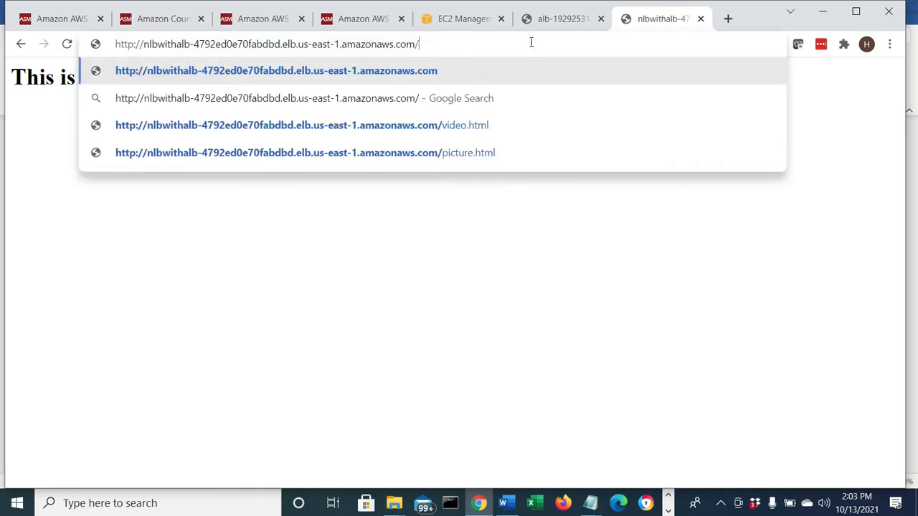
type(":")
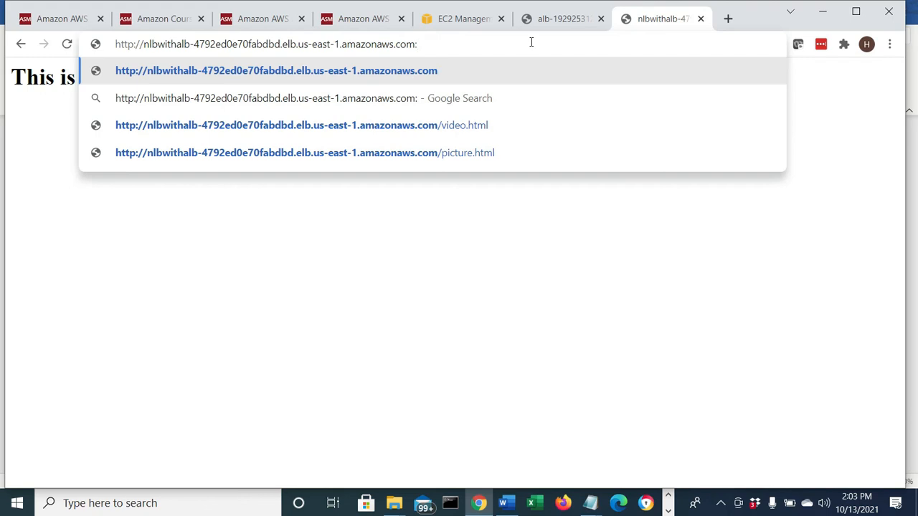
type("8080")
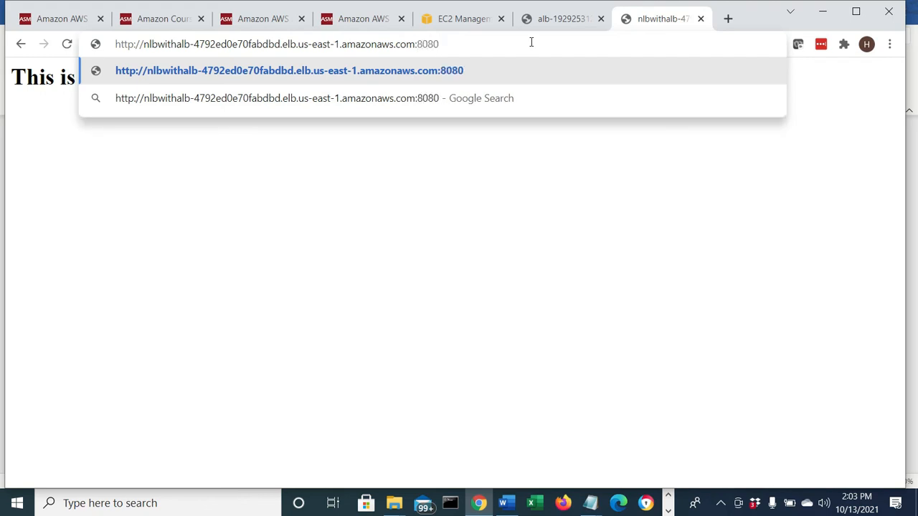
key("Return")
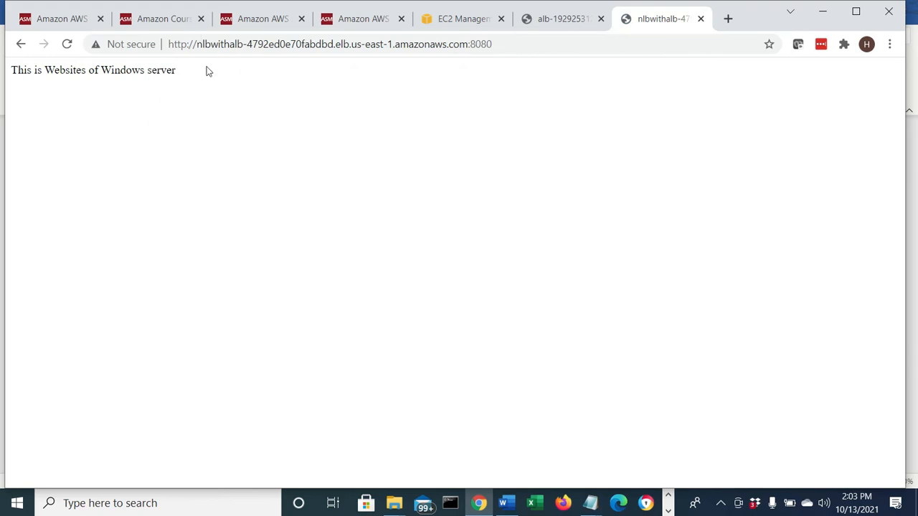
left_click_drag(207, 71, 1, 85)
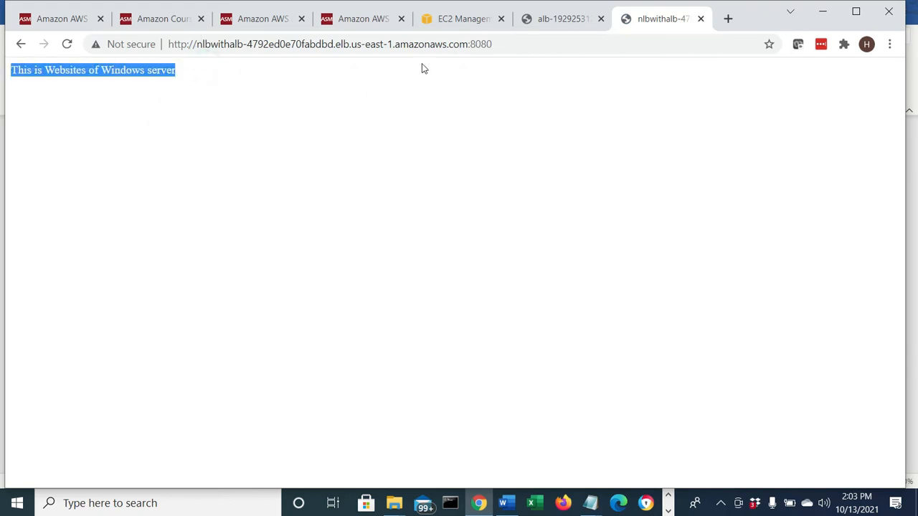
- Switch to the Word lab document and review Step10 on port 8080 and Step11 on the healthy target groups
left_click(505, 502)
scroll(497, 394, "down", 3)
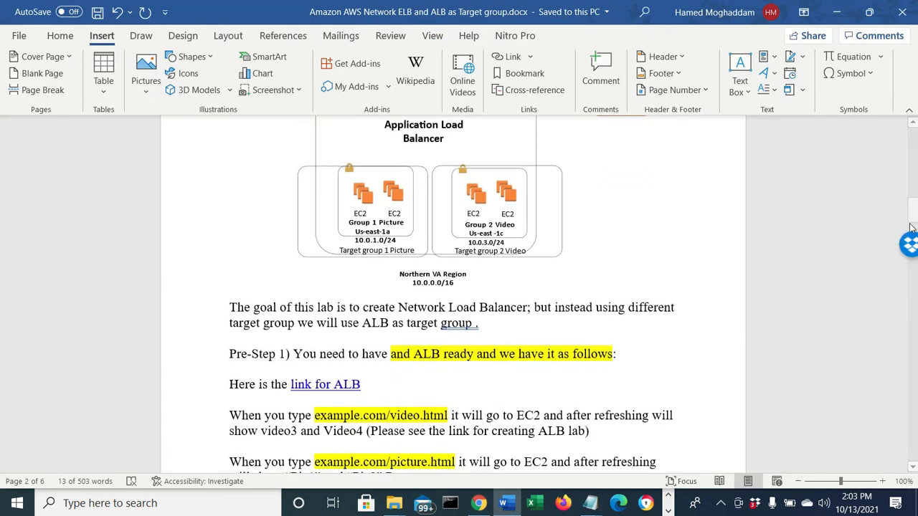
left_click_drag(913, 209, 886, 369)
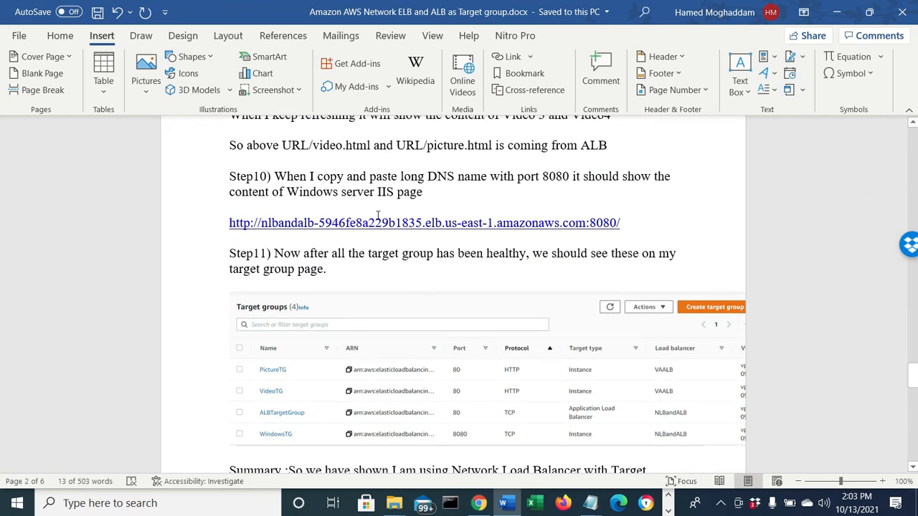
left_click_drag(336, 255, 638, 255)
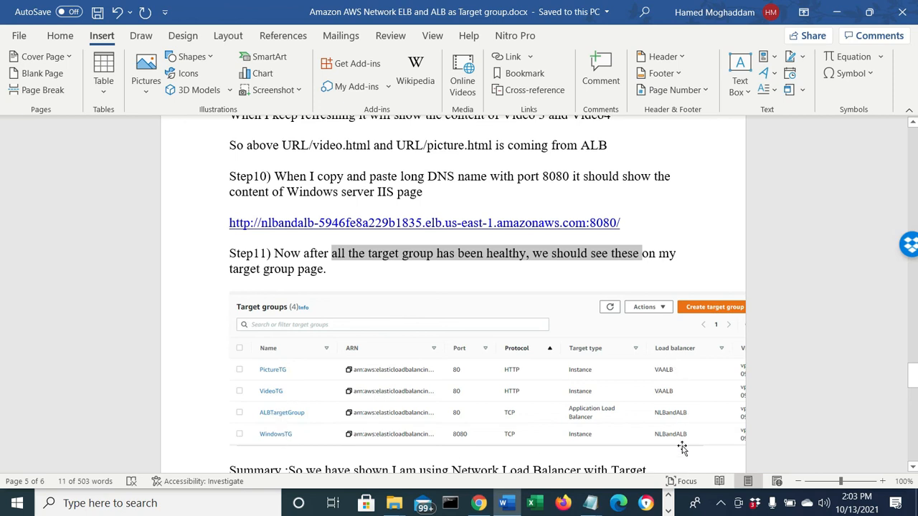
- Switch back to Chrome and open the Target Groups list in the EC2 console
left_click(479, 504)
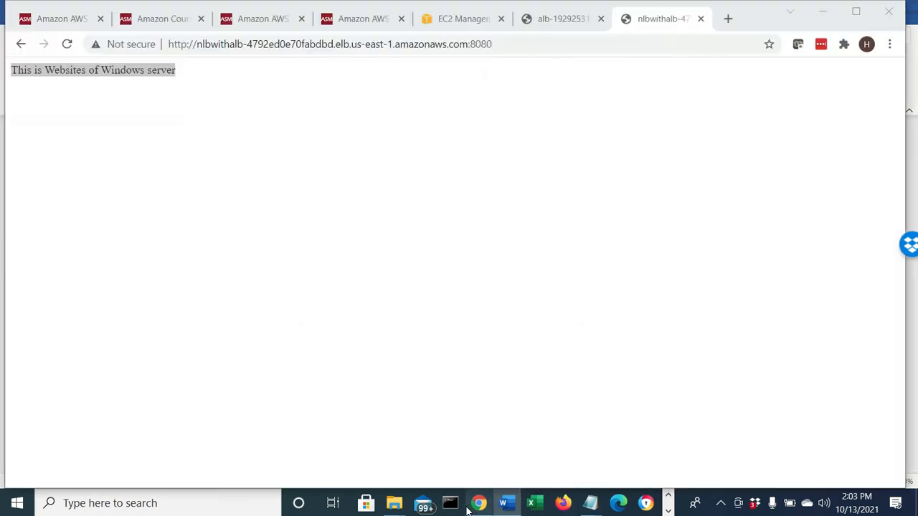
left_click(430, 18)
left_click(52, 352)
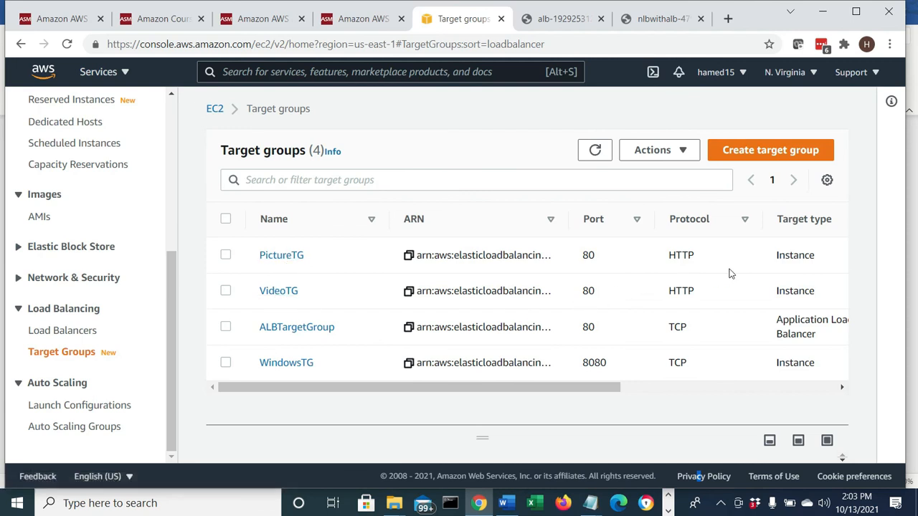
- Compare the load balancer assigned to each target group, checking PictureTG, VideoTG and ALBTargetGroup in turn
left_click_drag(575, 387, 685, 388)
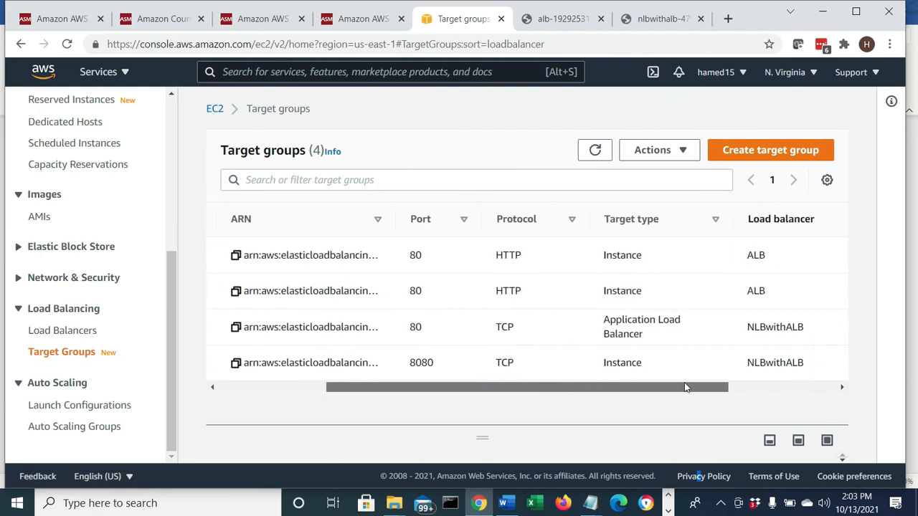
left_click_drag(742, 255, 781, 253)
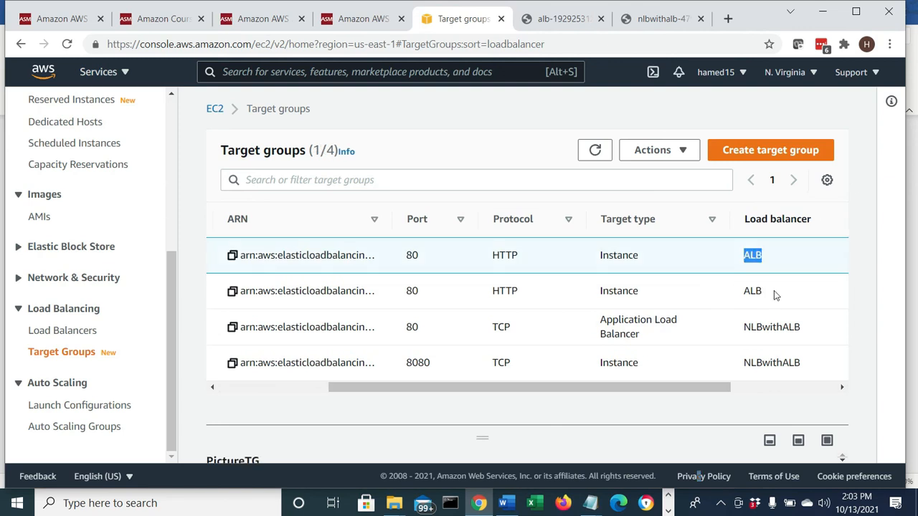
left_click_drag(774, 291, 738, 292)
left_click_drag(647, 389, 412, 401)
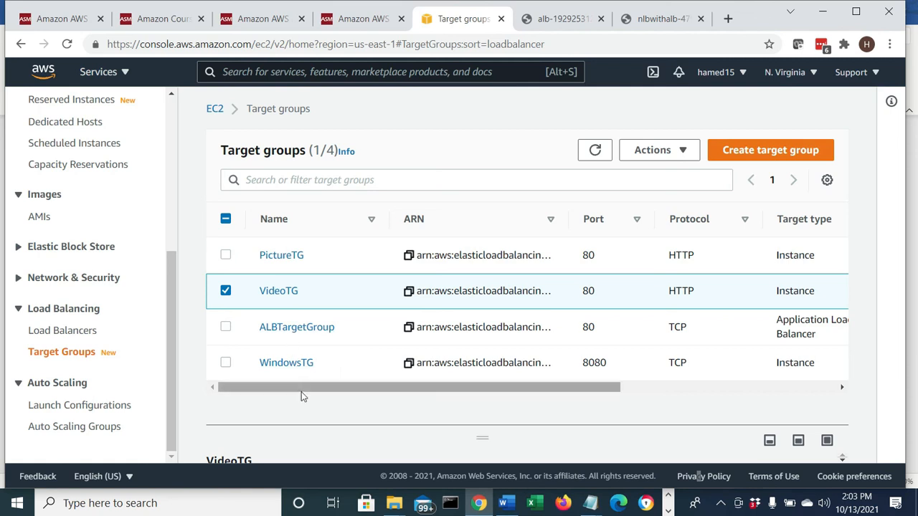
left_click_drag(300, 386, 524, 391)
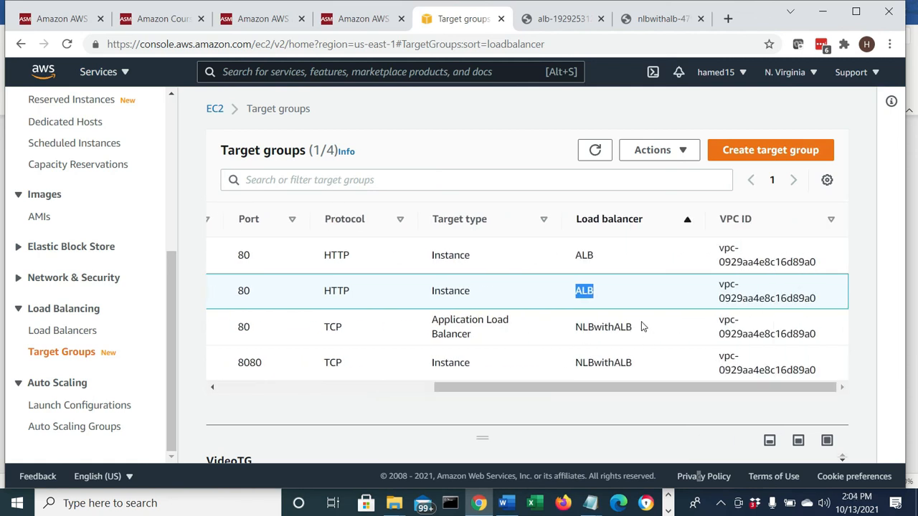
left_click_drag(643, 326, 562, 335)
left_click_drag(506, 391, 262, 396)
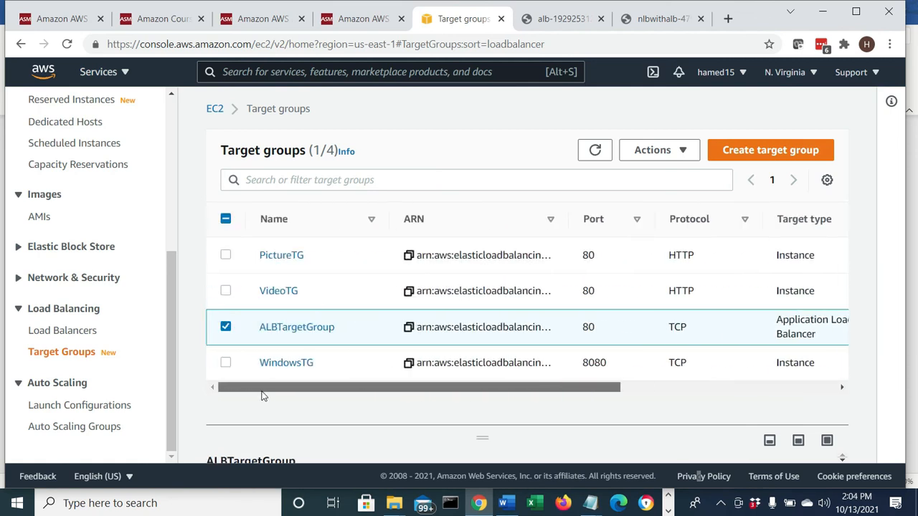
- Switch to the Word lab document and review the closing summary and the final Network and Application Load Balancer diagram
left_click(504, 502)
scroll(369, 321, "down", 3)
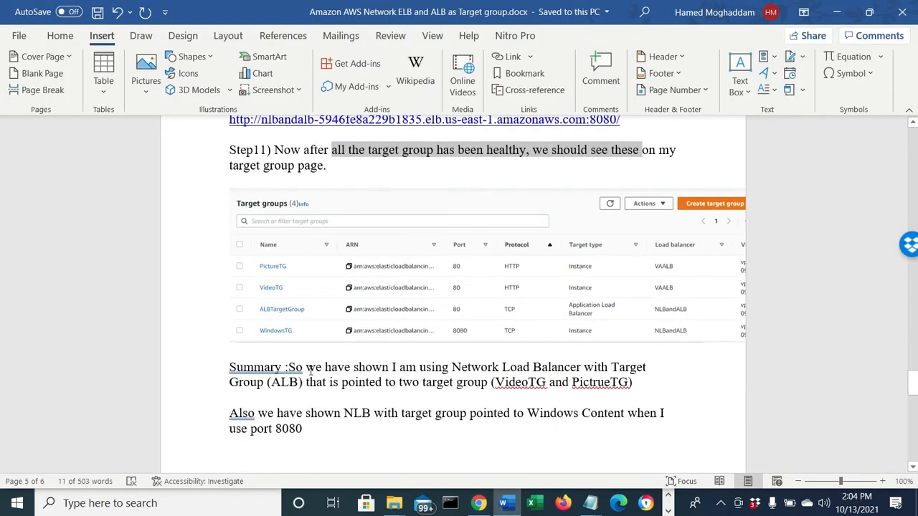
left_click_drag(288, 367, 636, 366)
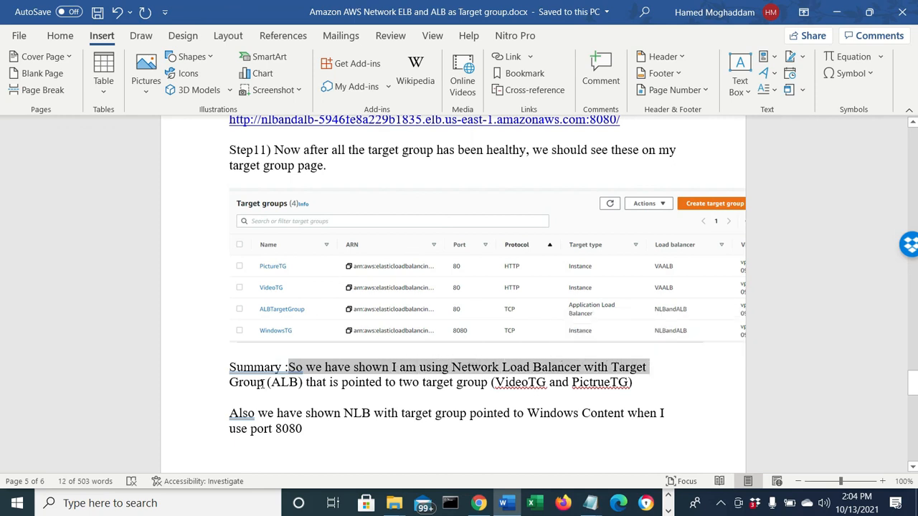
left_click_drag(255, 384, 652, 380)
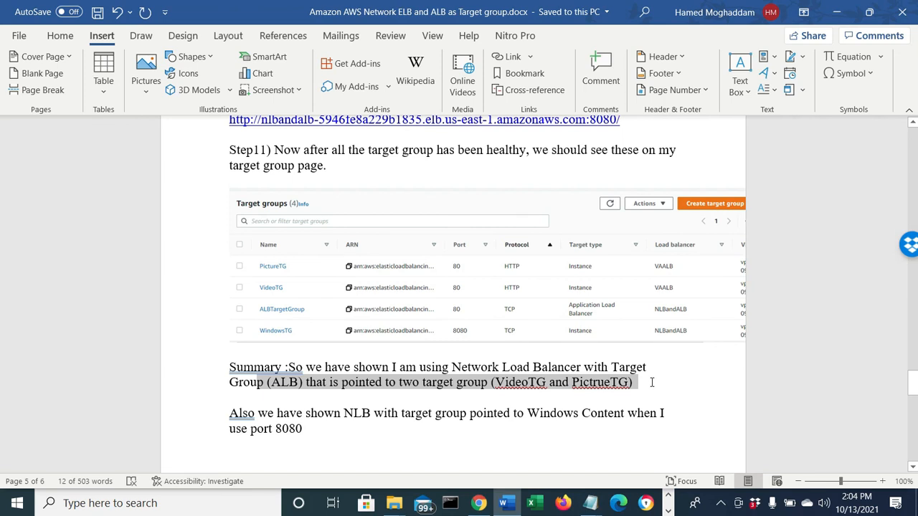
left_click_drag(253, 413, 663, 416)
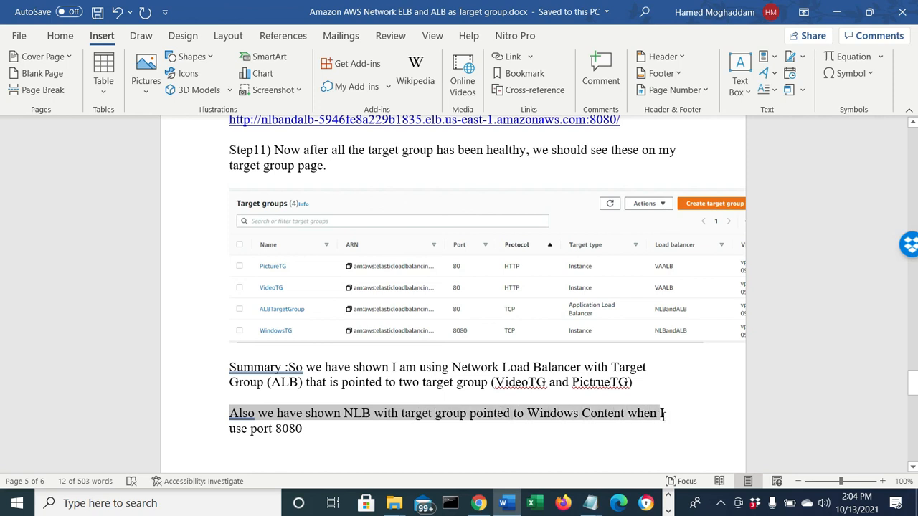
scroll(366, 439, "down", 15)
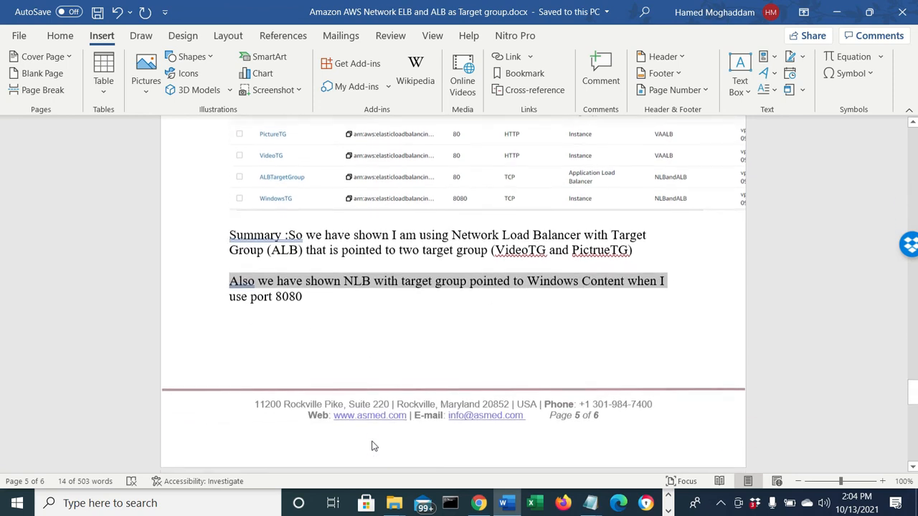
scroll(385, 434, "down", 1)
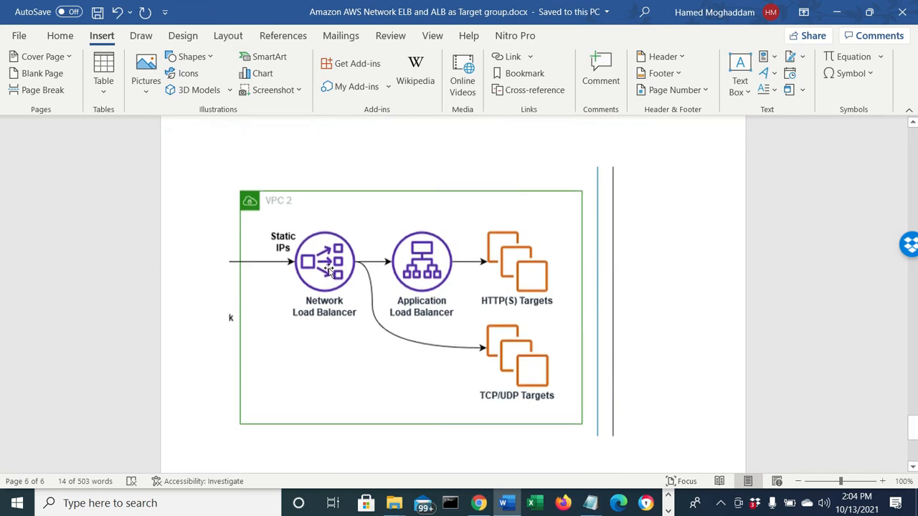